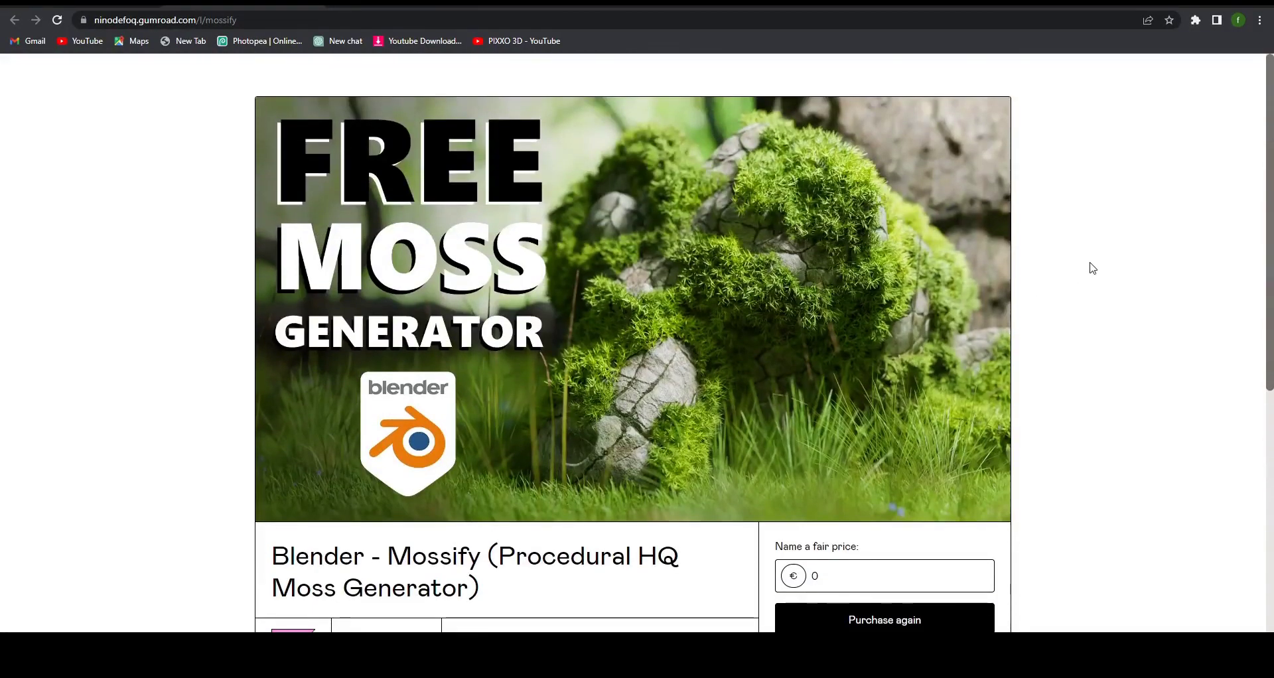
# Step: Scroll through the Mossify Gumroad page to reach its downloadable content
pyautogui.scroll(-3, 1093, 269)
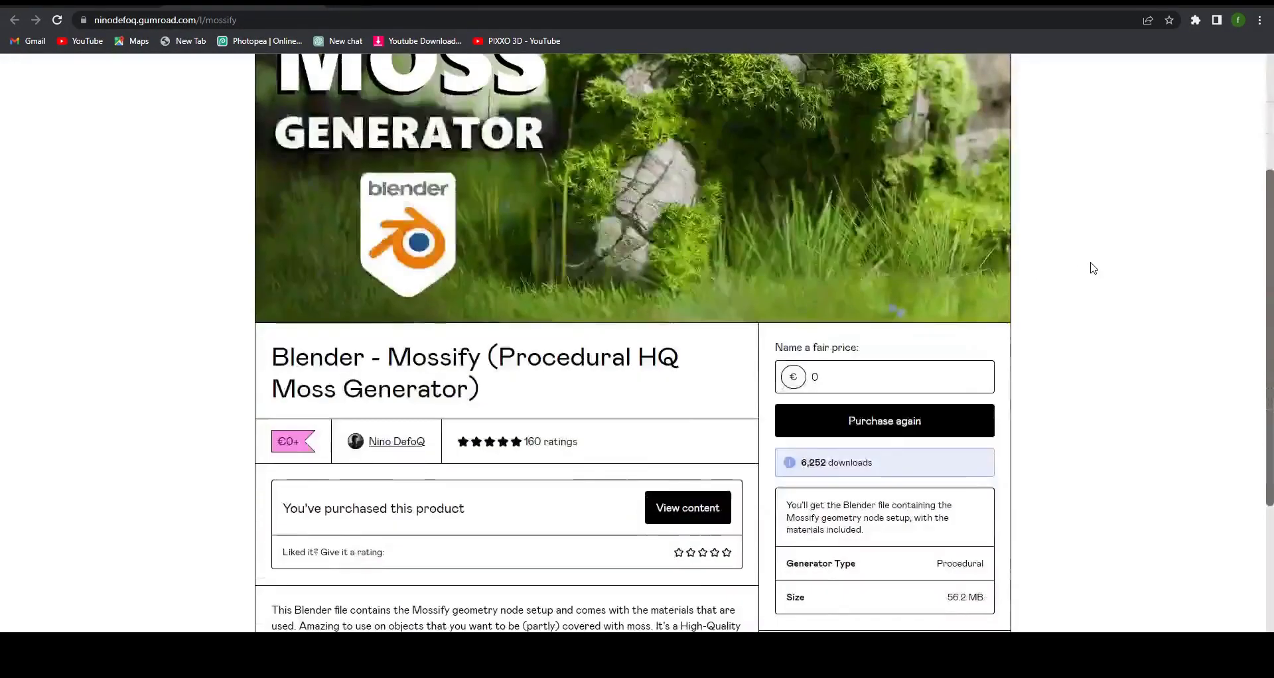
pyautogui.scroll(-3, 1093, 268)
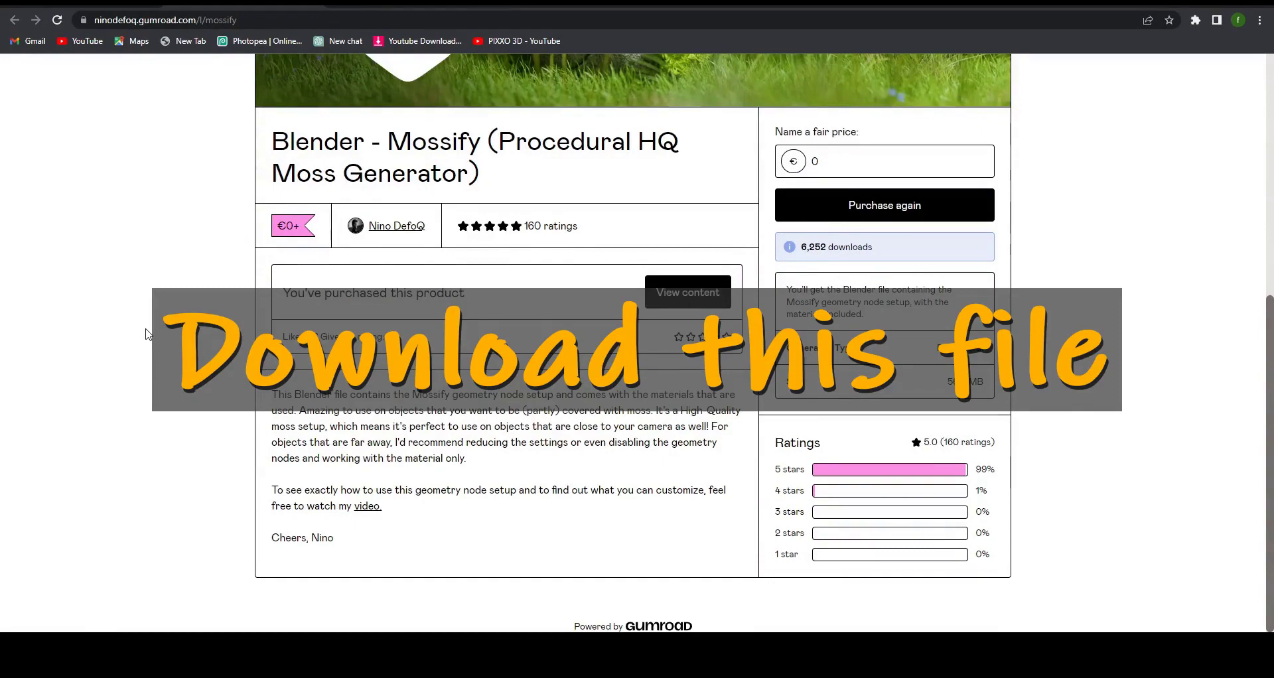
pyautogui.scroll(1, 369, 420)
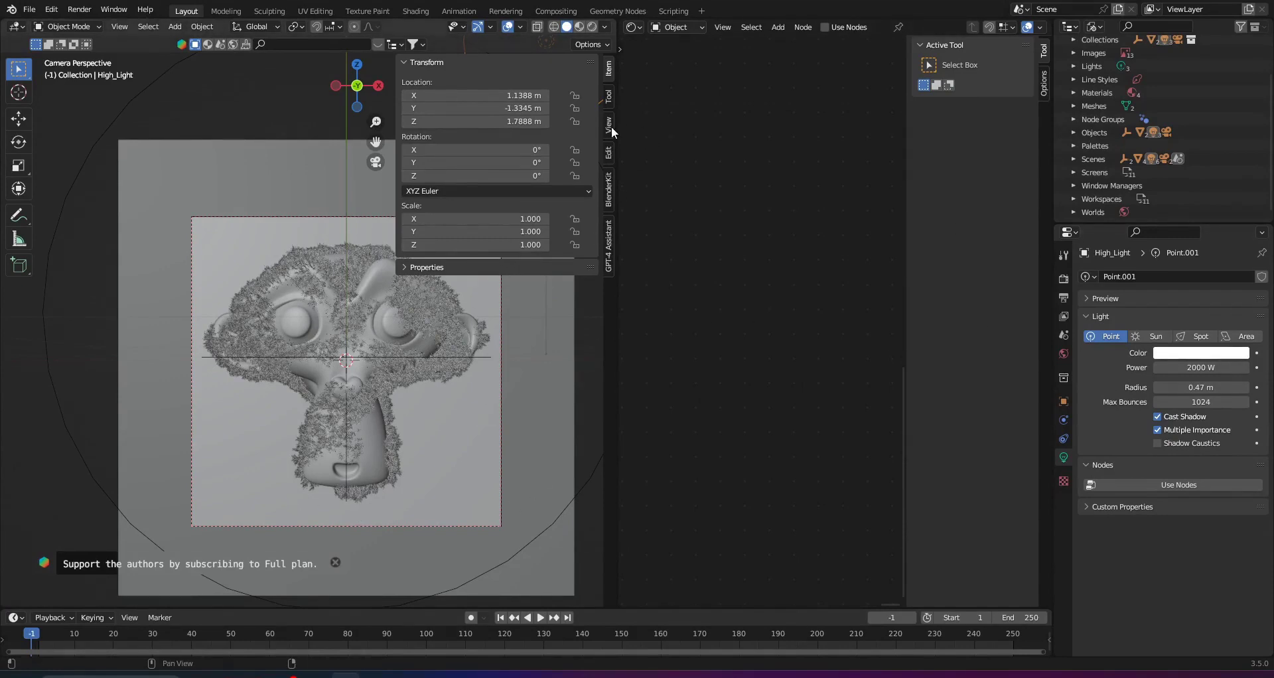
# Step: Turn off Render Region in the sidebar View tab and set the Outliner to View Layer
pyautogui.moveTo(372, 312); pyautogui.dragTo(218, 321, button='middle')
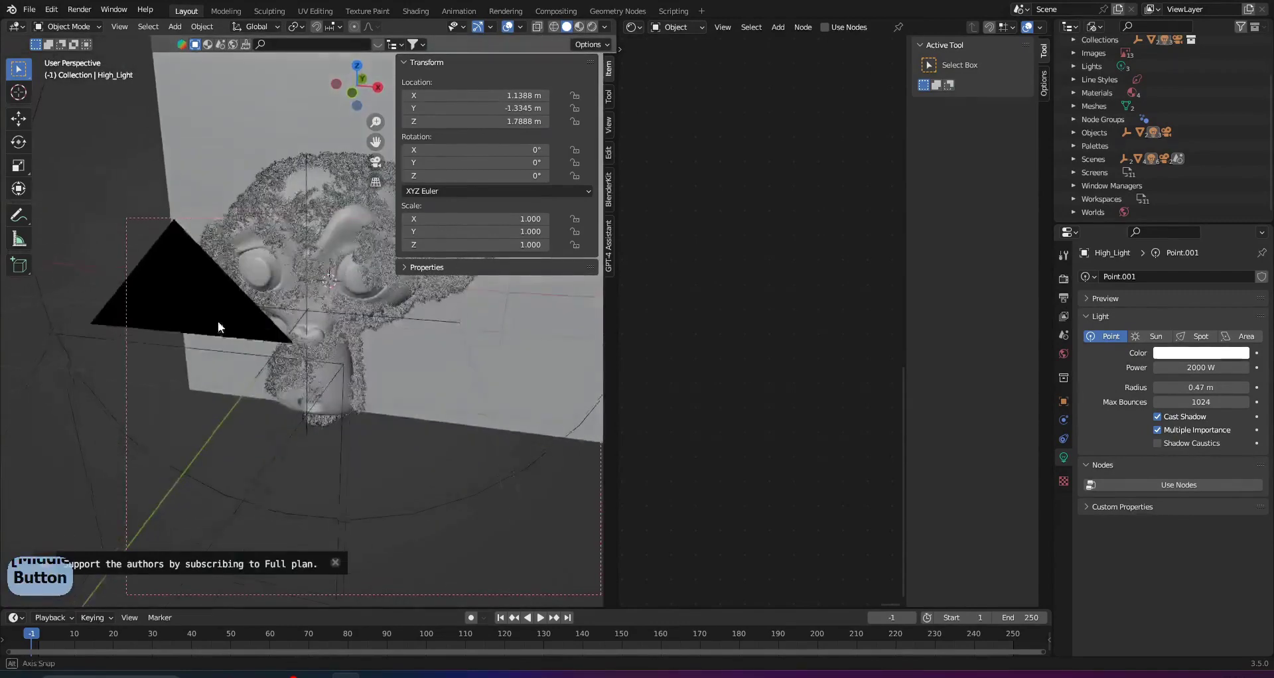
pyautogui.click(608, 125)
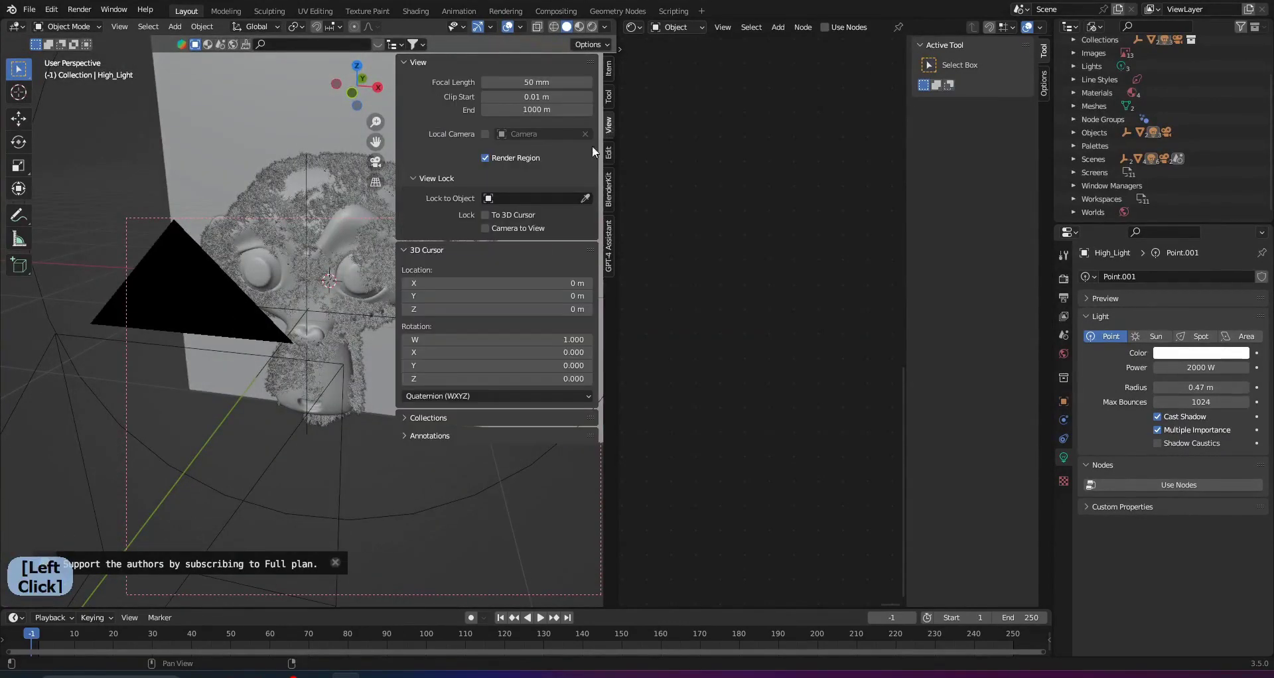
pyautogui.click(485, 158)
pyautogui.scroll(-5, 249, 409)
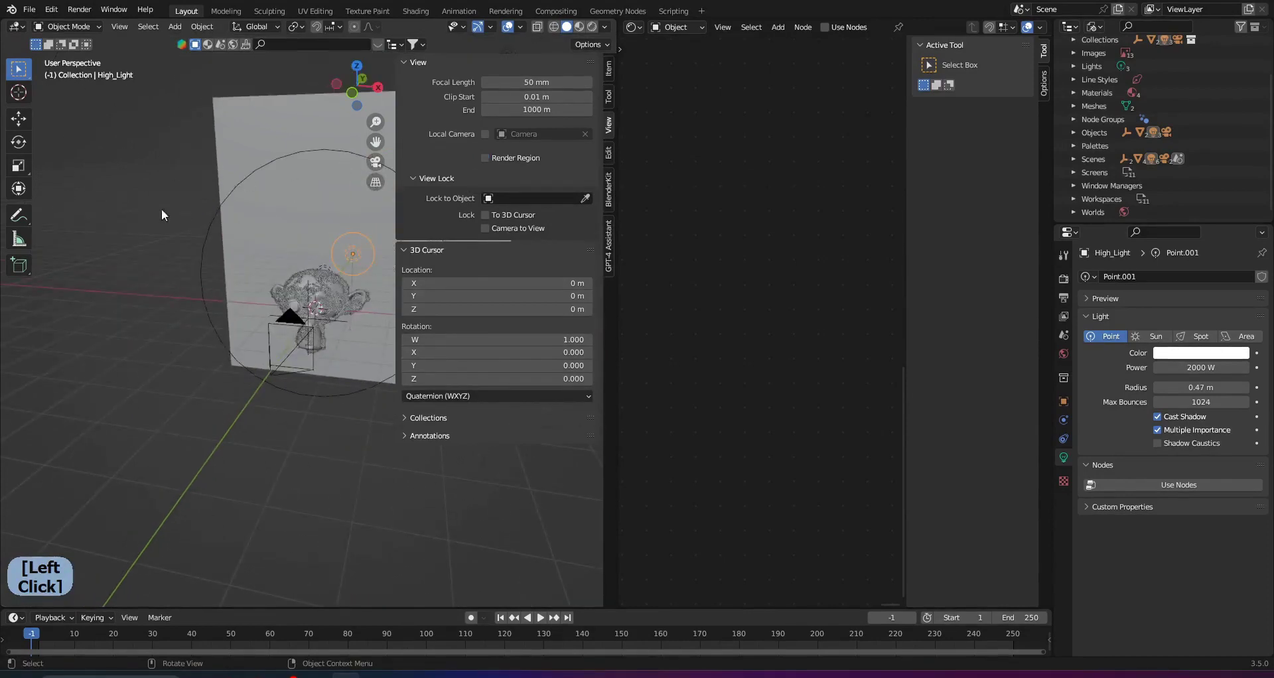
pyautogui.click(1102, 31)
pyautogui.click(1117, 56)
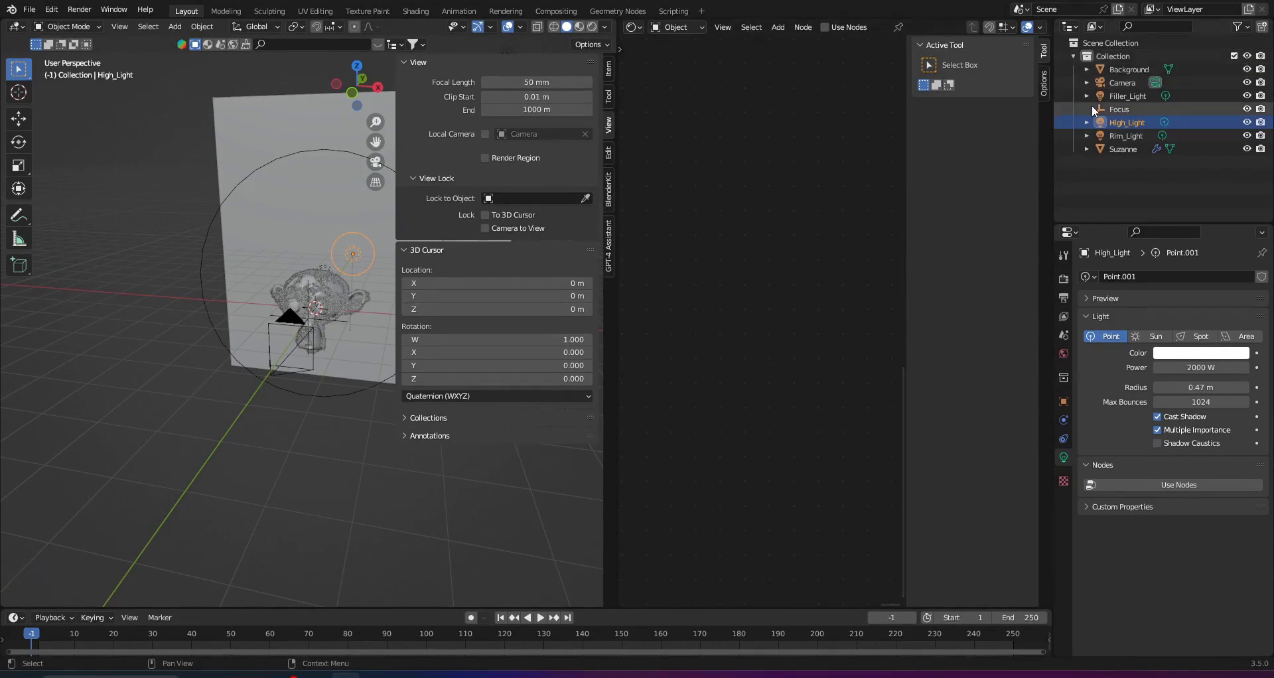
# Step: Move Suzanne into a new collection named Moss
pyautogui.click(296, 303)
pyautogui.moveTo(296, 302)
pyautogui.mouseDown(button='middle')
pyautogui.moveTo(352, 291)
pyautogui.moveTo(303, 324)
pyautogui.moveTo(331, 393)
pyautogui.moveTo(346, 359)
pyautogui.mouseUp(button='middle')
pyautogui.press('n')
pyautogui.scroll(3, 287, 332)
pyautogui.press('m')
pyautogui.click(344, 357)
pyautogui.write('Moss')
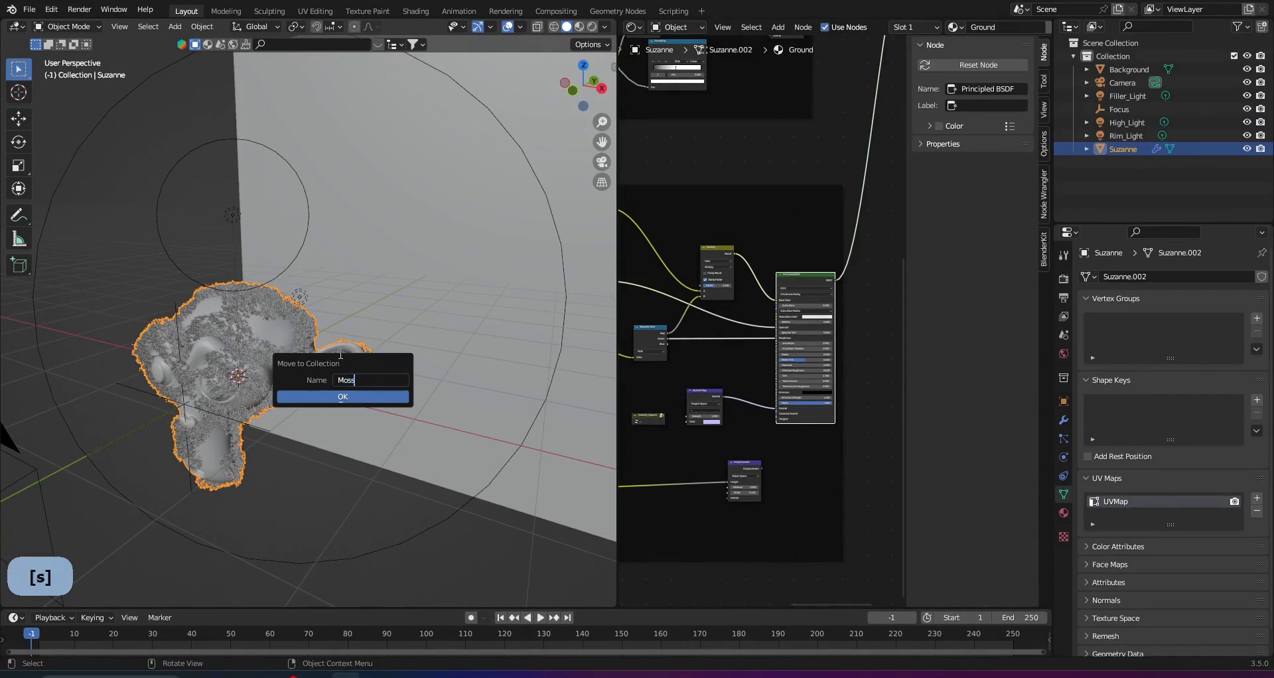
pyautogui.press('Return')
pyautogui.click(348, 399)
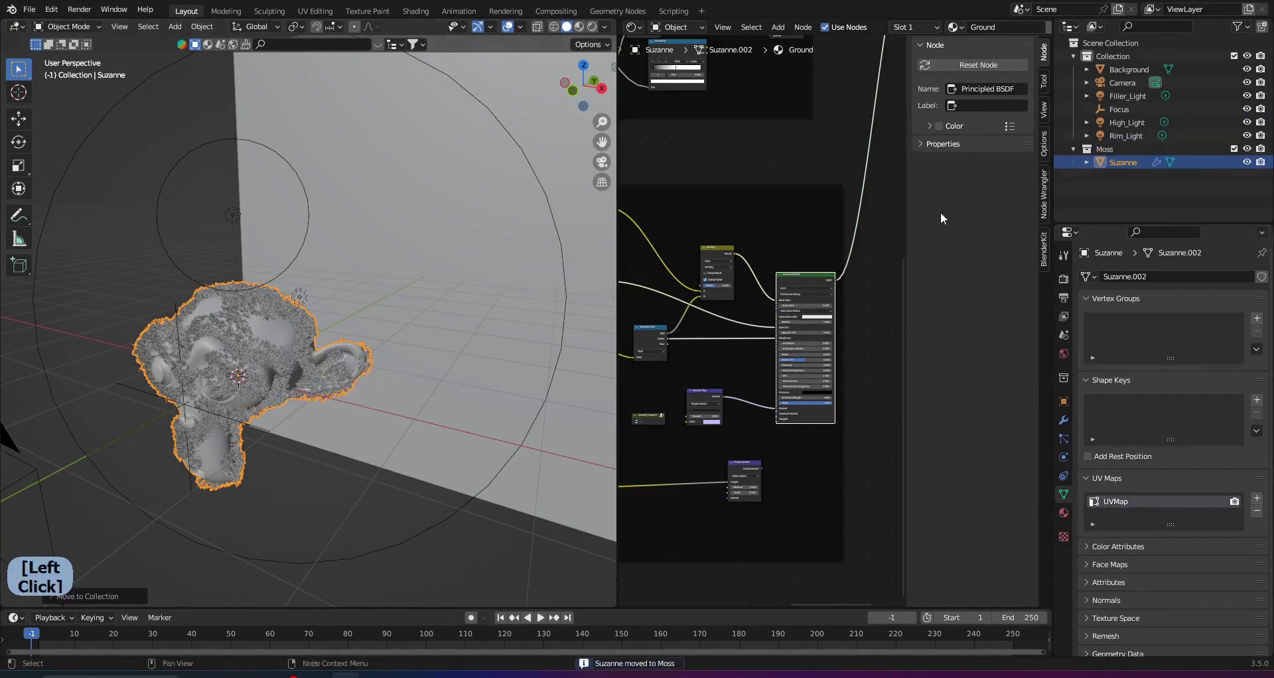
# Step: Rename the original Collection to Render and collapse both collections in the Outliner
pyautogui.doubleClick(1122, 58)
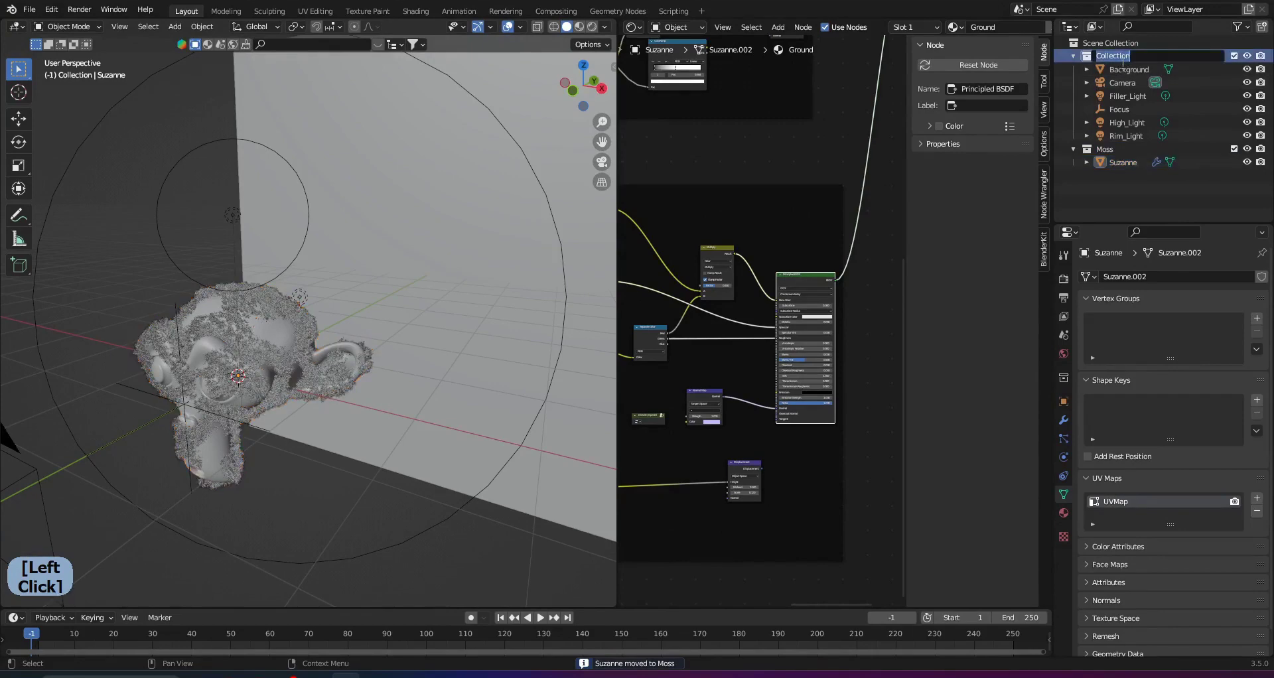
pyautogui.write('Render')
pyautogui.press('Return')
pyautogui.moveTo(312, 219)
pyautogui.mouseDown(button='middle')
pyautogui.moveTo(277, 211)
pyautogui.moveTo(438, 275)
pyautogui.mouseUp(button='middle')
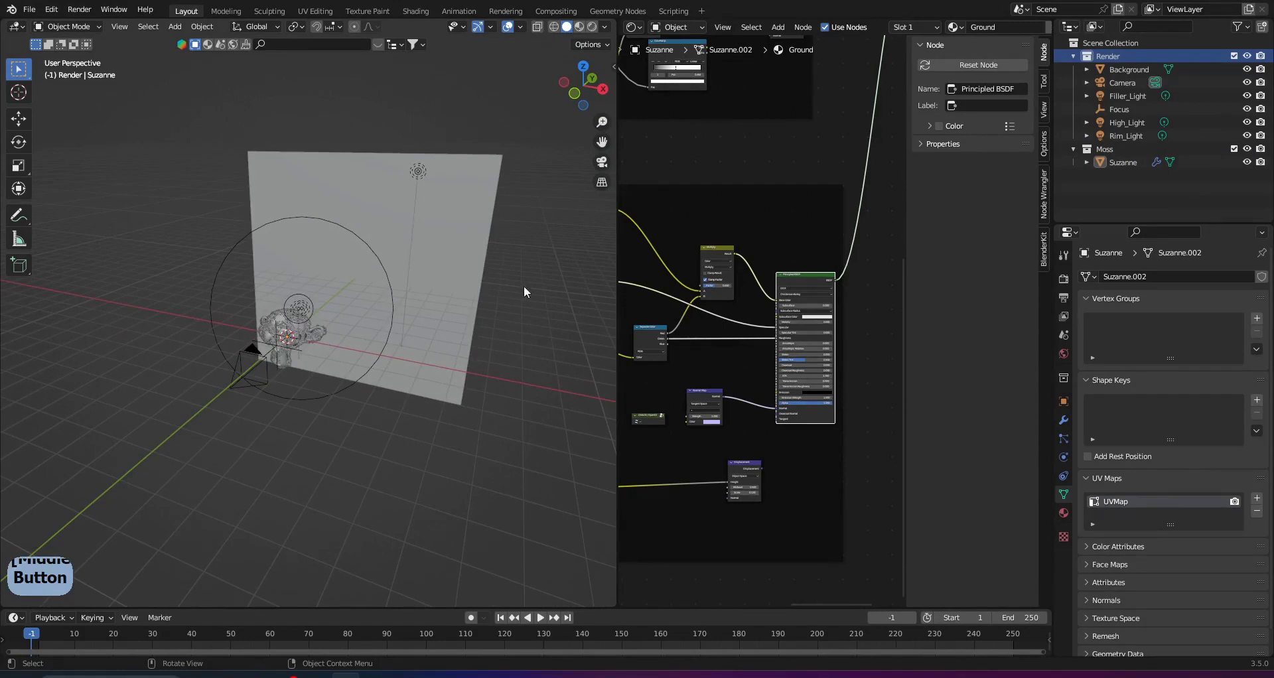
pyautogui.click(1073, 55)
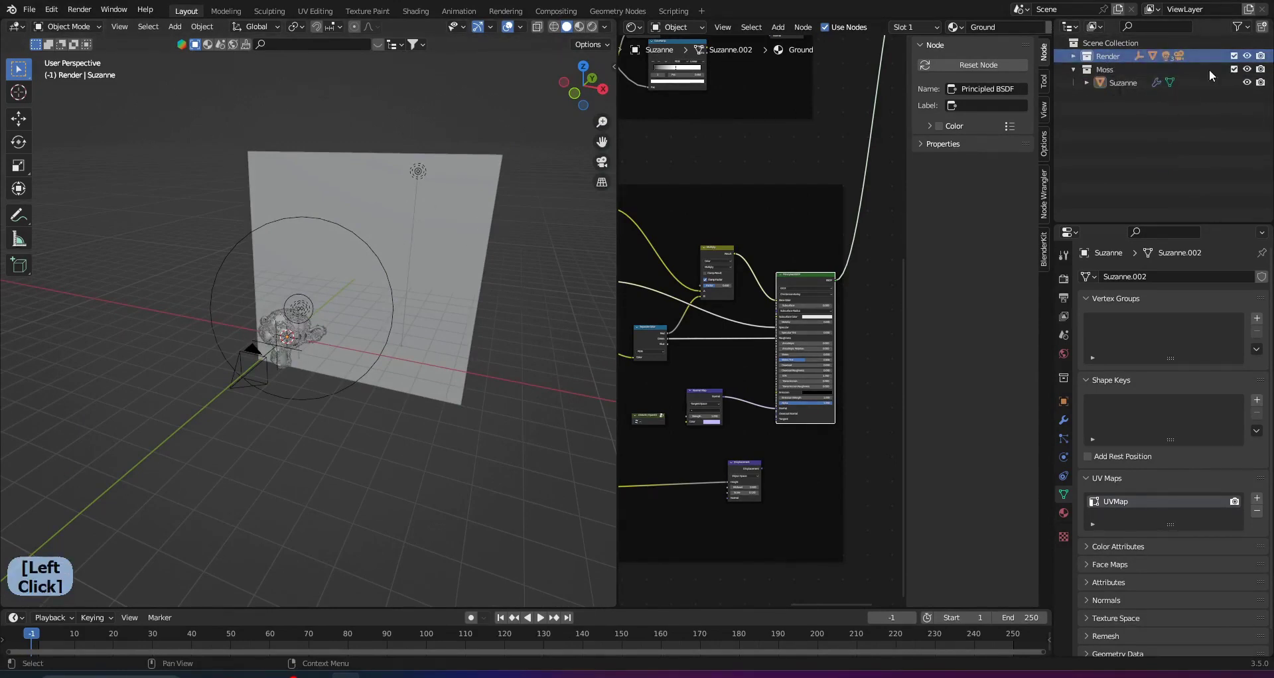
pyautogui.click(1073, 68)
pyautogui.moveTo(445, 384)
pyautogui.mouseDown(button='middle')
pyautogui.moveTo(319, 386)
pyautogui.moveTo(411, 386)
pyautogui.mouseUp(button='middle')
# Step: Join the node editor area into the 3D viewport
pyautogui.rightClick(620, 404)
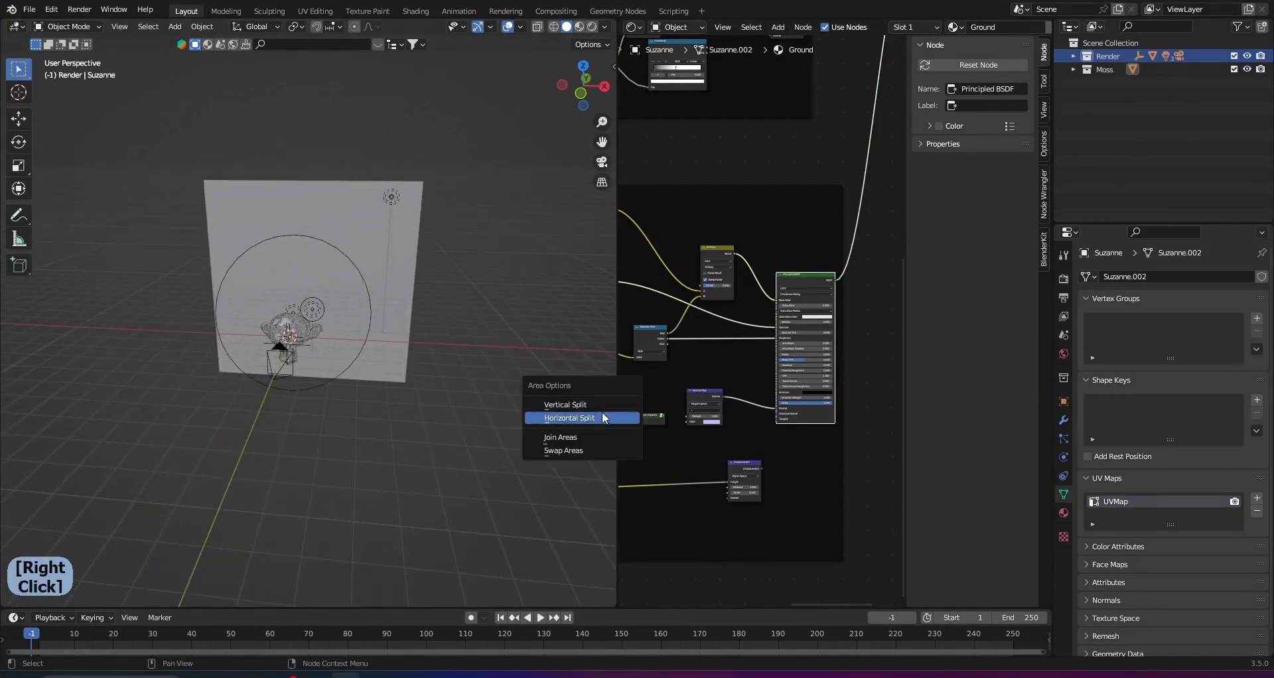
pyautogui.click(586, 437)
pyautogui.click(859, 392)
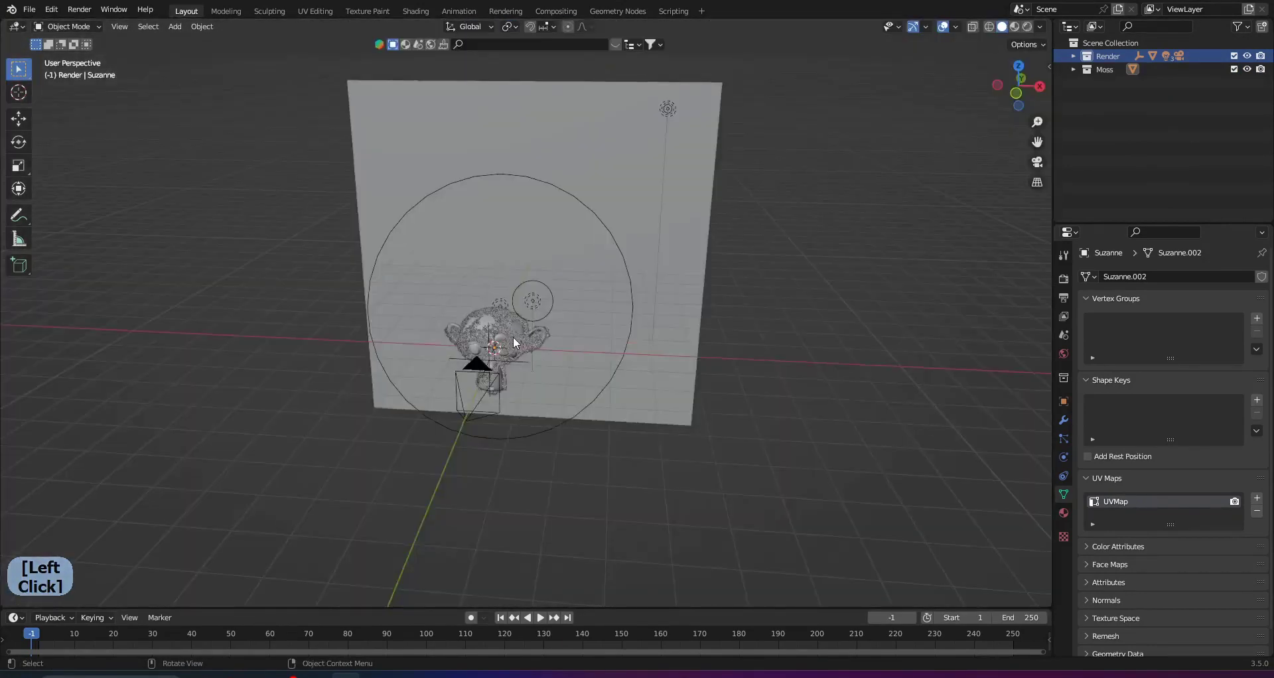
pyautogui.moveTo(708, 418)
pyautogui.mouseDown(button='middle')
pyautogui.moveTo(602, 408)
pyautogui.moveTo(602, 372)
pyautogui.mouseUp(button='middle')
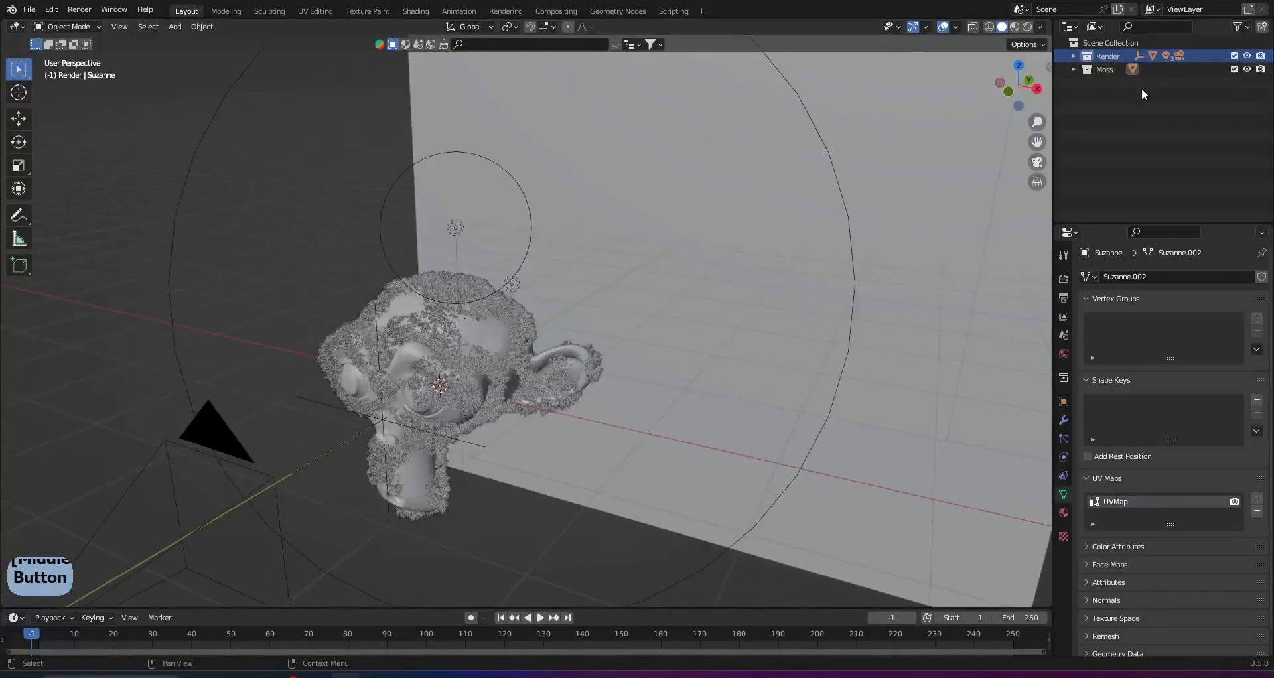
# Step: Switch off the Render and Moss collections so the viewport is empty
pyautogui.click(1247, 57)
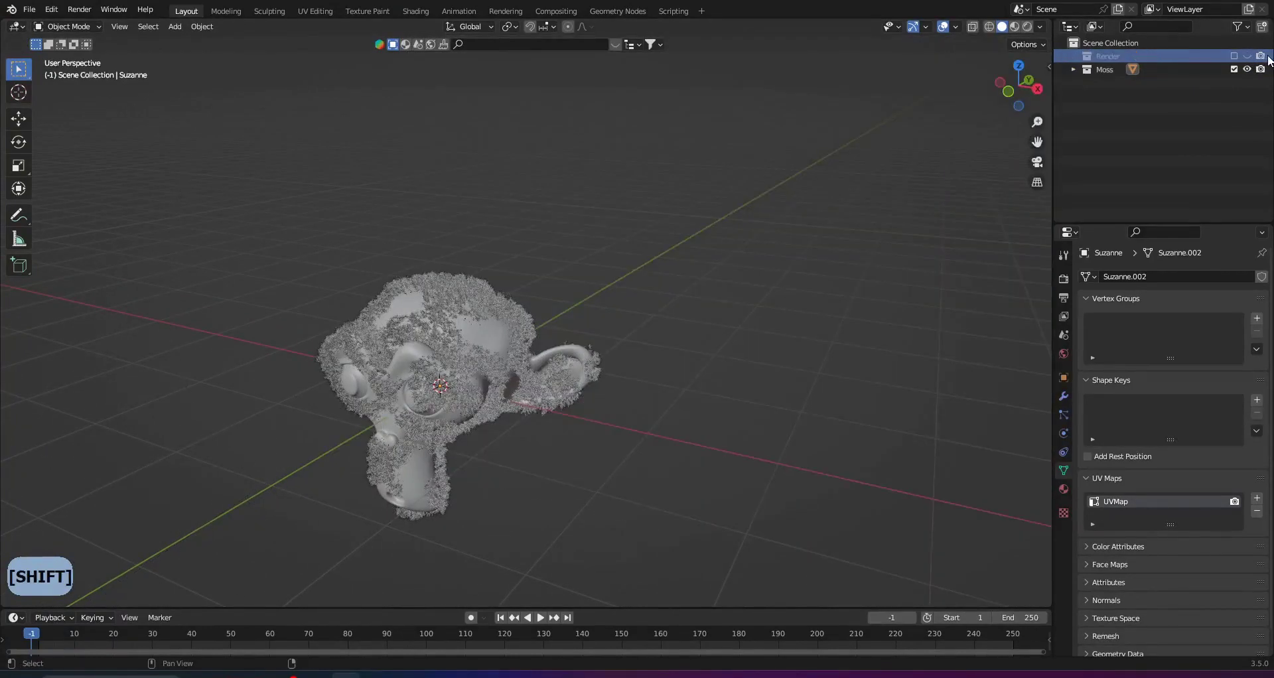
pyautogui.keyDown('shift'); pyautogui.click(1248, 69); pyautogui.keyUp('shift')
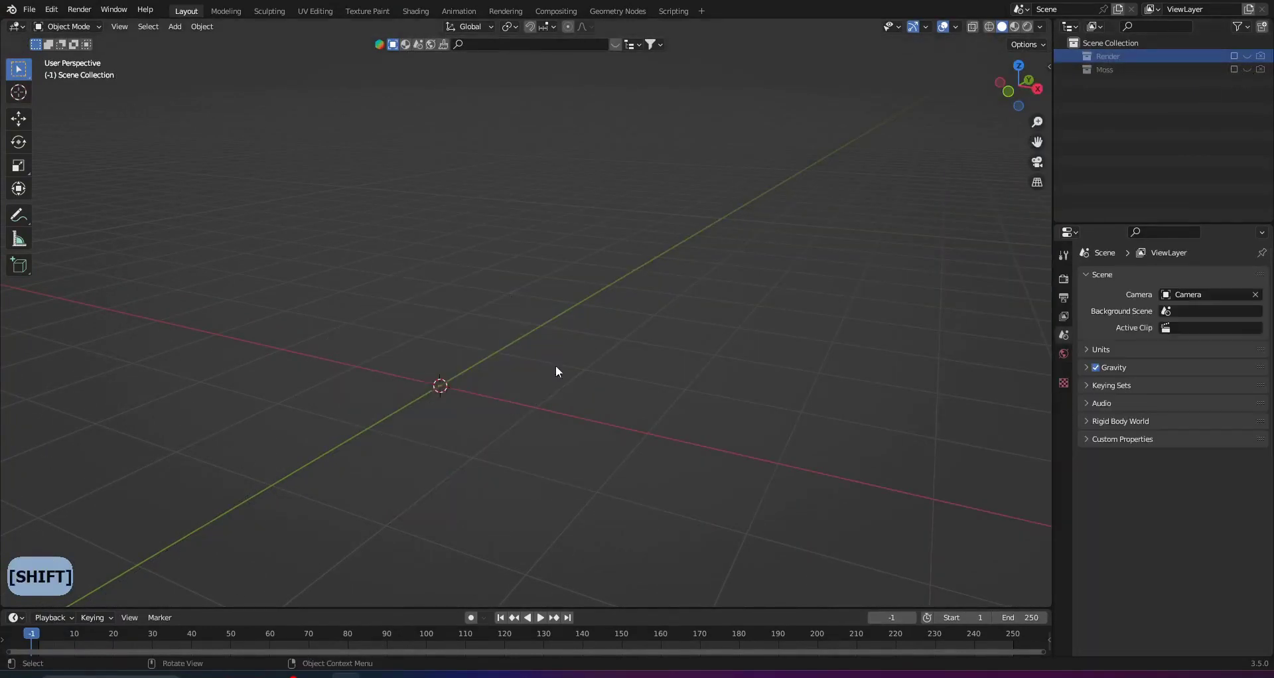
pyautogui.moveTo(421, 401); pyautogui.dragTo(340, 462, button='middle')
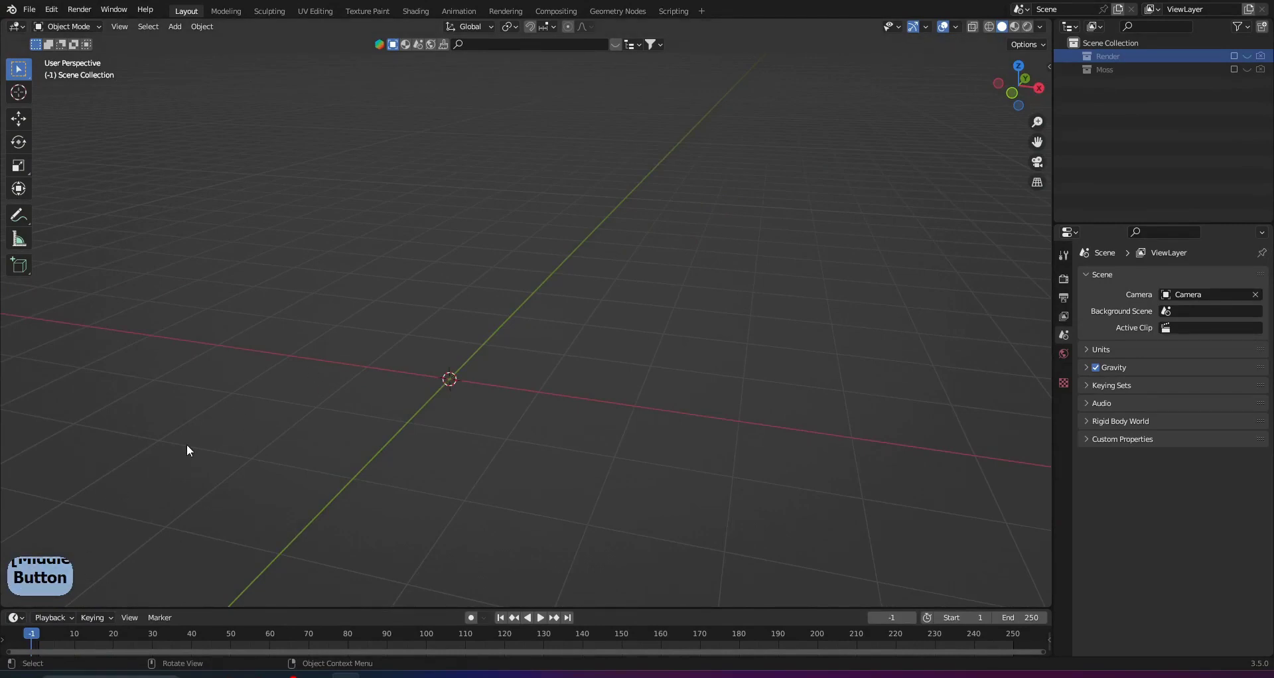
pyautogui.middleClick(213, 479)
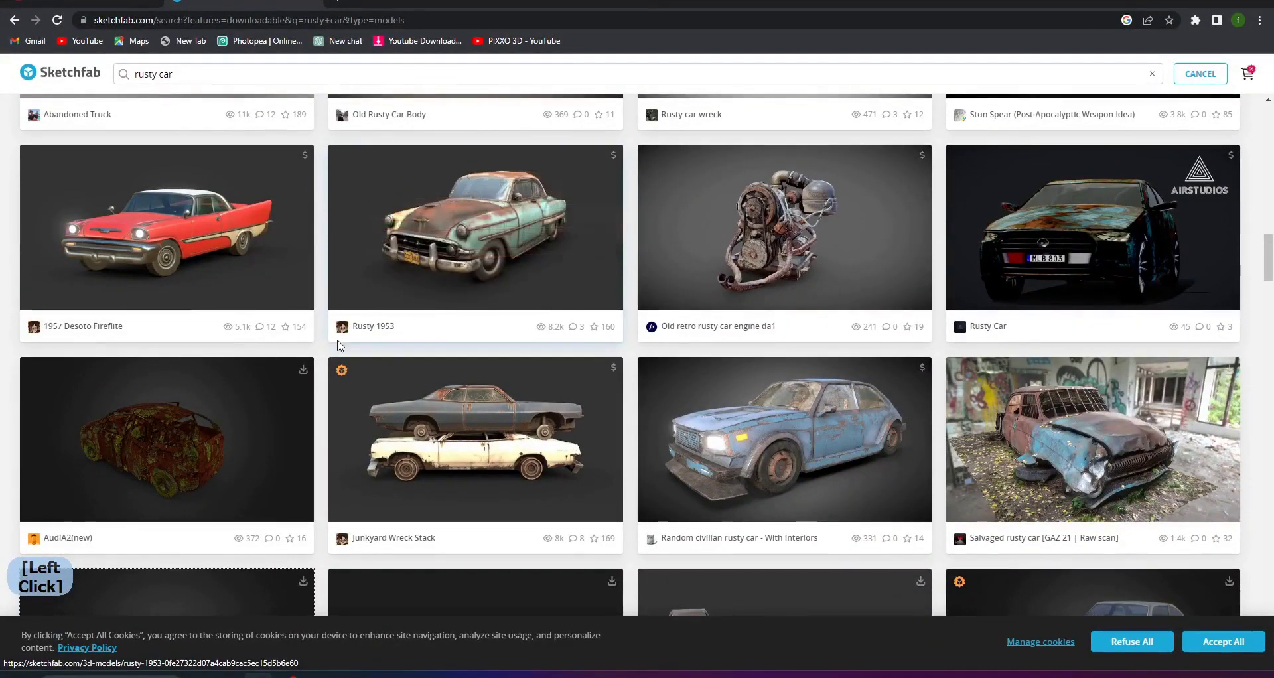
# Step: Open the Old Car Wreck model from the rusty car results and check its download options
pyautogui.scroll(-2, 380, 335)
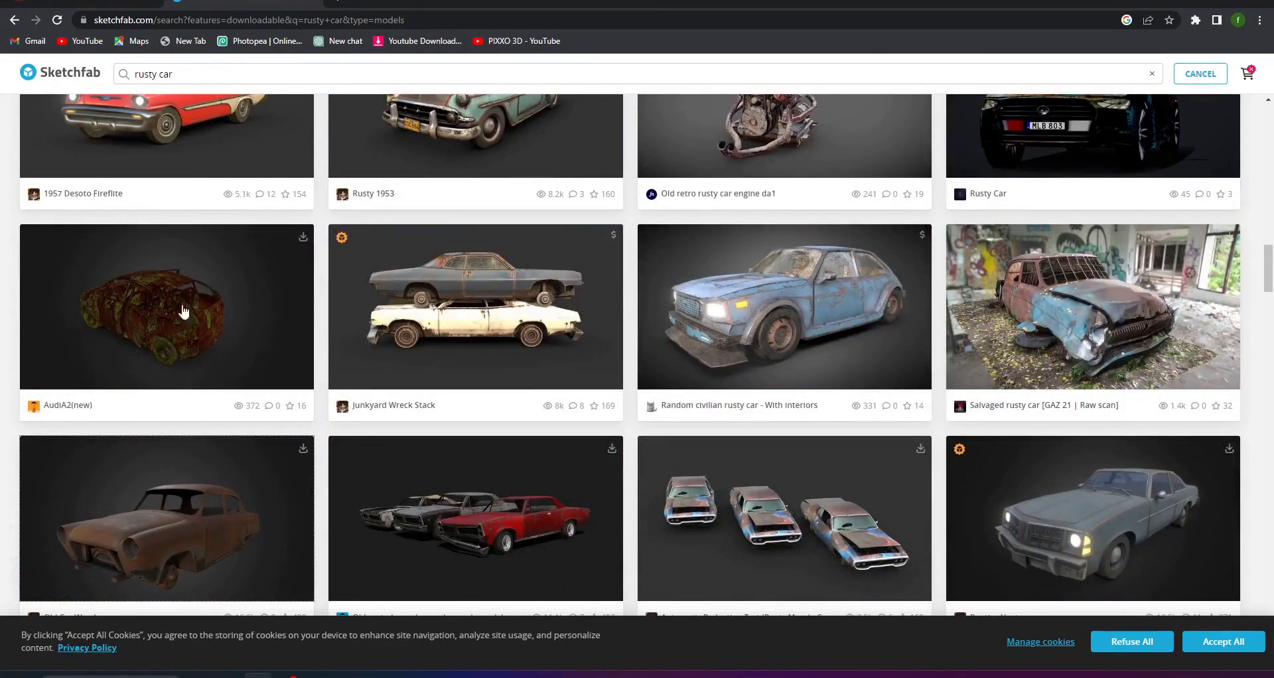
pyautogui.click(176, 513)
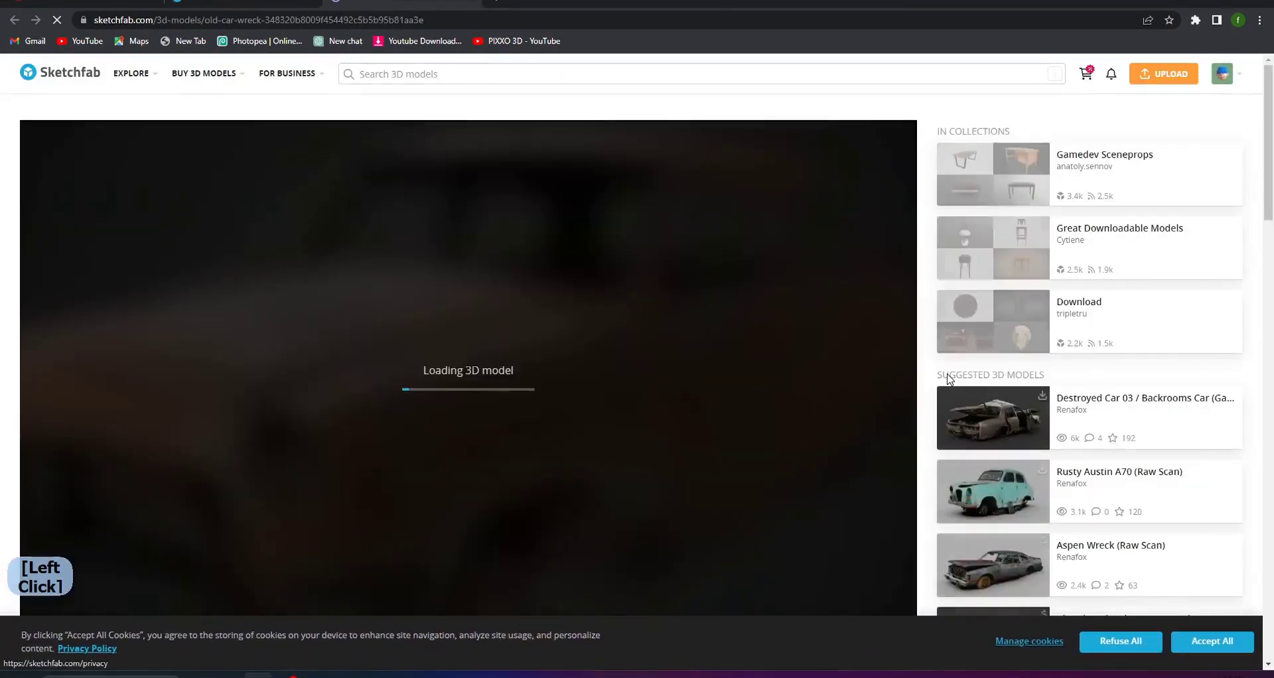
pyautogui.scroll(-3, 238, 443)
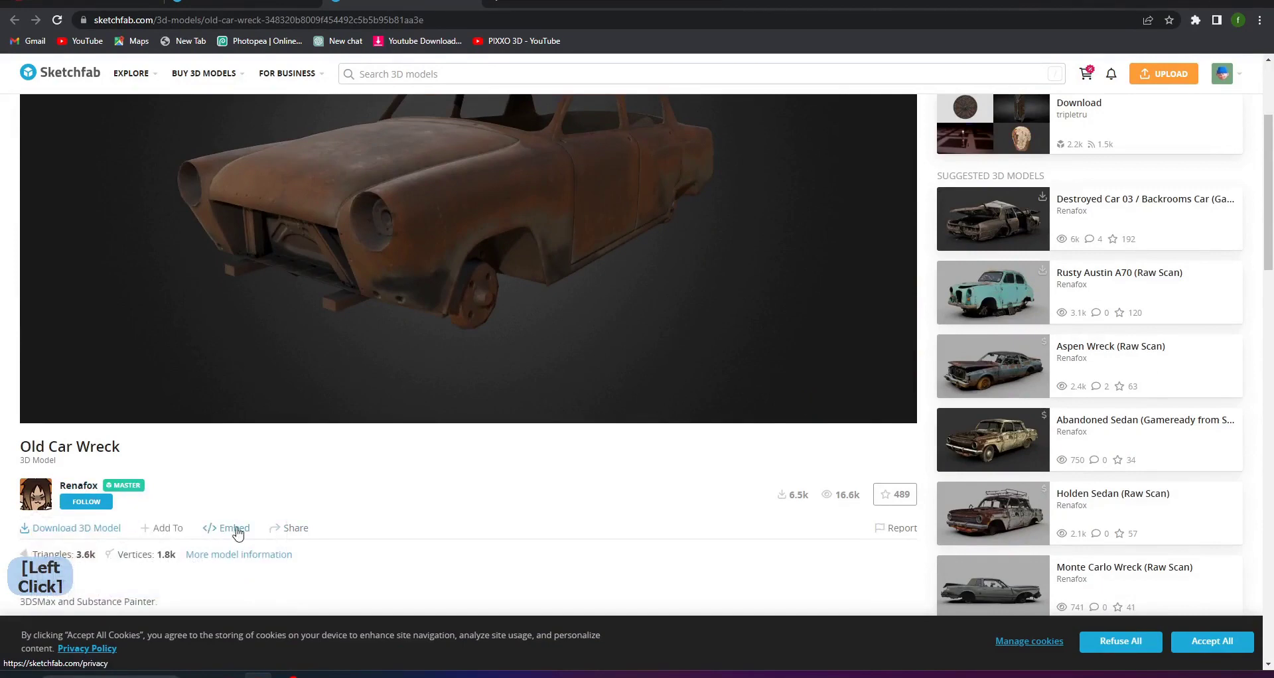
pyautogui.click(99, 531)
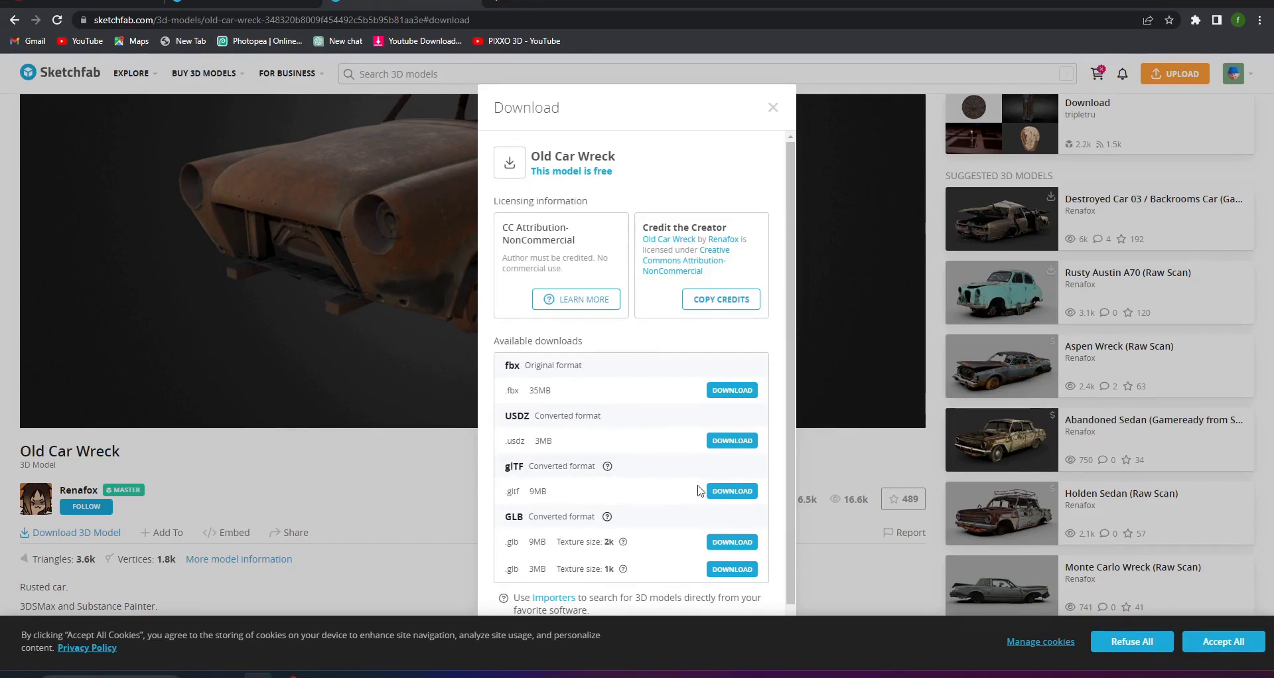
pyautogui.click(774, 111)
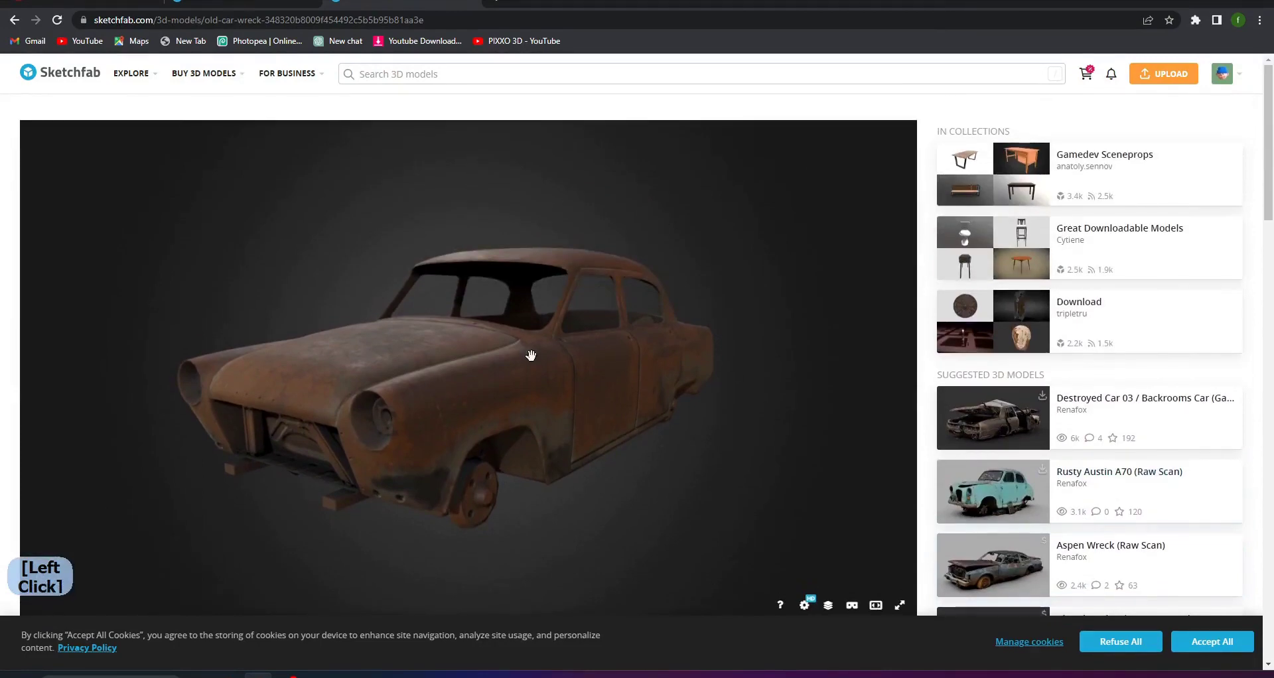
pyautogui.moveTo(531, 357)
pyautogui.mouseDown()
pyautogui.moveTo(506, 379)
pyautogui.moveTo(502, 407)
pyautogui.mouseUp()
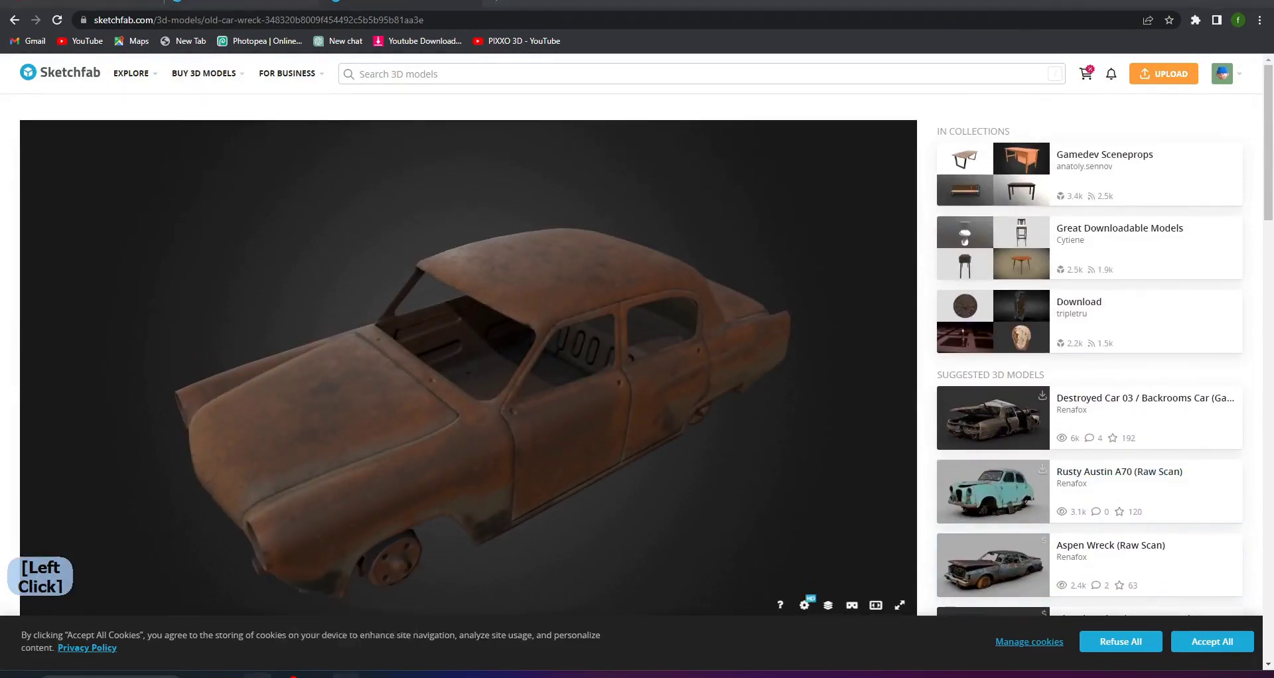
# Step: Import the car's scene.gltf through the glTF 2.0 importer, dragging it in from File Explorer
pyautogui.press('F4')
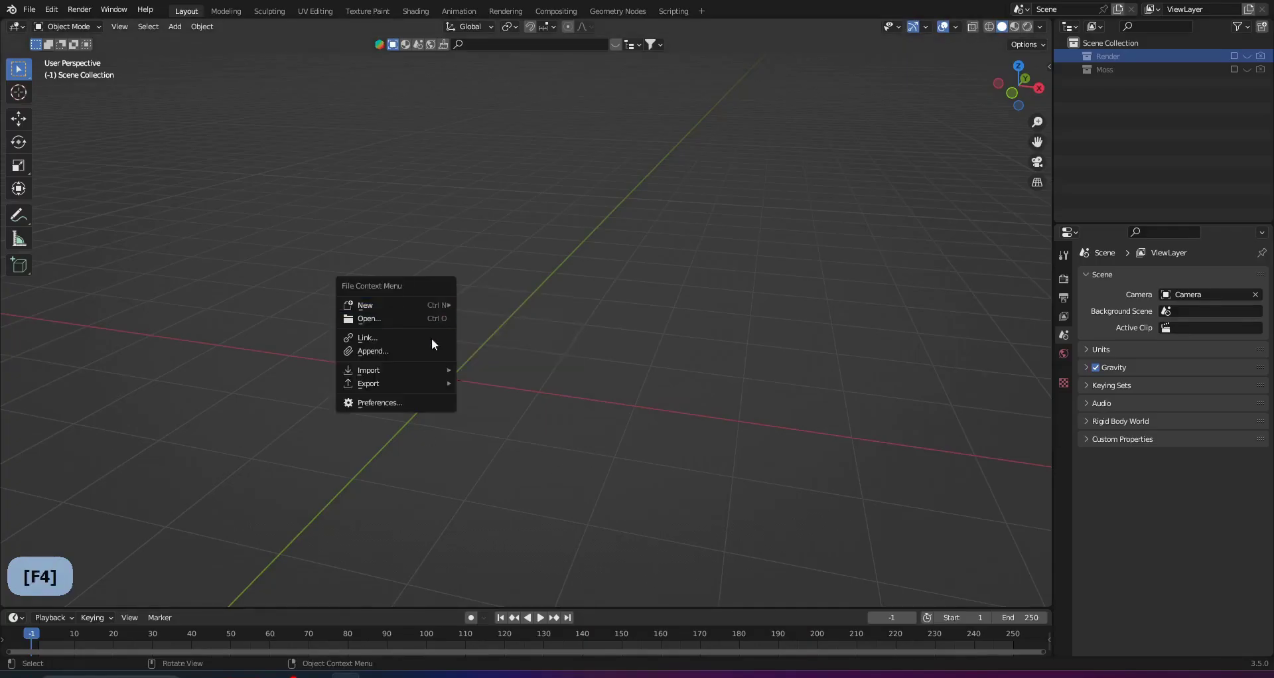
pyautogui.click(37, 14)
pyautogui.moveTo(52, 189)
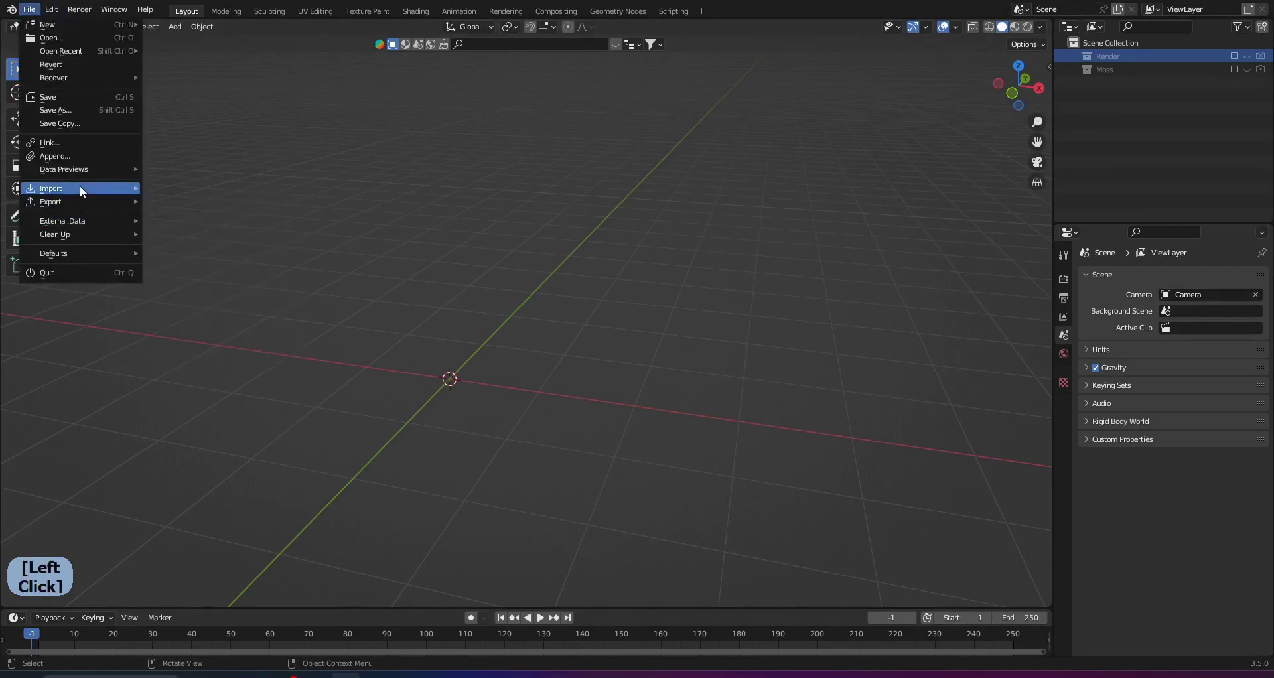
pyautogui.click(237, 328)
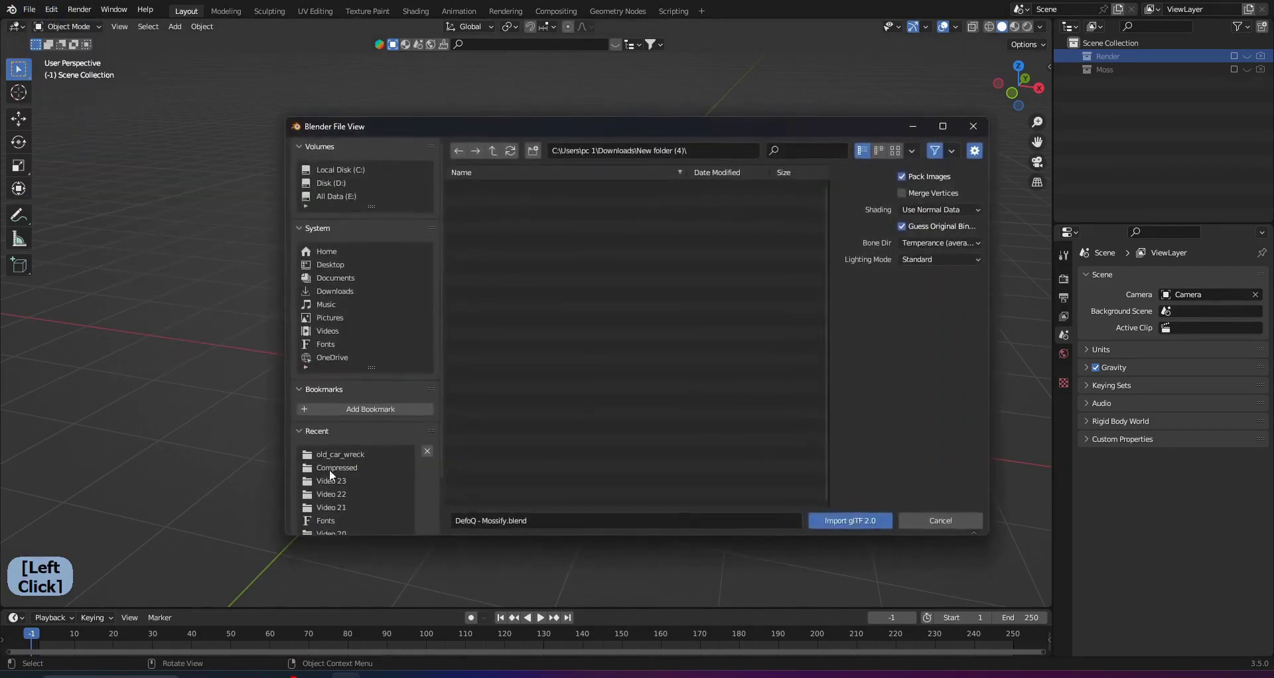
pyautogui.click(307, 618)
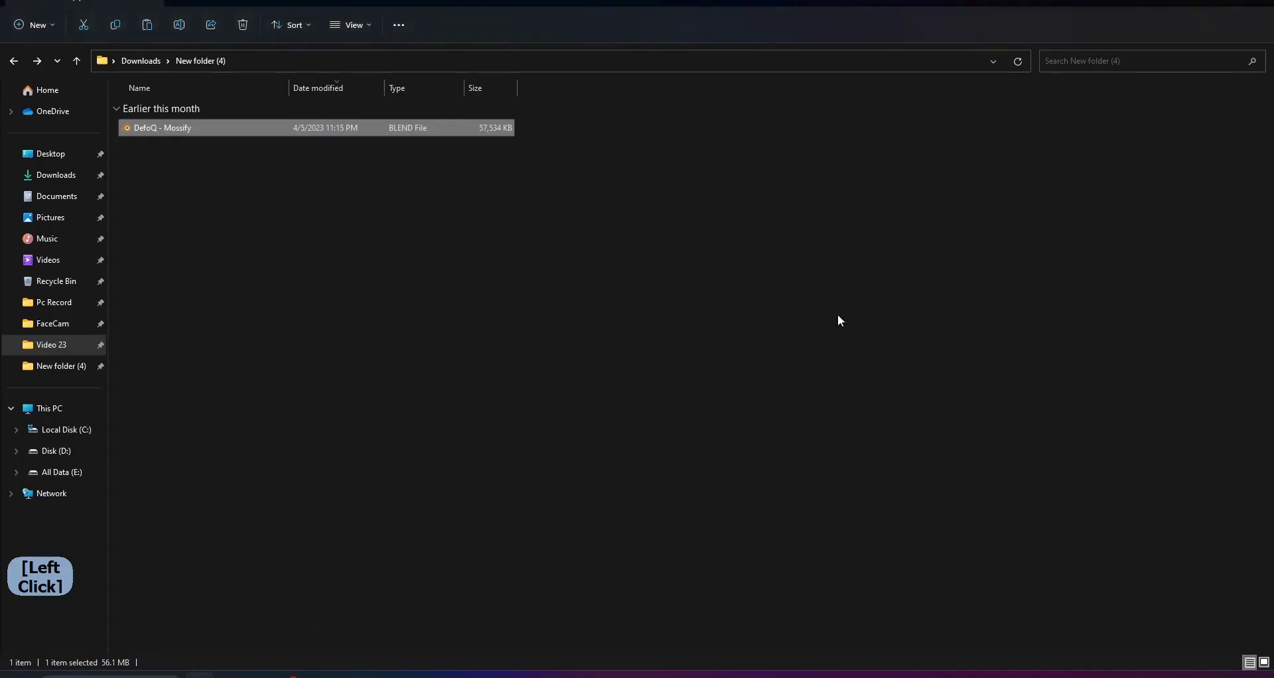
pyautogui.moveTo(916, 6); pyautogui.dragTo(957, 102)
pyautogui.press('super+Down')
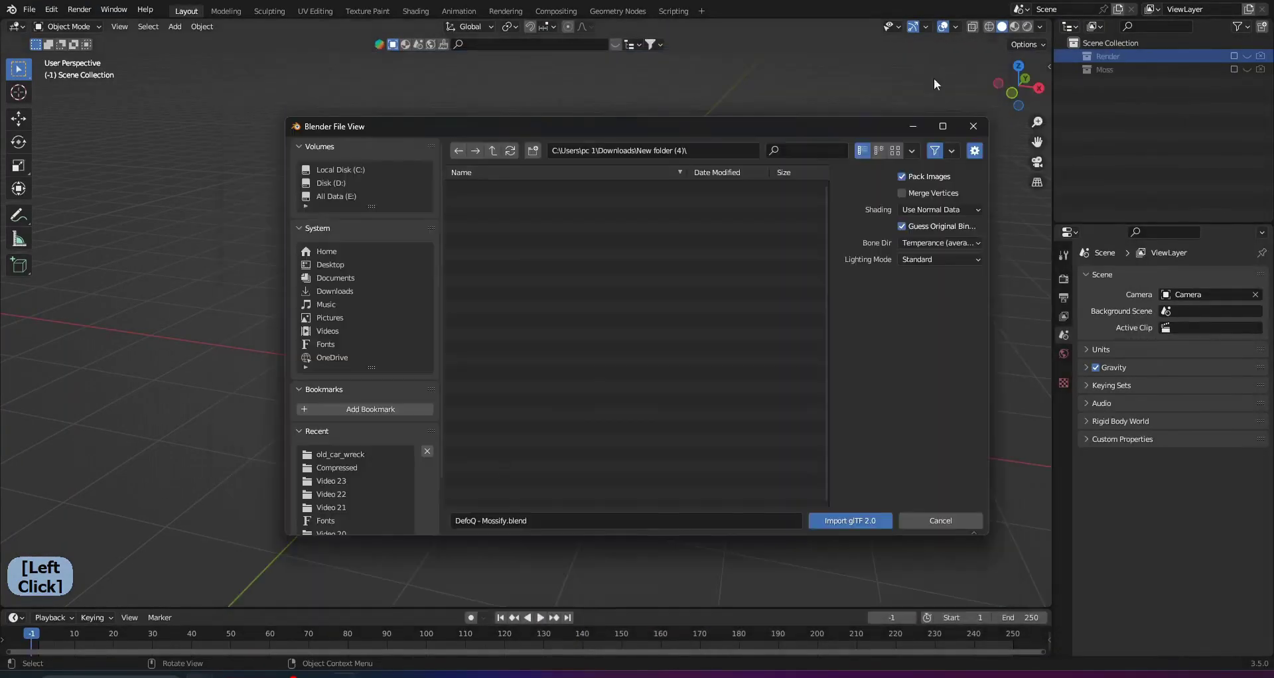
pyautogui.moveTo(293, 673)
pyautogui.click(133, 616)
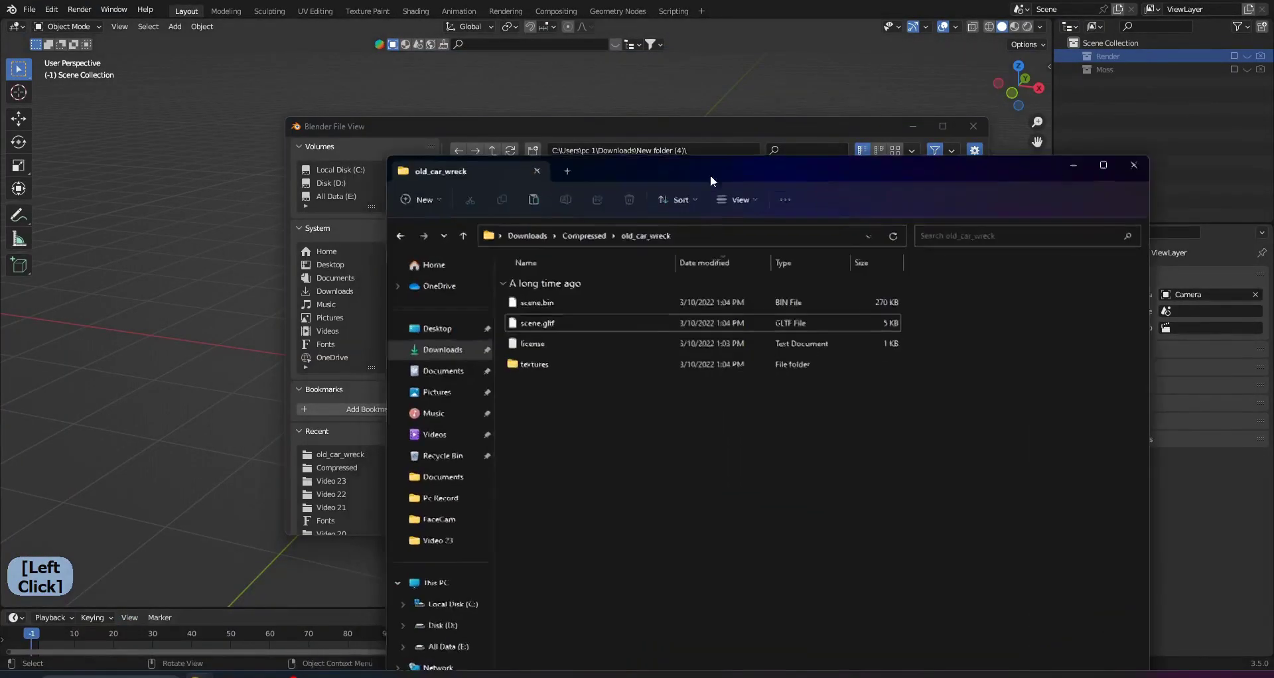
pyautogui.moveTo(699, 171); pyautogui.dragTo(1090, 162)
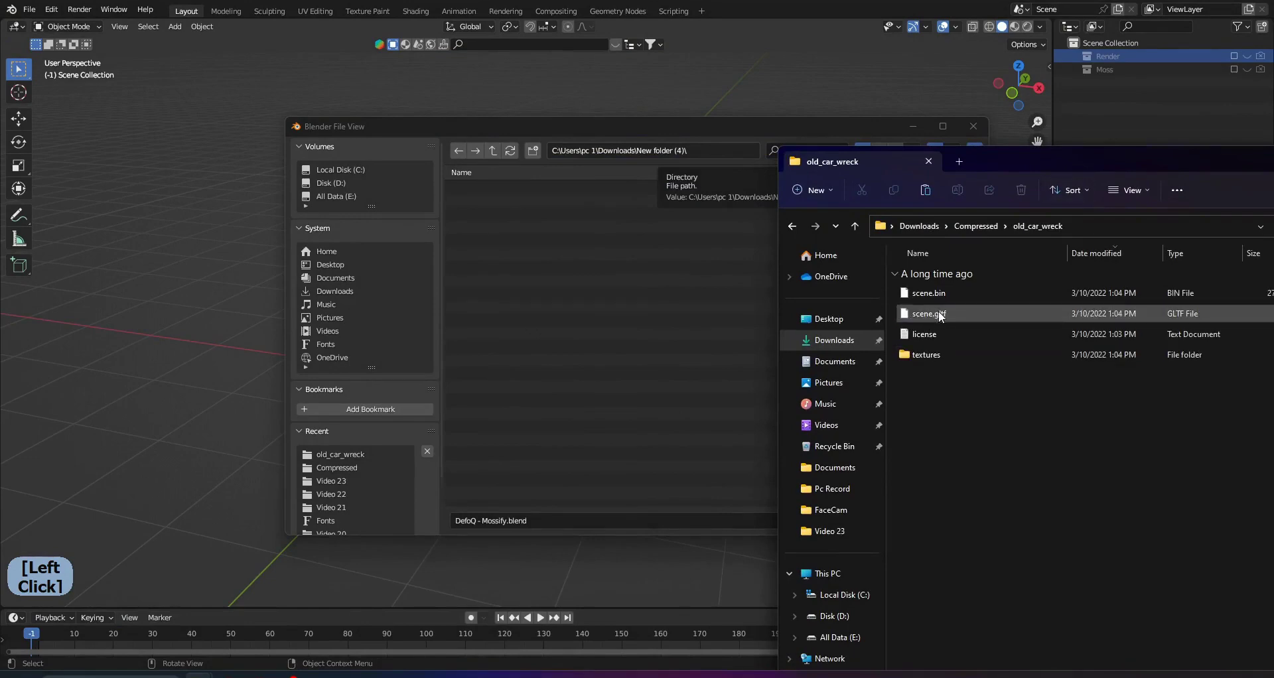
pyautogui.moveTo(939, 311); pyautogui.dragTo(691, 317)
pyautogui.click(695, 429)
pyautogui.click(878, 523)
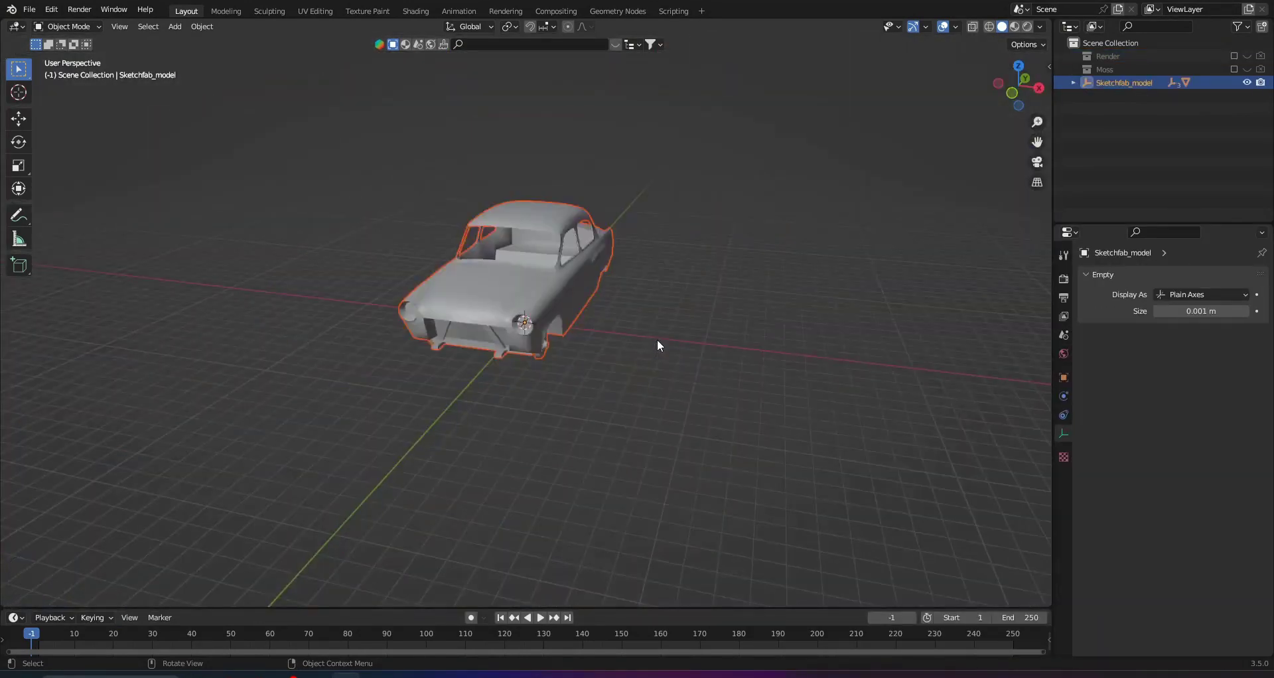
# Step: Scale the imported car down to a sensible size over three rescales
pyautogui.moveTo(657, 340); pyautogui.dragTo(735, 308, button='middle')
pyautogui.press('s')
pyautogui.click(802, 300)
pyautogui.press('s')
pyautogui.click(590, 303)
pyautogui.press('s')
pyautogui.click(576, 314)
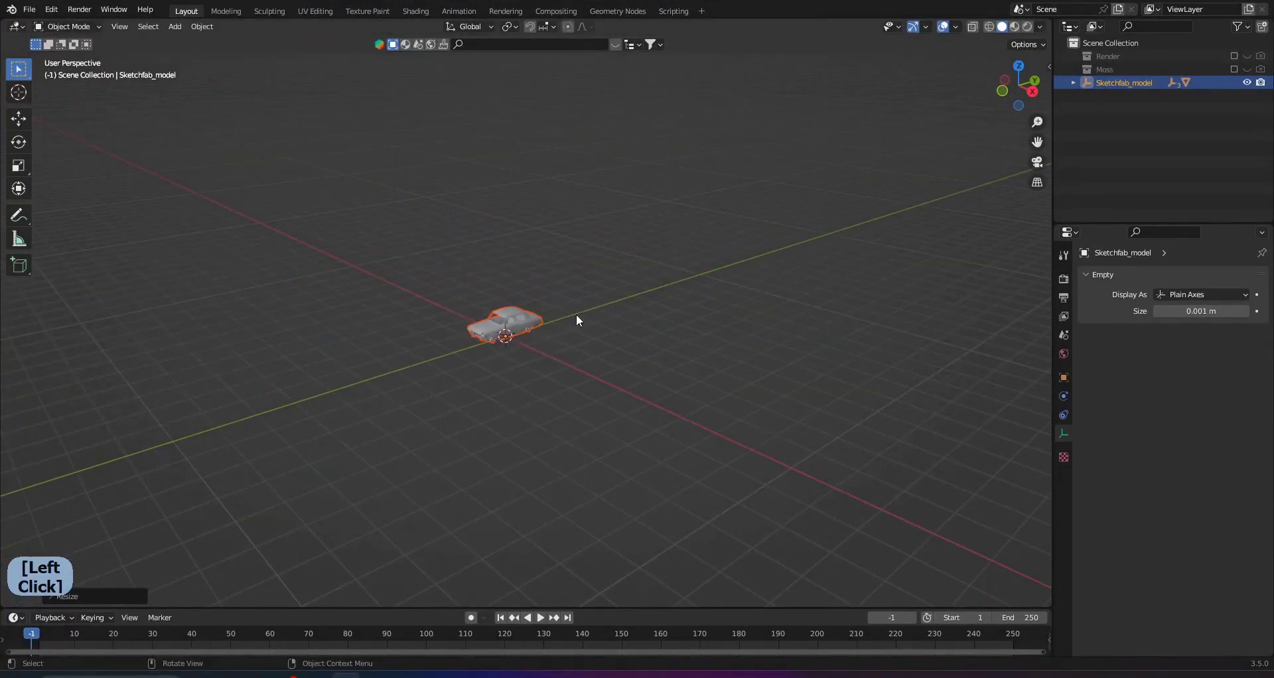
pyautogui.scroll(3, 559, 373)
pyautogui.moveTo(559, 372); pyautogui.dragTo(628, 307, button='middle')
# Step: Apply All Transforms to the car and view its rusty textures in Material Preview
pyautogui.hotkey('ctrl', 'a')
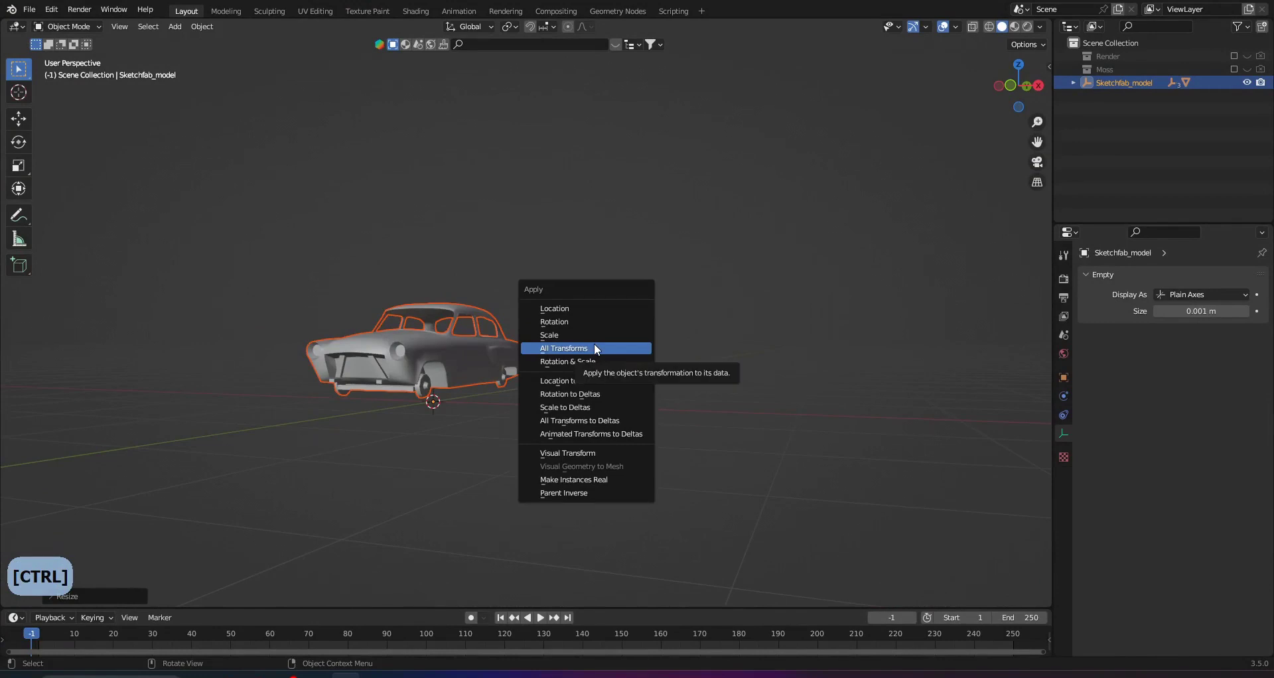
pyautogui.click(594, 347)
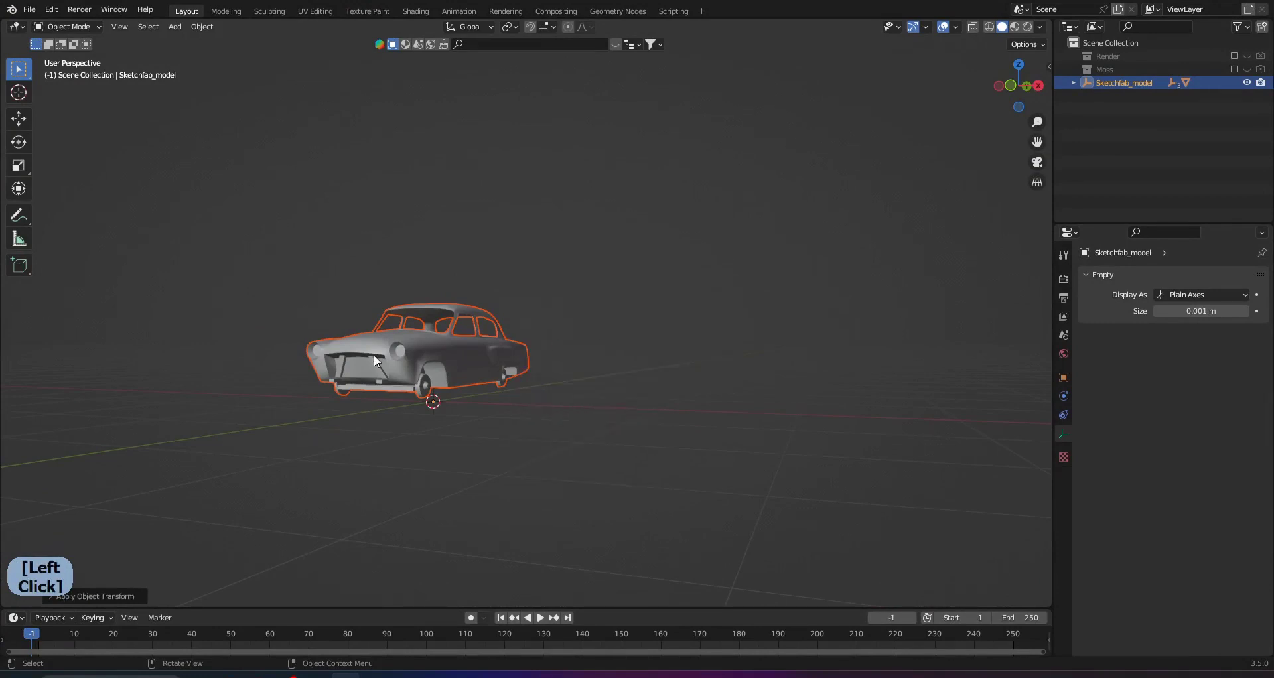
pyautogui.moveTo(377, 357)
pyautogui.mouseDown(button='middle')
pyautogui.moveTo(507, 365)
pyautogui.moveTo(588, 398)
pyautogui.moveTo(908, 170)
pyautogui.mouseUp(button='middle')
pyautogui.click(510, 370)
pyautogui.click(1015, 27)
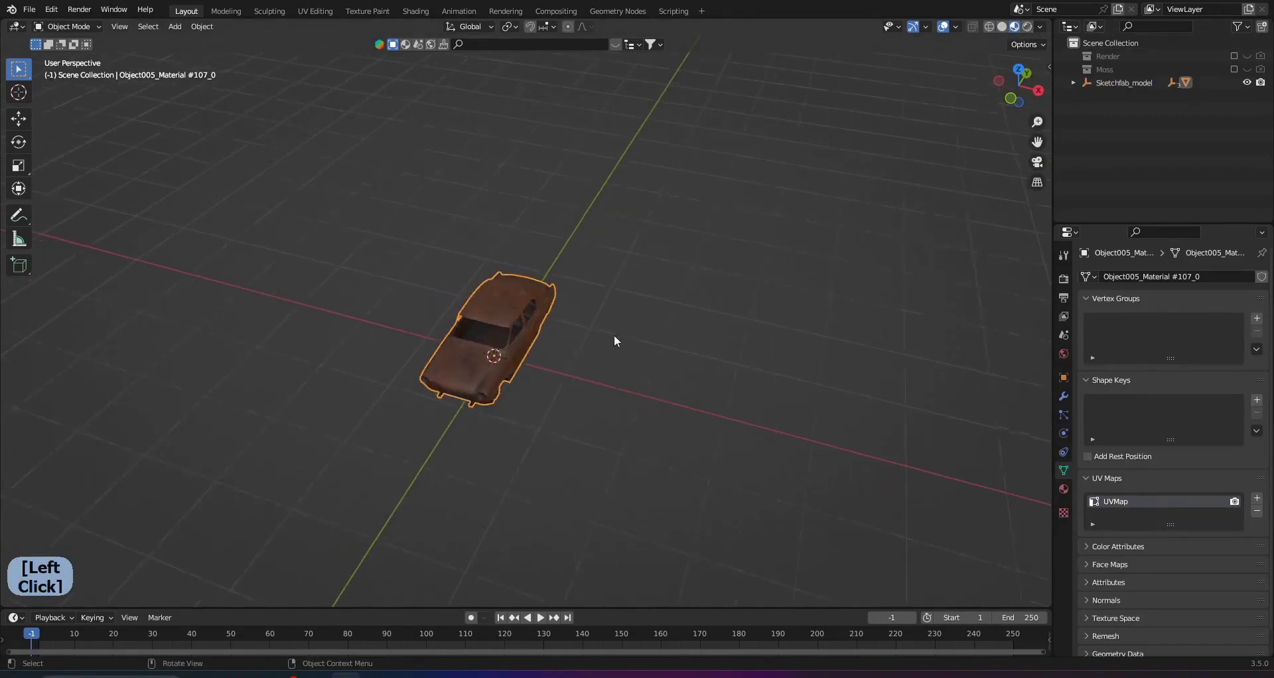
pyautogui.moveTo(609, 339); pyautogui.dragTo(1137, 101, button='middle')
pyautogui.moveTo(811, 155)
pyautogui.mouseDown(button='middle')
pyautogui.moveTo(631, 340)
pyautogui.moveTo(436, 422)
pyautogui.moveTo(401, 331)
pyautogui.moveTo(501, 438)
pyautogui.moveTo(611, 377)
pyautogui.moveTo(616, 400)
pyautogui.moveTo(544, 379)
pyautogui.moveTo(571, 352)
pyautogui.mouseUp(button='middle')
# Step: Enable the Render collection and look through the scene camera
pyautogui.scroll(5, 414, 319)
pyautogui.scroll(-5, 414, 319)
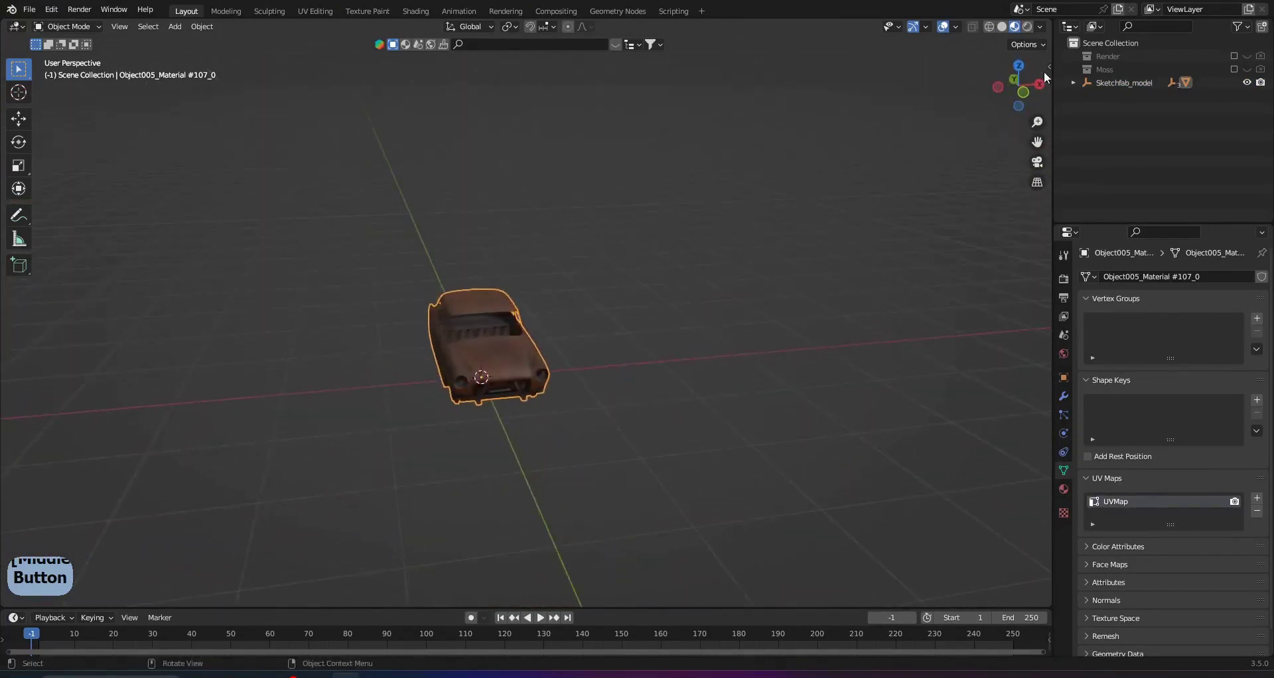
pyautogui.keyDown('shift'); pyautogui.click(1248, 57); pyautogui.keyUp('shift')
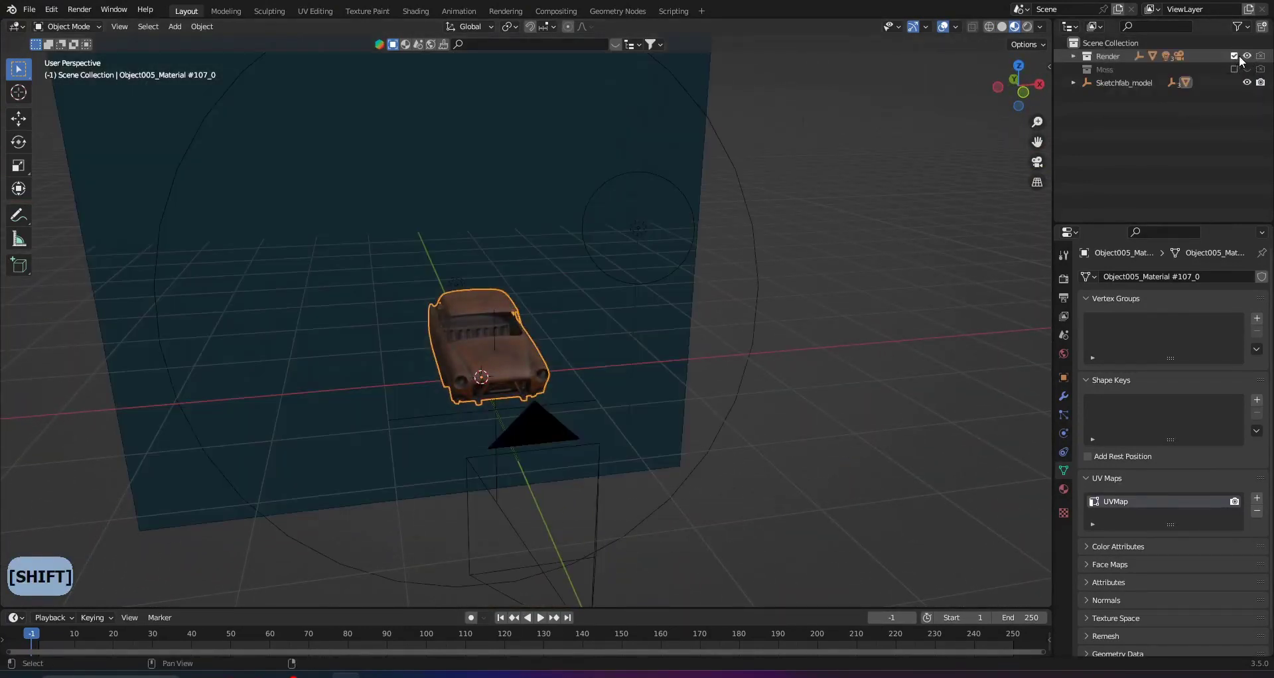
pyautogui.moveTo(557, 226); pyautogui.dragTo(649, 203, button='middle')
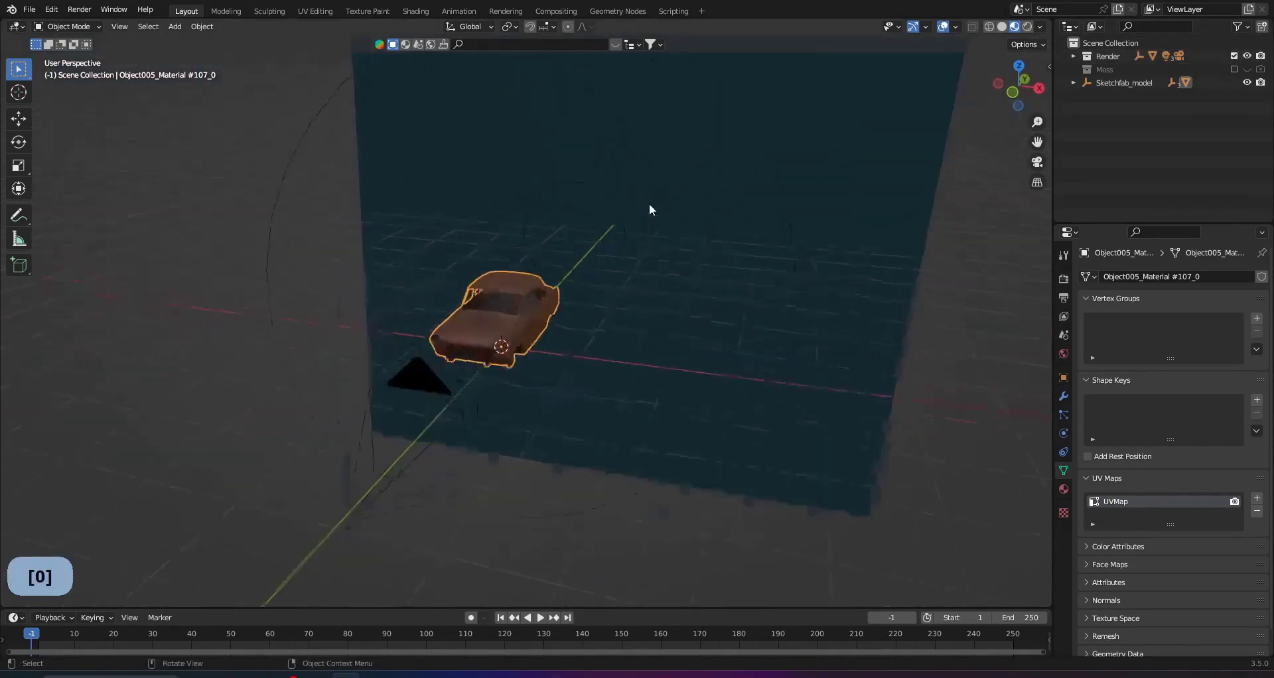
pyautogui.press('KP_0')
pyautogui.keyDown('shift'); pyautogui.moveTo(710, 332); pyautogui.dragTo(682, 331, button='middle'); pyautogui.keyUp('shift')
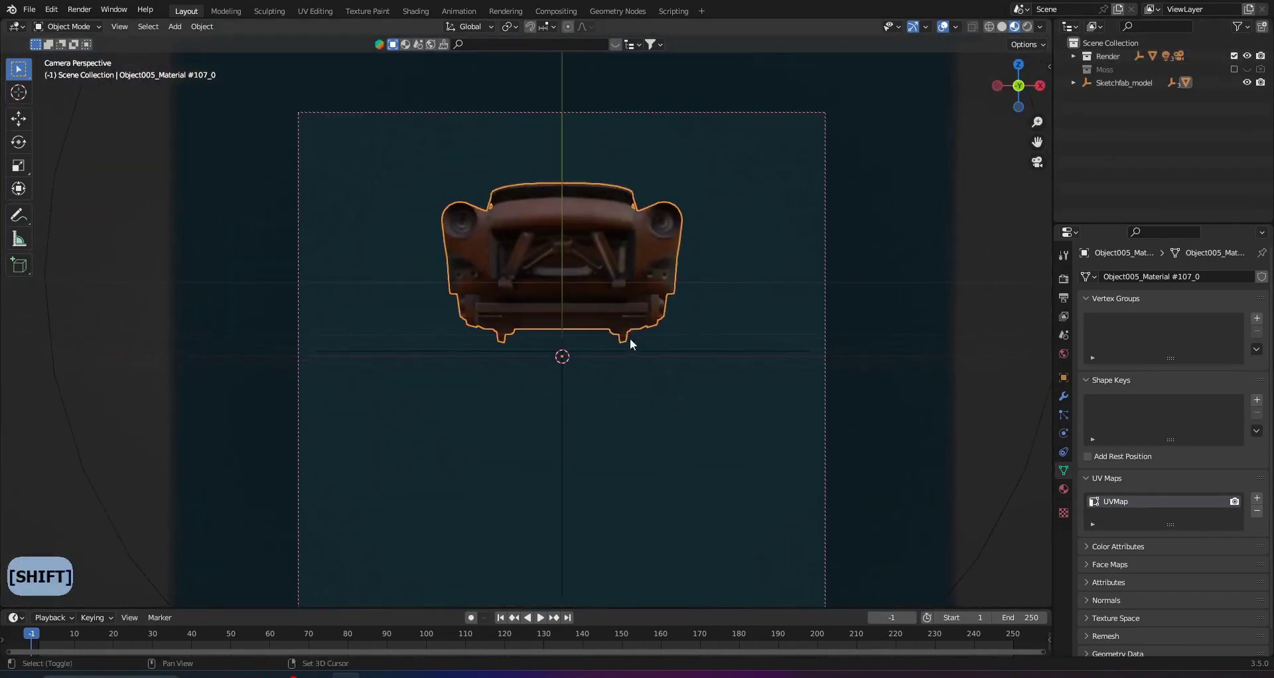
# Step: Rotate, move and resize the car to place it in the camera shot
pyautogui.press('r')
pyautogui.press('r')
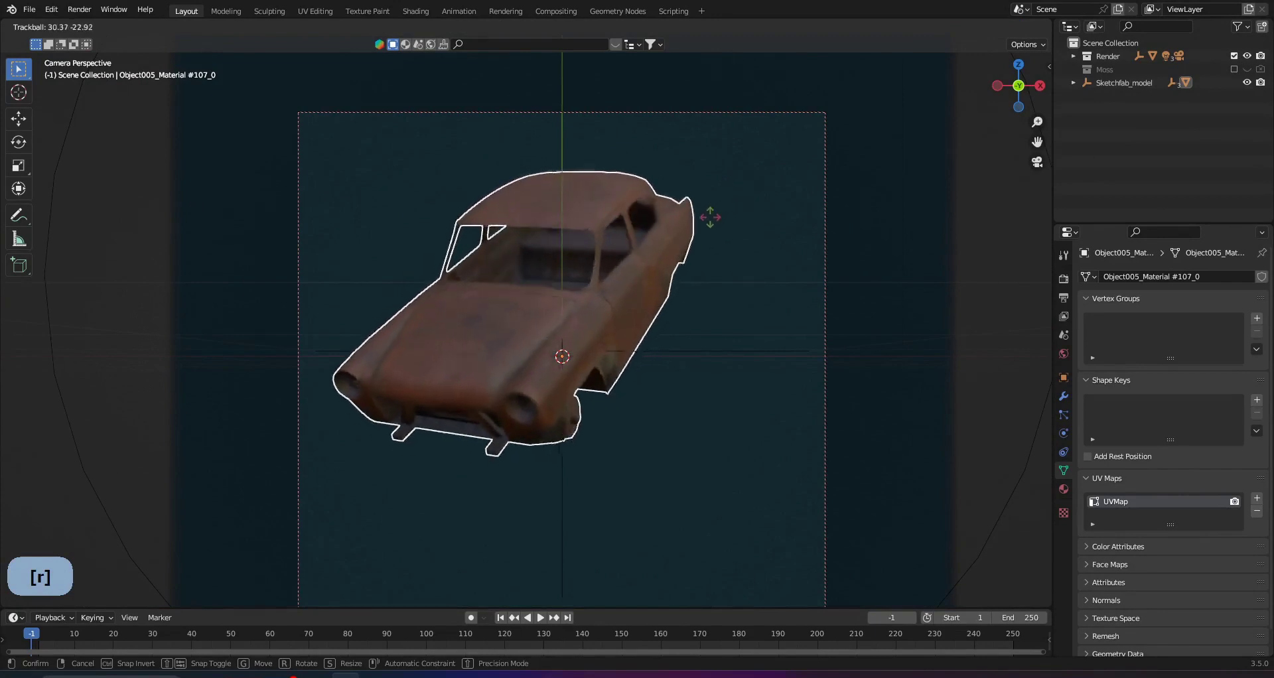
pyautogui.click(696, 207)
pyautogui.press('g')
pyautogui.click(767, 296)
pyautogui.press('r')
pyautogui.press('s')
pyautogui.click(804, 309)
# Step: Scale the car down slightly and reposition it for the final framing
pyautogui.scroll(-3, 759, 288)
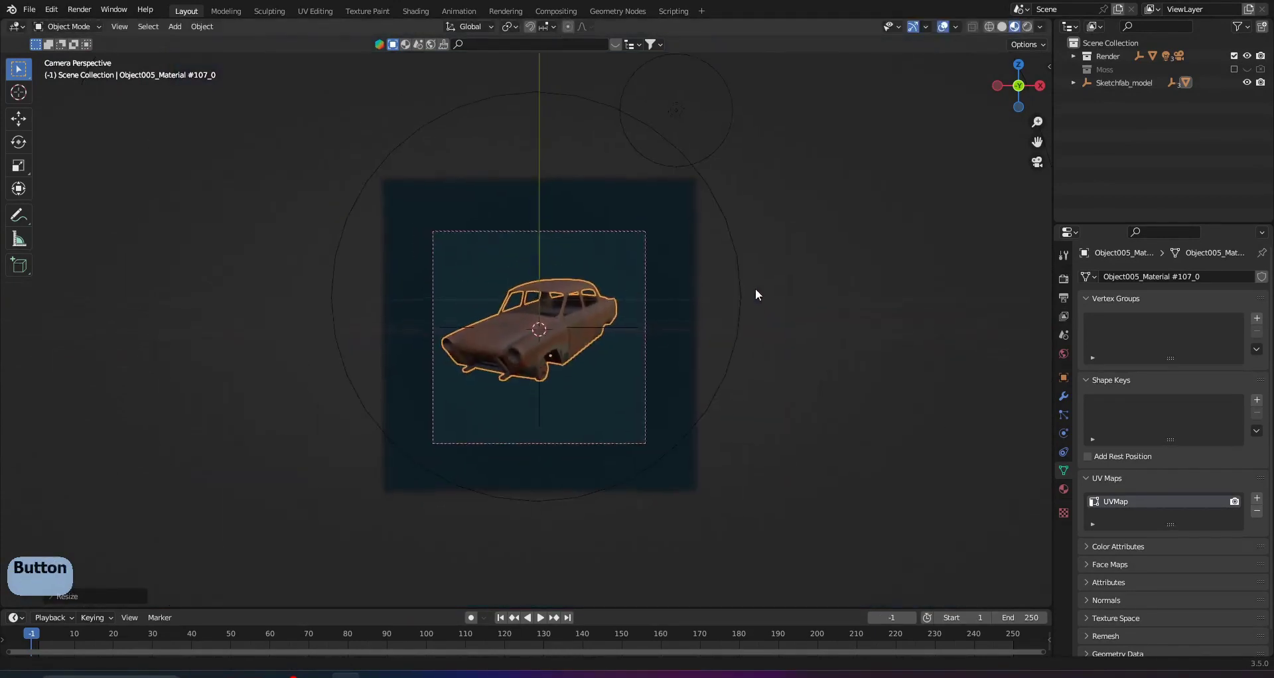
pyautogui.scroll(2, 854, 287)
pyautogui.press('s')
pyautogui.click(846, 296)
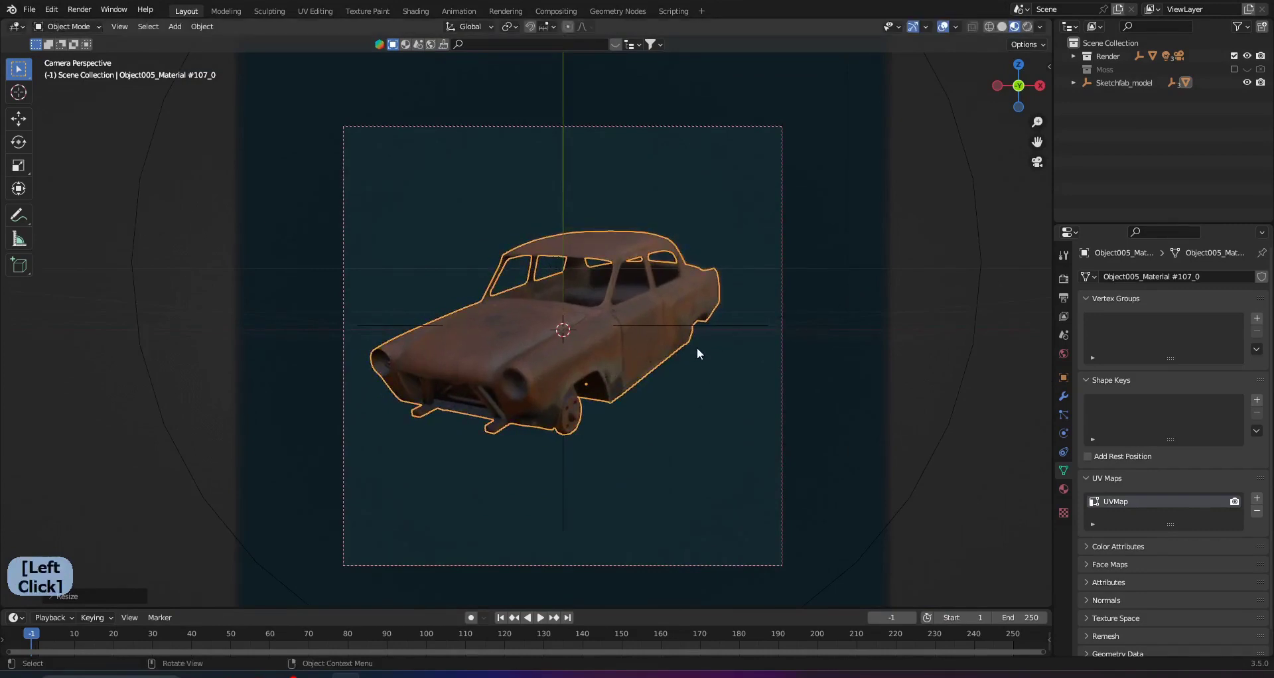
pyautogui.press('g')
pyautogui.click(768, 349)
pyautogui.click(961, 328)
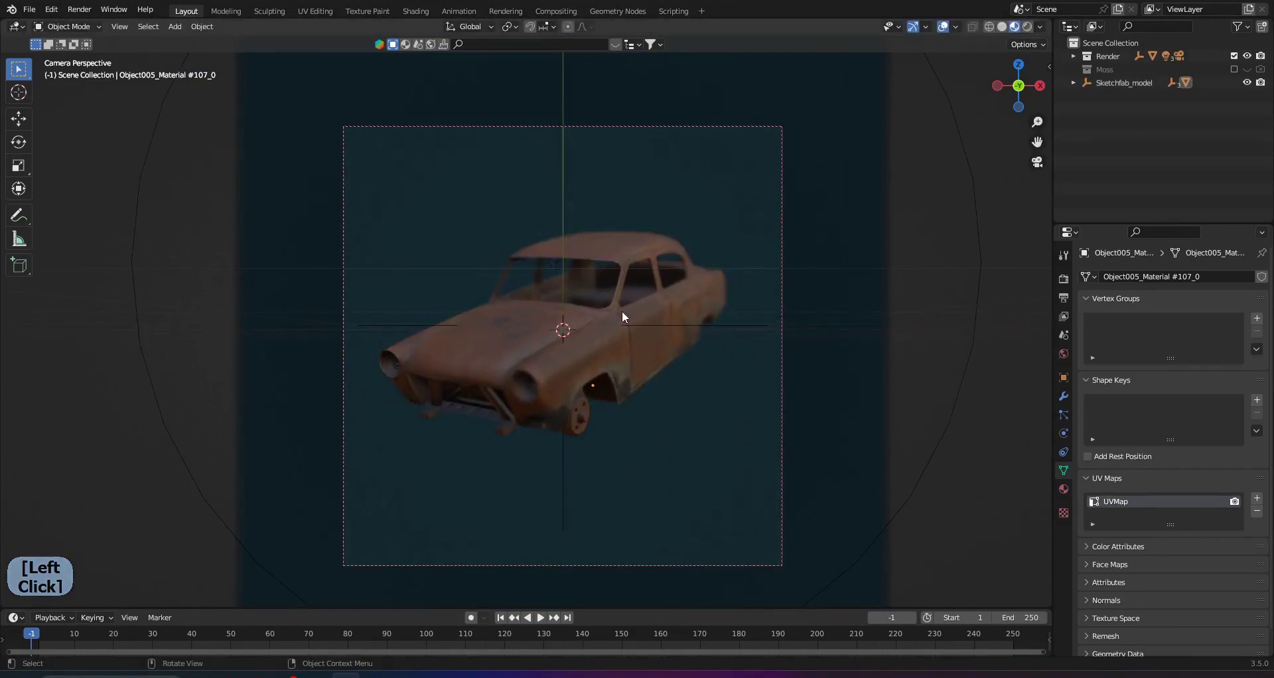
# Step: Orbit out of camera view and reselect the car
pyautogui.moveTo(483, 344); pyautogui.dragTo(615, 239, button='middle')
pyautogui.click(563, 357)
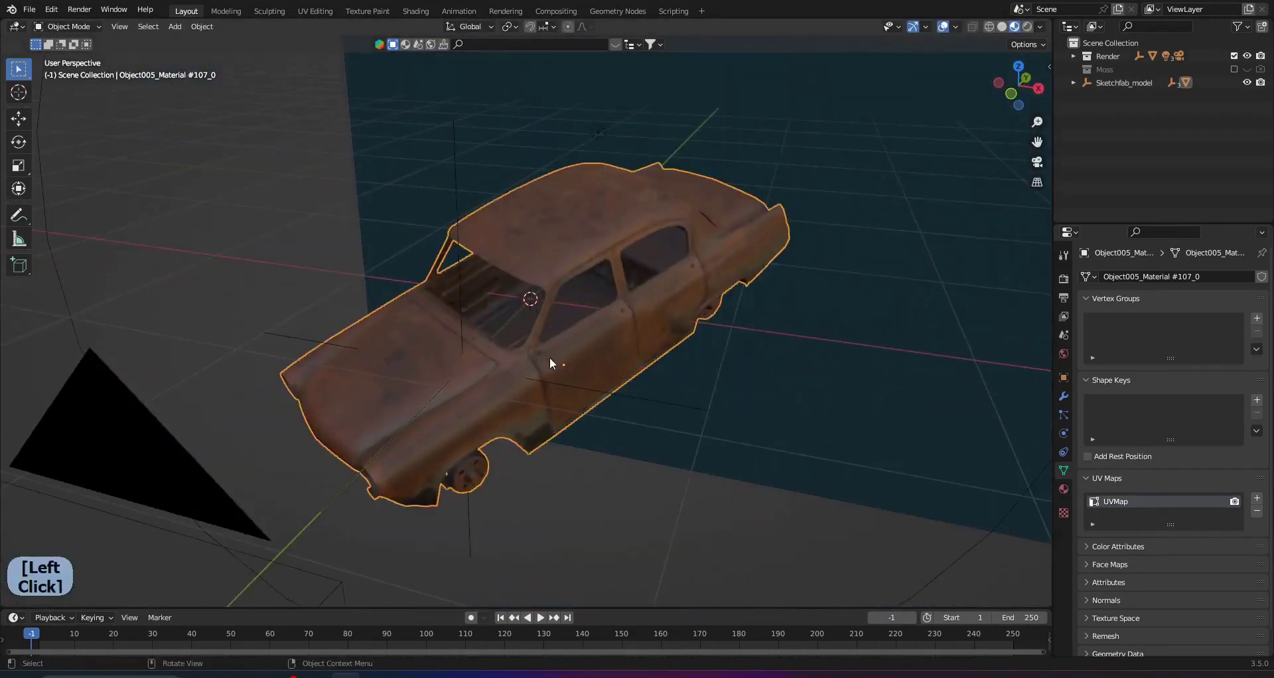
pyautogui.moveTo(562, 363)
pyautogui.mouseDown(button='middle')
pyautogui.moveTo(515, 377)
pyautogui.moveTo(752, 464)
pyautogui.moveTo(770, 458)
pyautogui.mouseUp(button='middle')
pyautogui.rightClick(541, 354)
# Step: Add a Geometry Nodes modifier to the car and assign the Mossify node group
pyautogui.click(1064, 397)
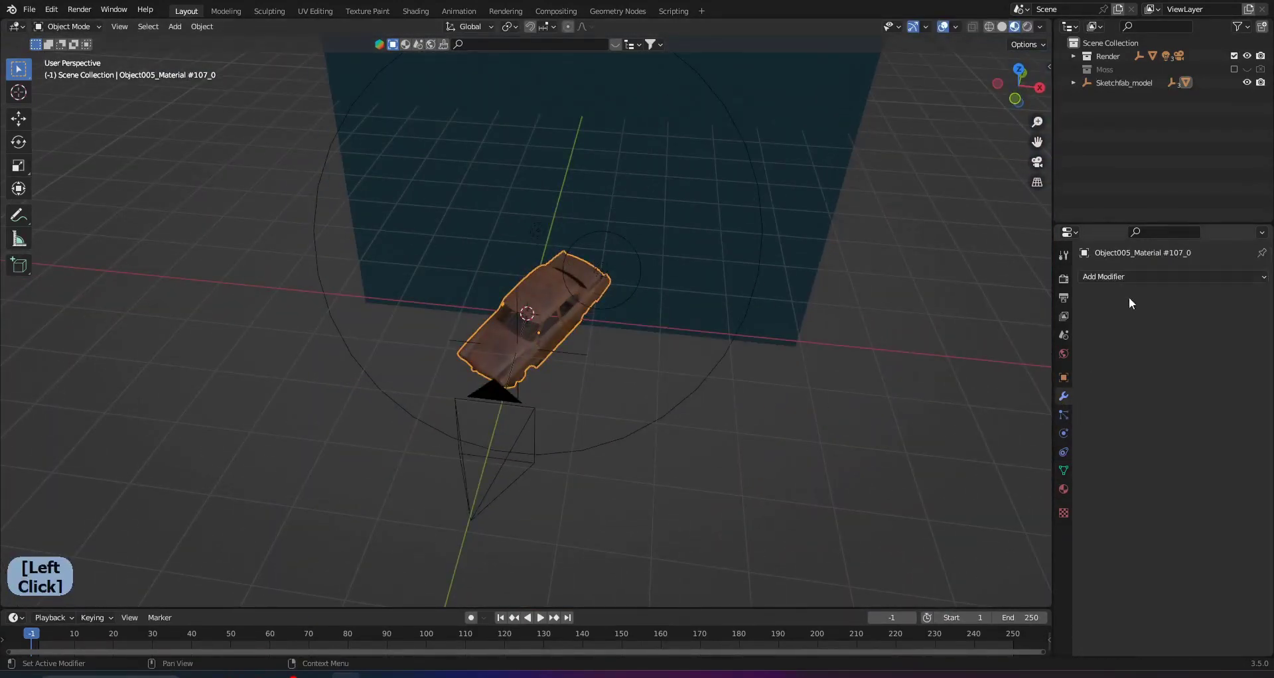
pyautogui.click(1160, 278)
pyautogui.press('g')
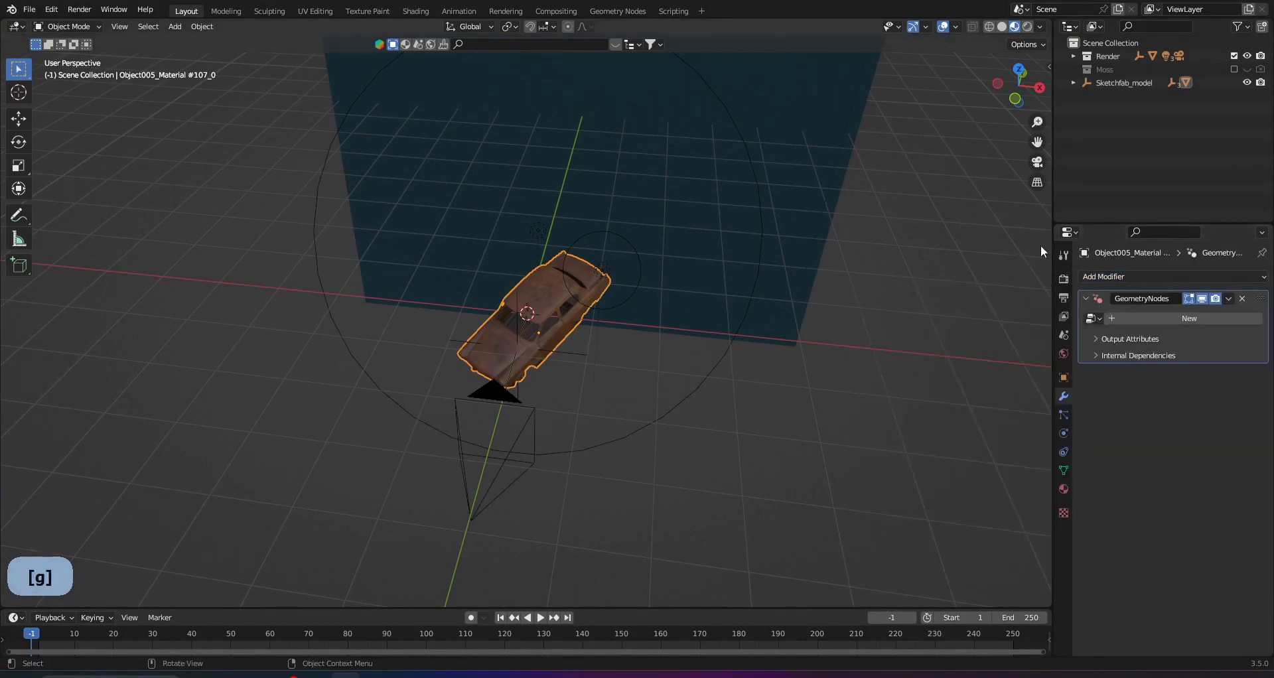
pyautogui.click(1092, 319)
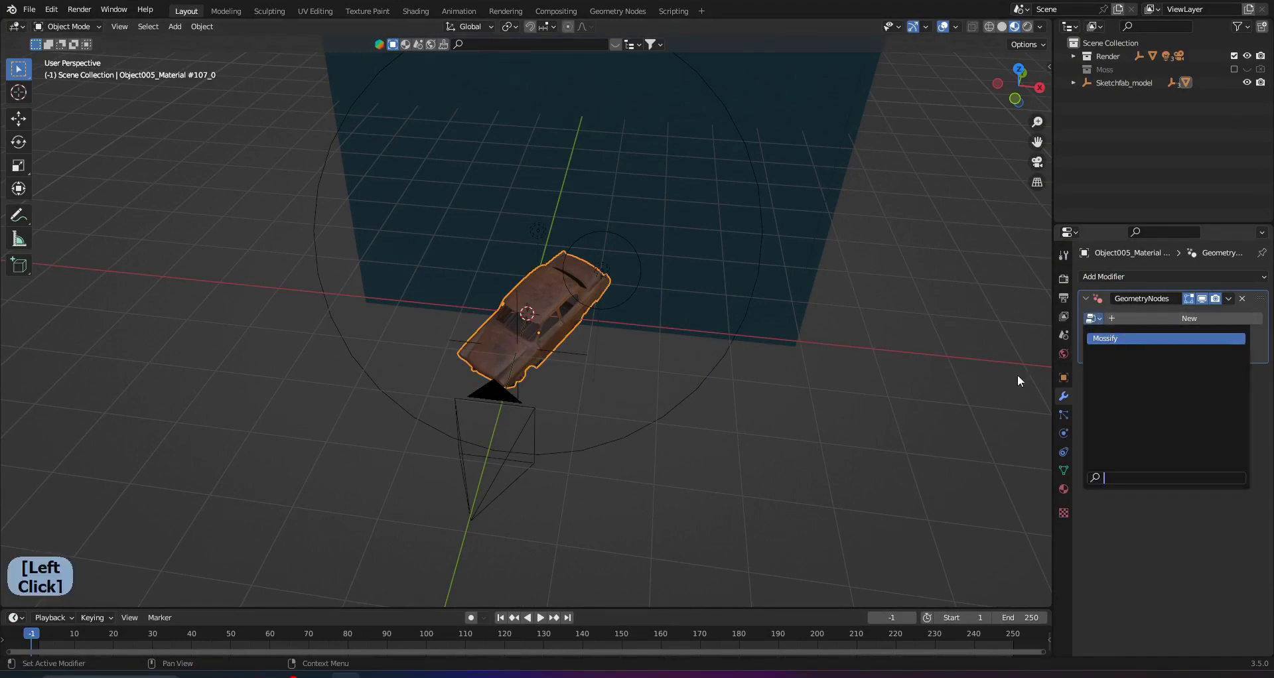
pyautogui.press('Return')
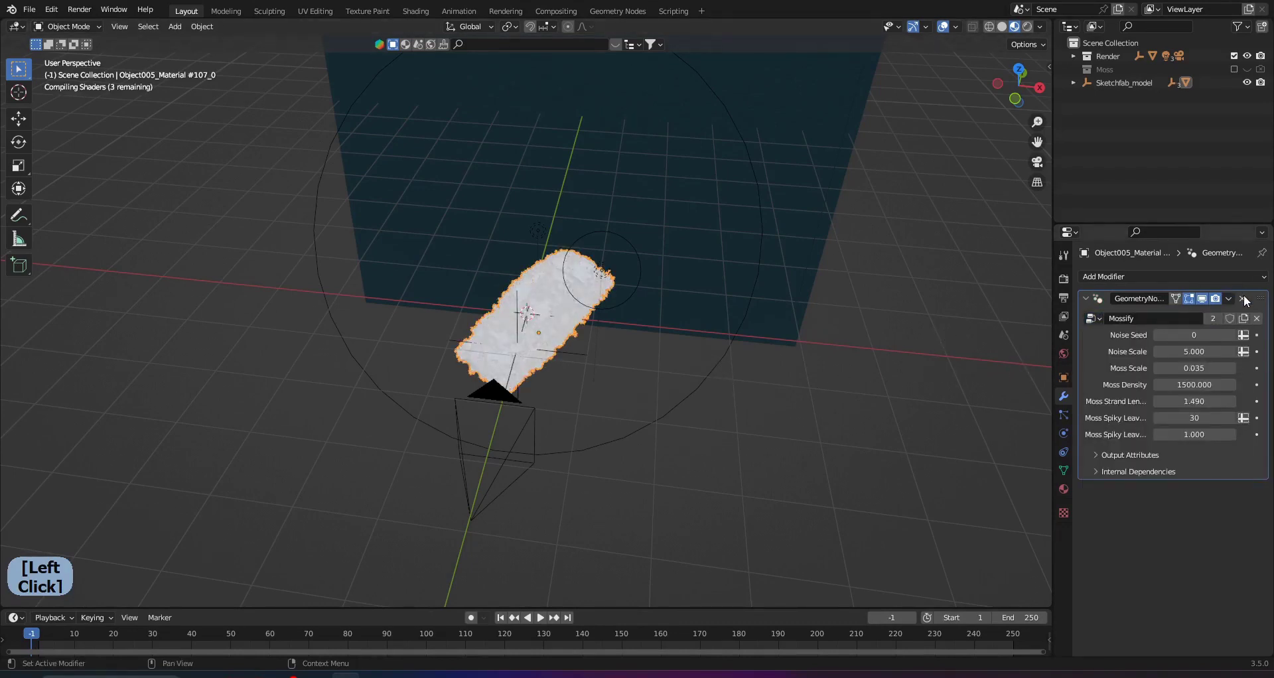
pyautogui.moveTo(1002, 316)
pyautogui.mouseDown(button='middle')
pyautogui.moveTo(554, 335)
pyautogui.moveTo(641, 349)
pyautogui.moveTo(544, 334)
pyautogui.mouseUp(button='middle')
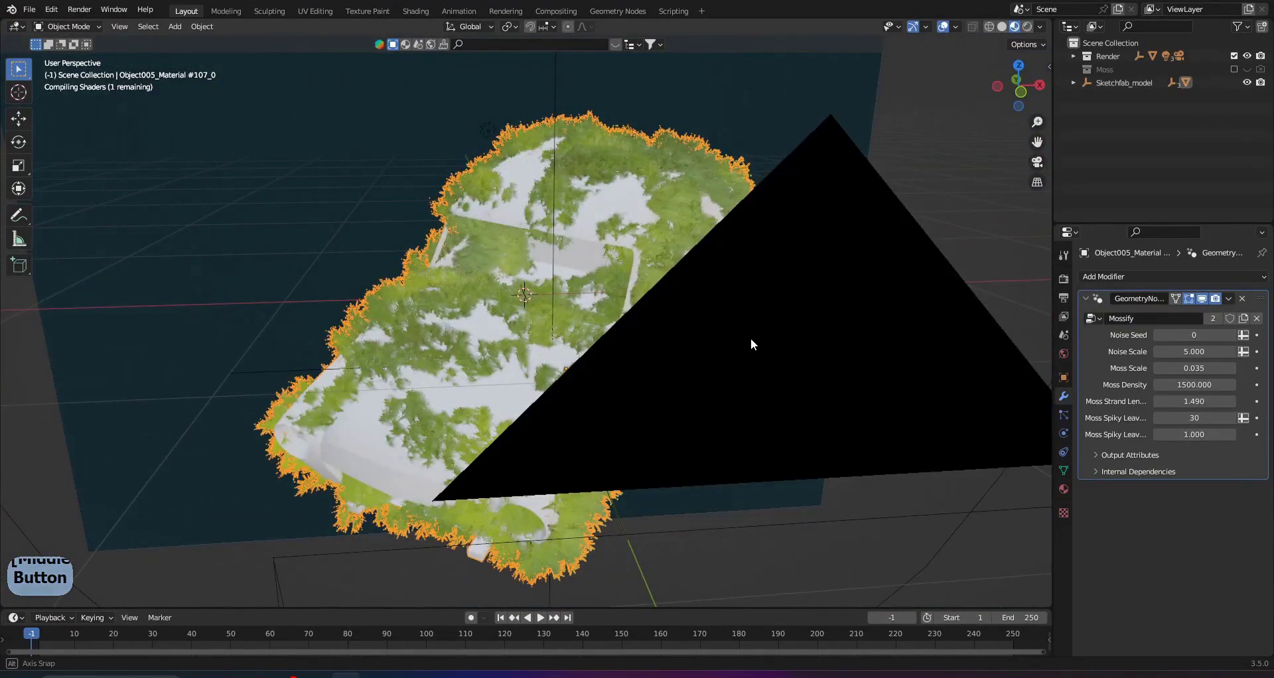
pyautogui.moveTo(750, 338); pyautogui.dragTo(620, 340, button='middle')
pyautogui.scroll(5, 655, 360)
pyautogui.scroll(-2, 655, 360)
pyautogui.scroll(-5, 667, 352)
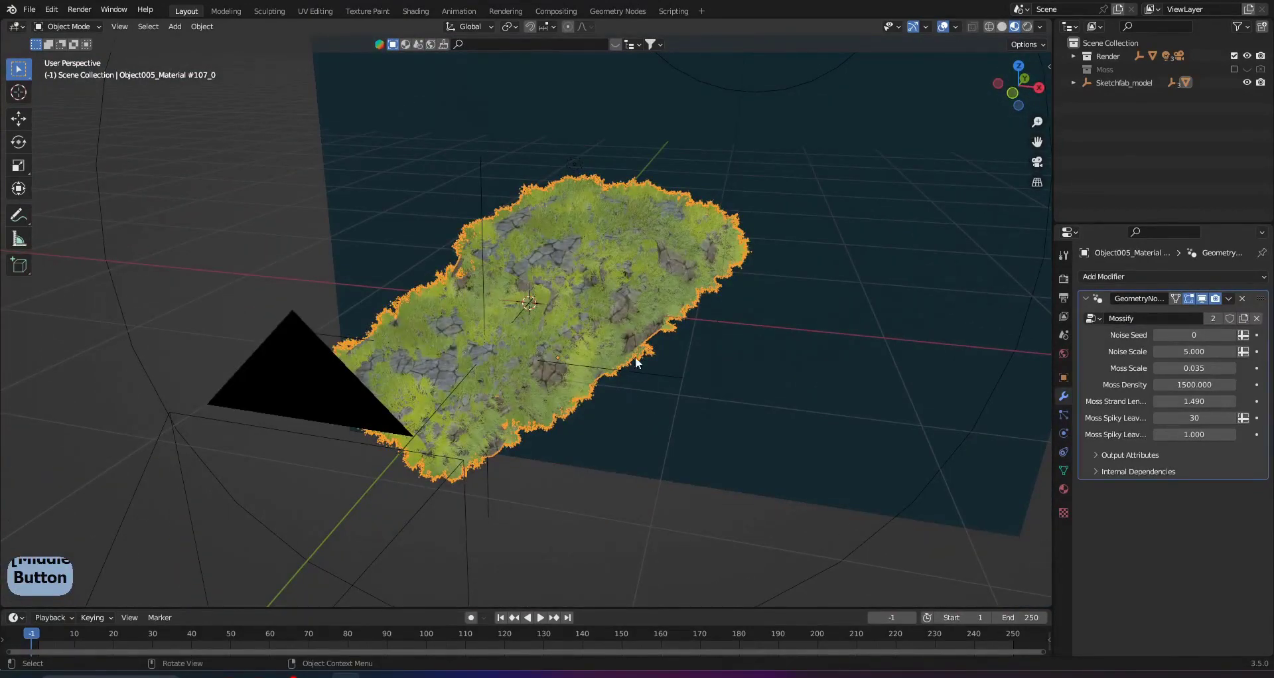
pyautogui.scroll(3, 592, 363)
pyautogui.scroll(2, 450, 412)
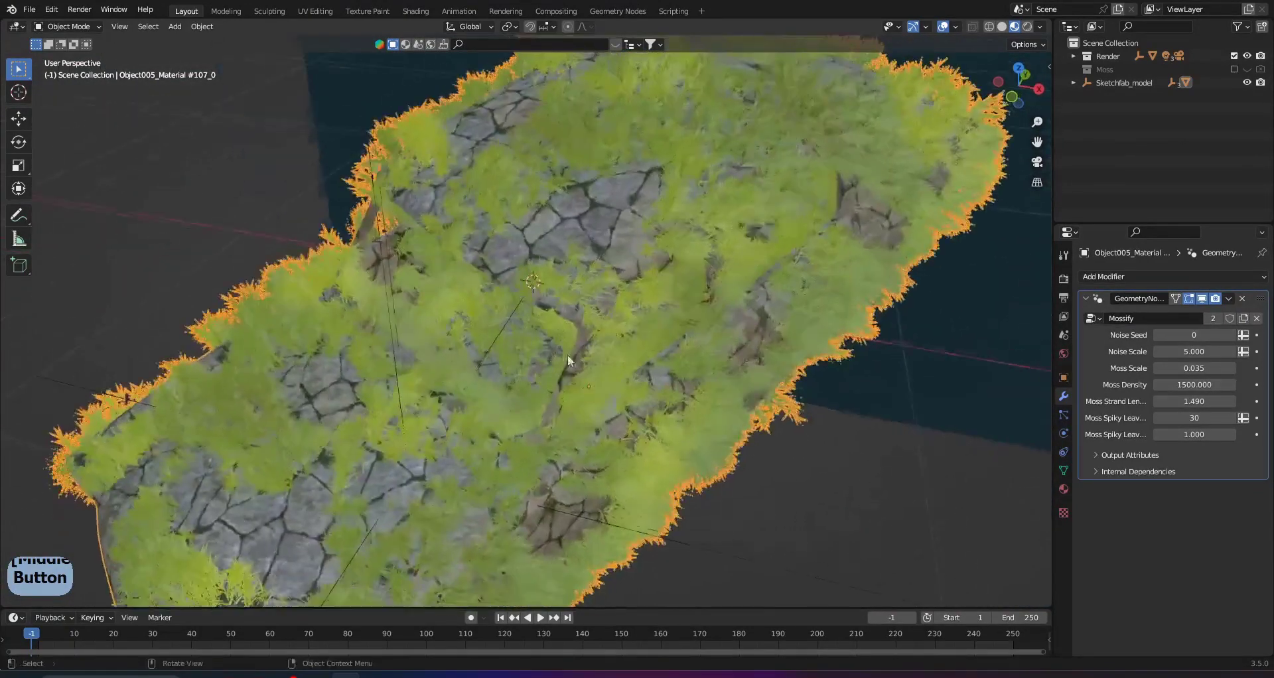
pyautogui.scroll(2, 609, 326)
pyautogui.scroll(3, 672, 311)
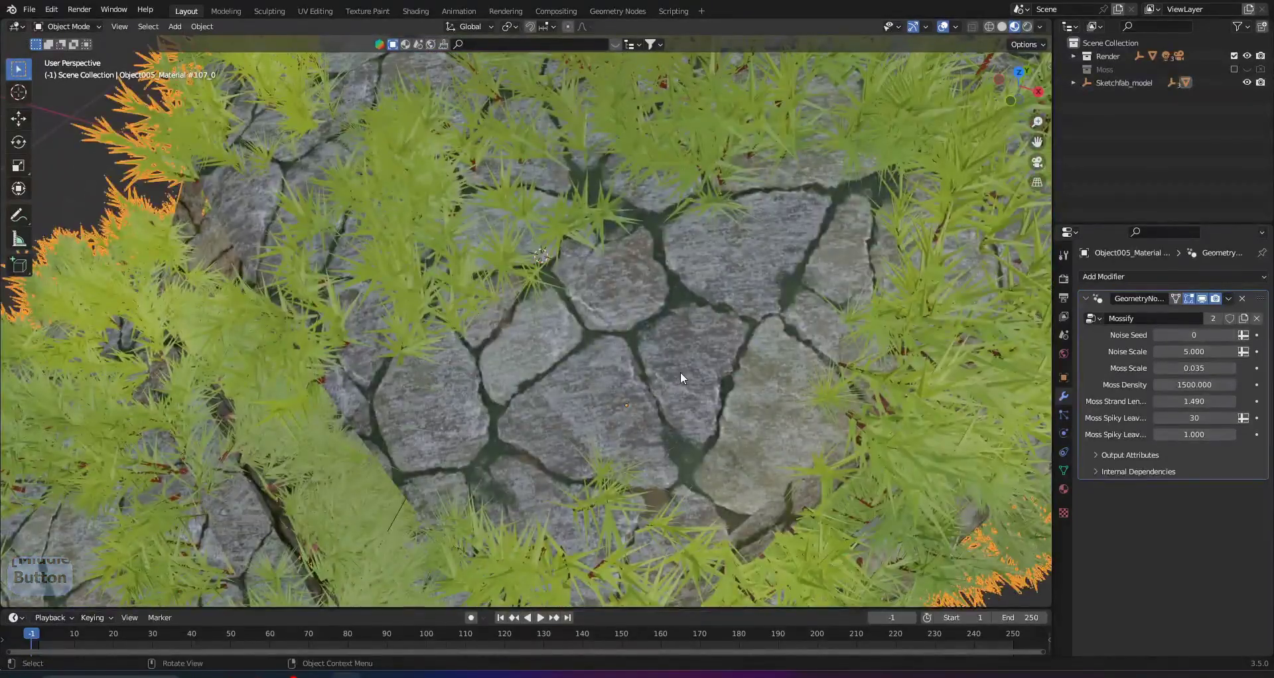
pyautogui.scroll(-5, 616, 361)
pyautogui.moveTo(588, 337)
pyautogui.mouseDown(button='middle')
pyautogui.moveTo(571, 357)
pyautogui.moveTo(550, 323)
pyautogui.moveTo(601, 340)
pyautogui.mouseUp(button='middle')
pyautogui.scroll(2, 559, 360)
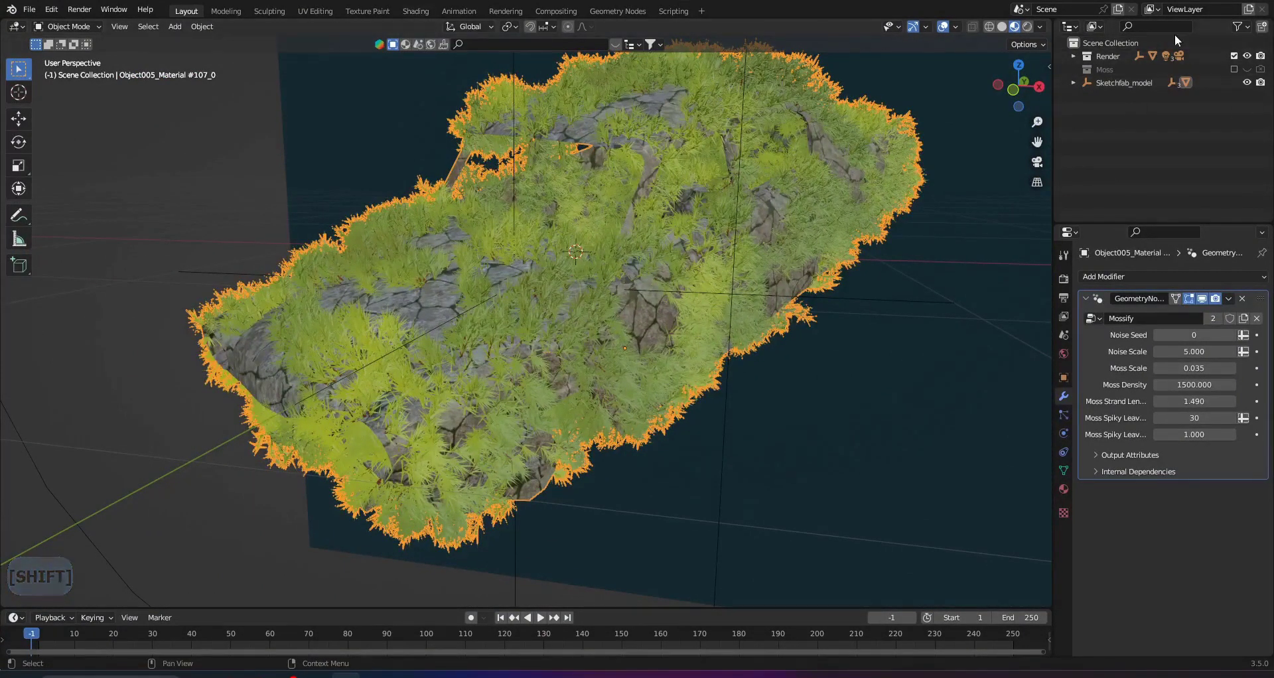
# Step: Show the Moss collection in Solid shading and check Suzanne's UVMap name
pyautogui.click(1003, 27)
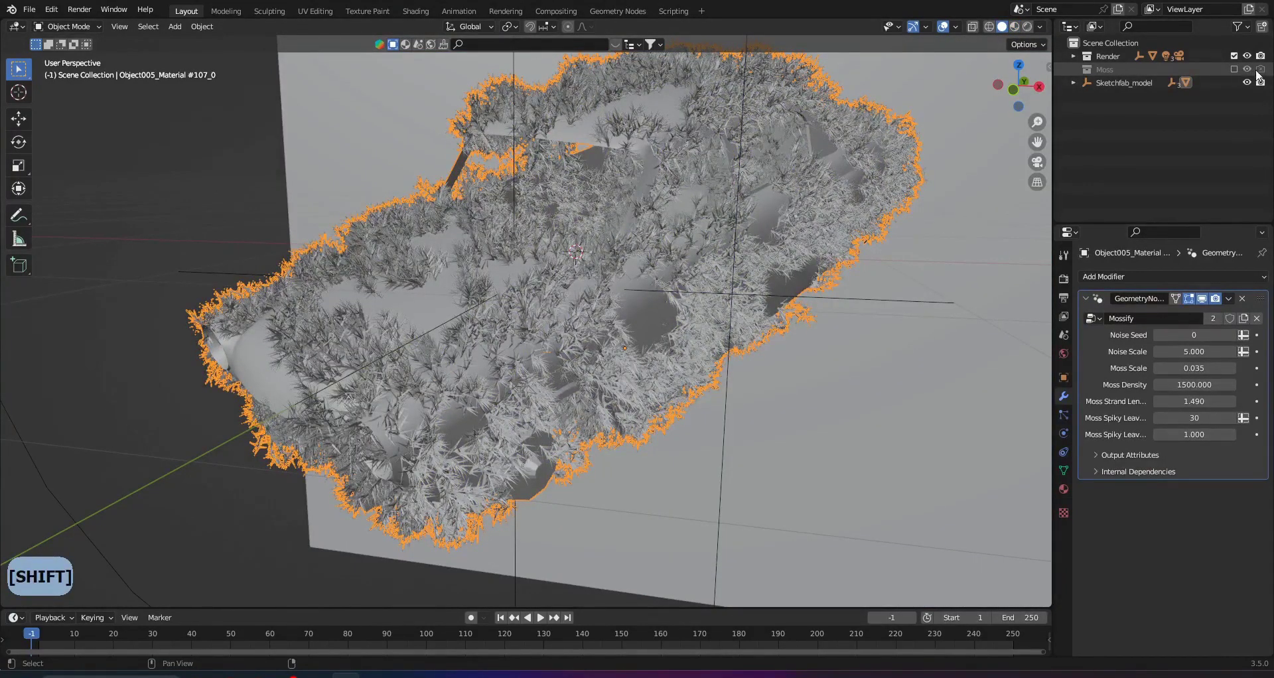
pyautogui.click(1234, 69)
pyautogui.moveTo(512, 329)
pyautogui.mouseDown(button='middle')
pyautogui.moveTo(592, 302)
pyautogui.moveTo(887, 400)
pyautogui.mouseUp(button='middle')
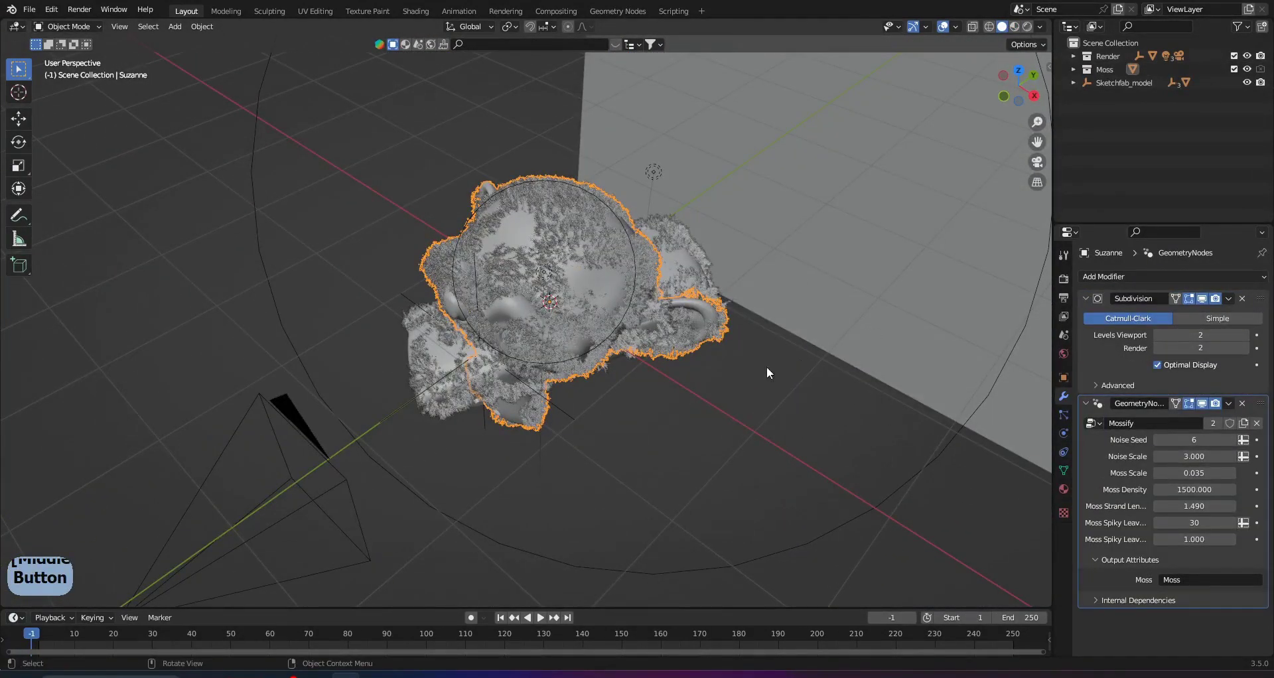
pyautogui.click(1063, 470)
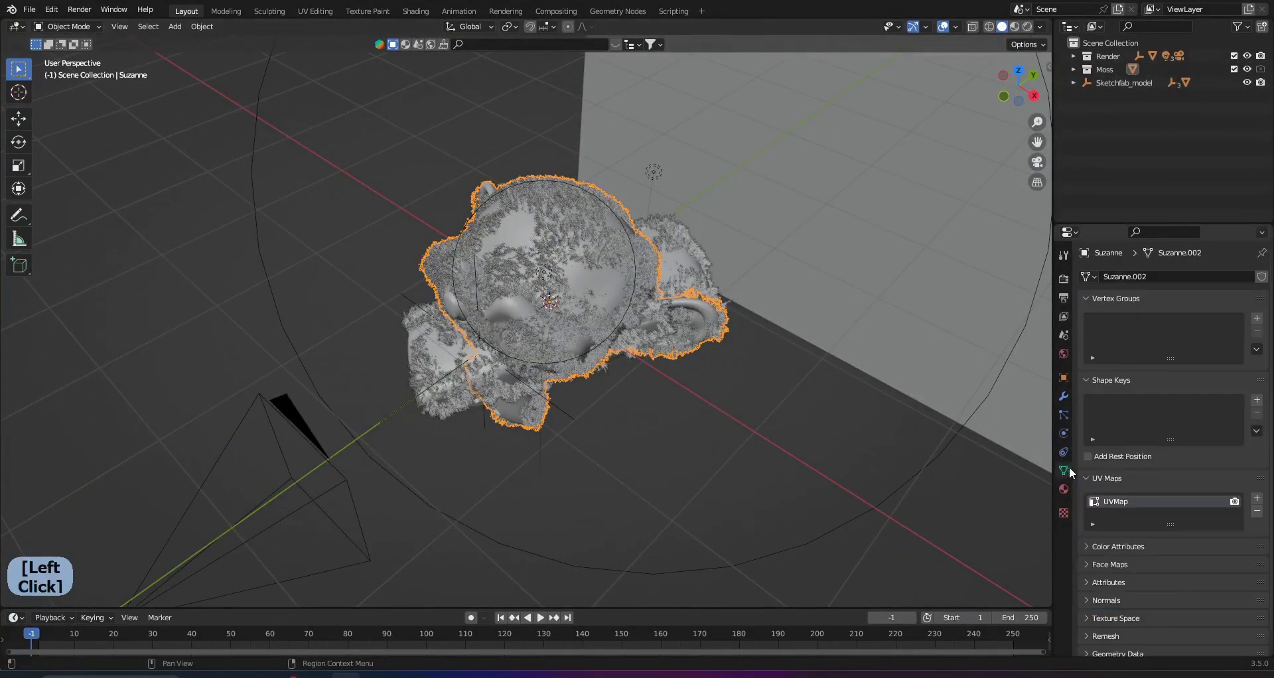
pyautogui.doubleClick(1121, 502)
pyautogui.hotkey('ctrl', 'a')
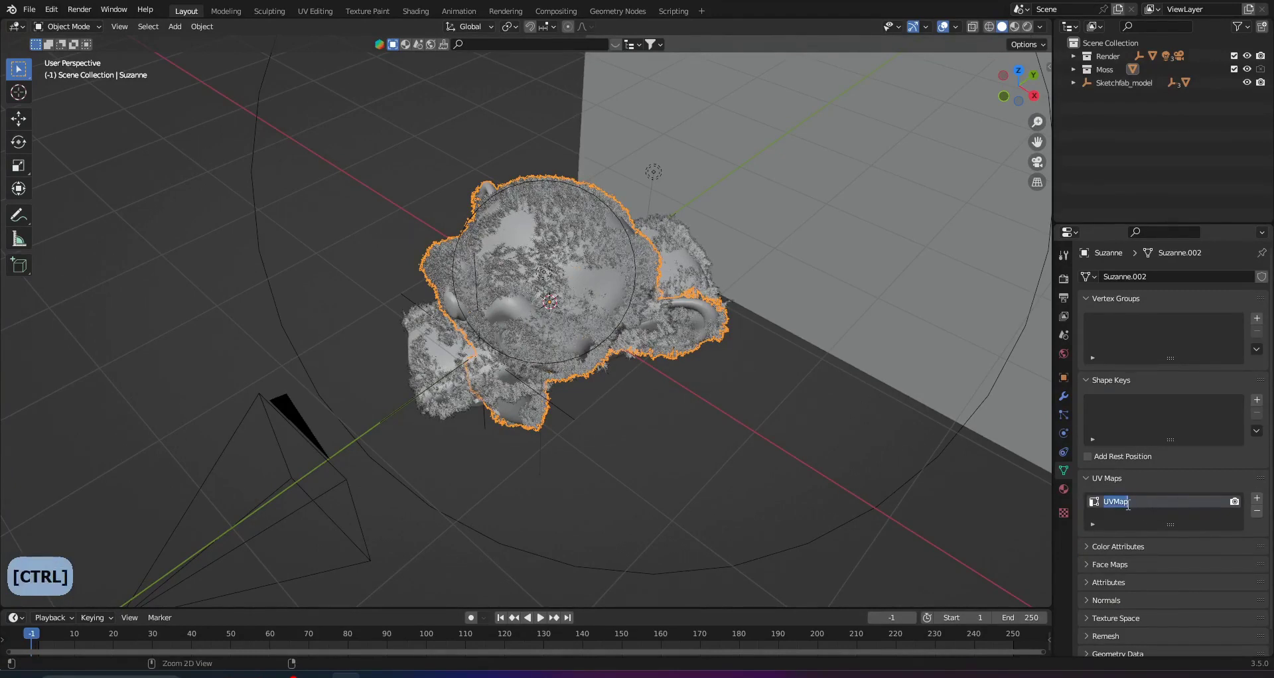
pyautogui.click(1133, 514)
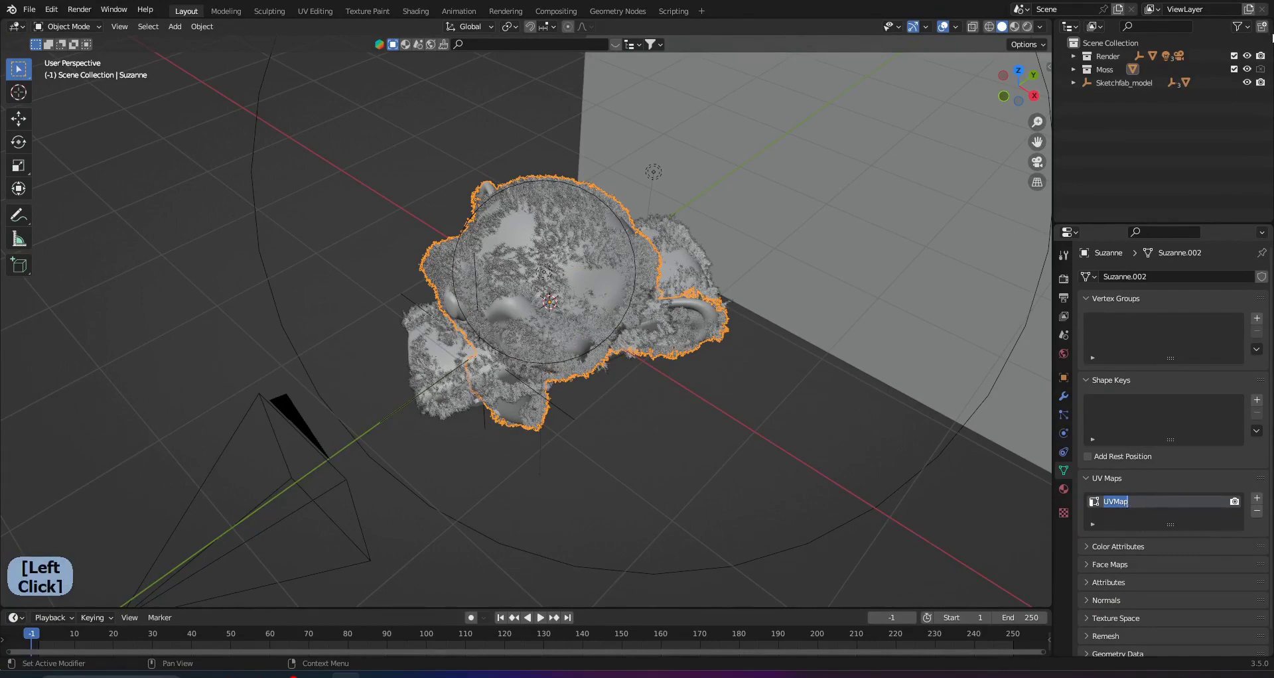
# Step: Exclude Moss, confirm the island's UV map is UVMap, and view it in Material Preview
pyautogui.keyDown('shift'); pyautogui.click(1249, 71); pyautogui.keyUp('shift')
pyautogui.click(1235, 69)
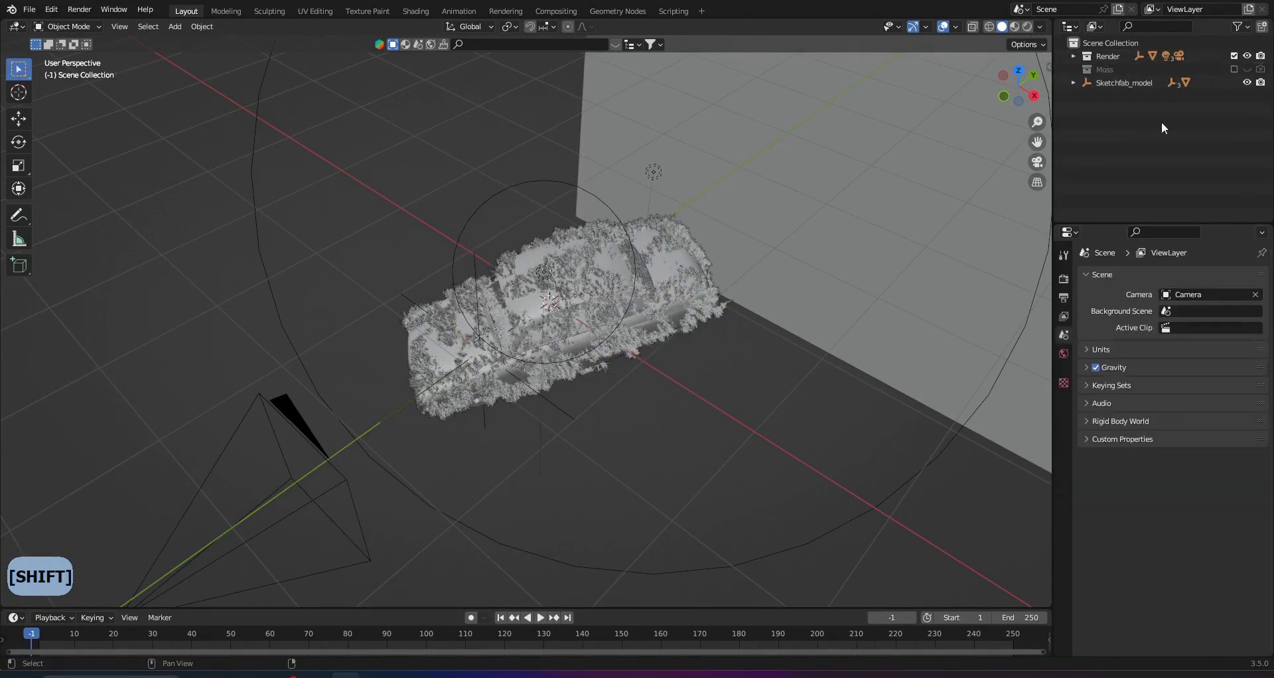
pyautogui.moveTo(1045, 192)
pyautogui.mouseDown(button='middle')
pyautogui.moveTo(680, 320)
pyautogui.moveTo(589, 408)
pyautogui.mouseUp(button='middle')
pyautogui.click(590, 408)
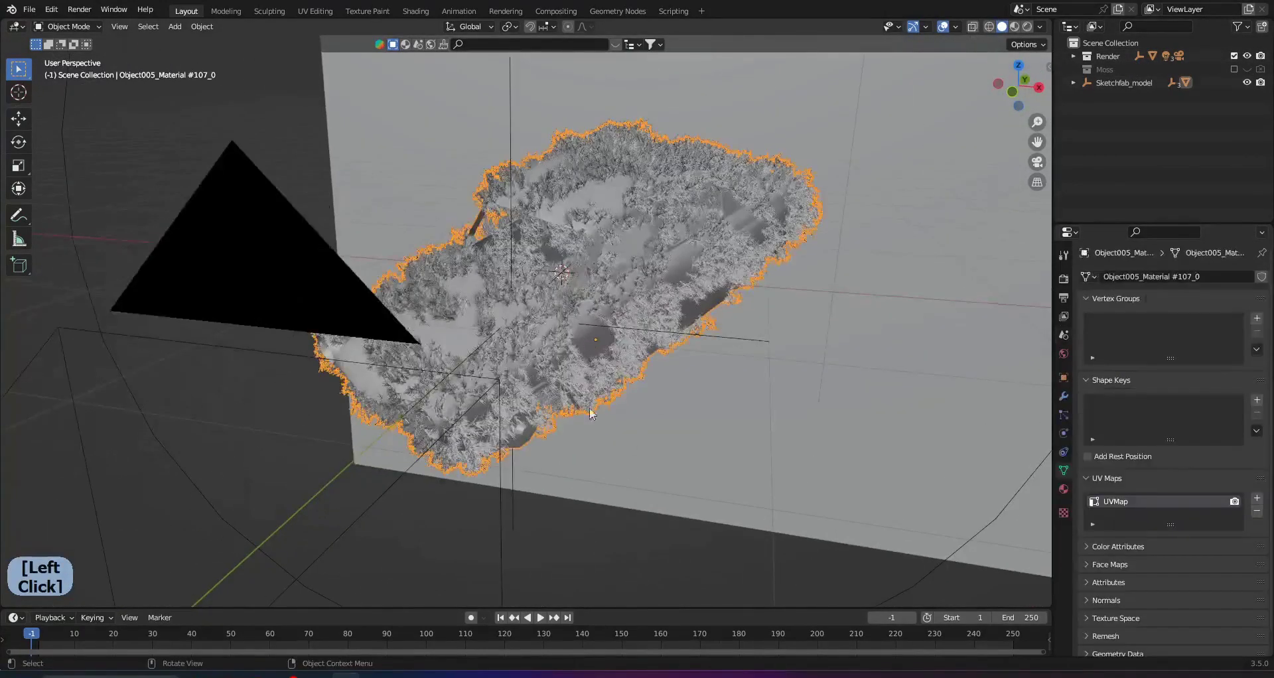
pyautogui.doubleClick(1130, 503)
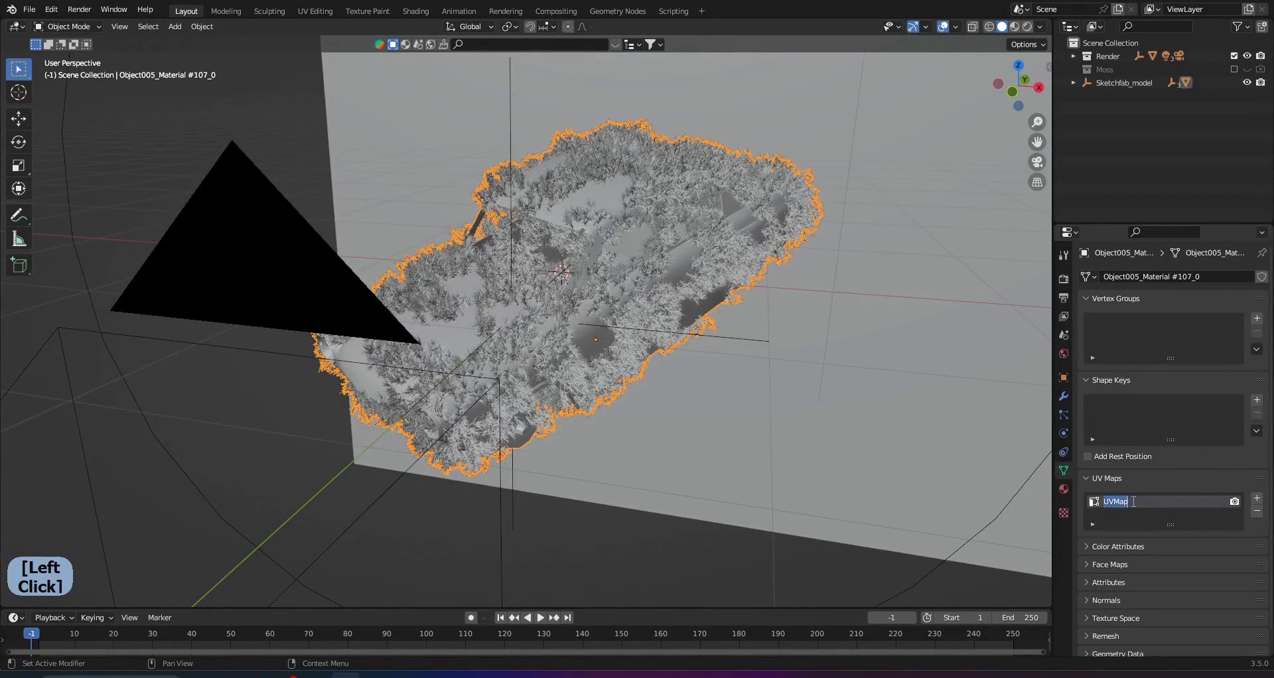
pyautogui.click(615, 474)
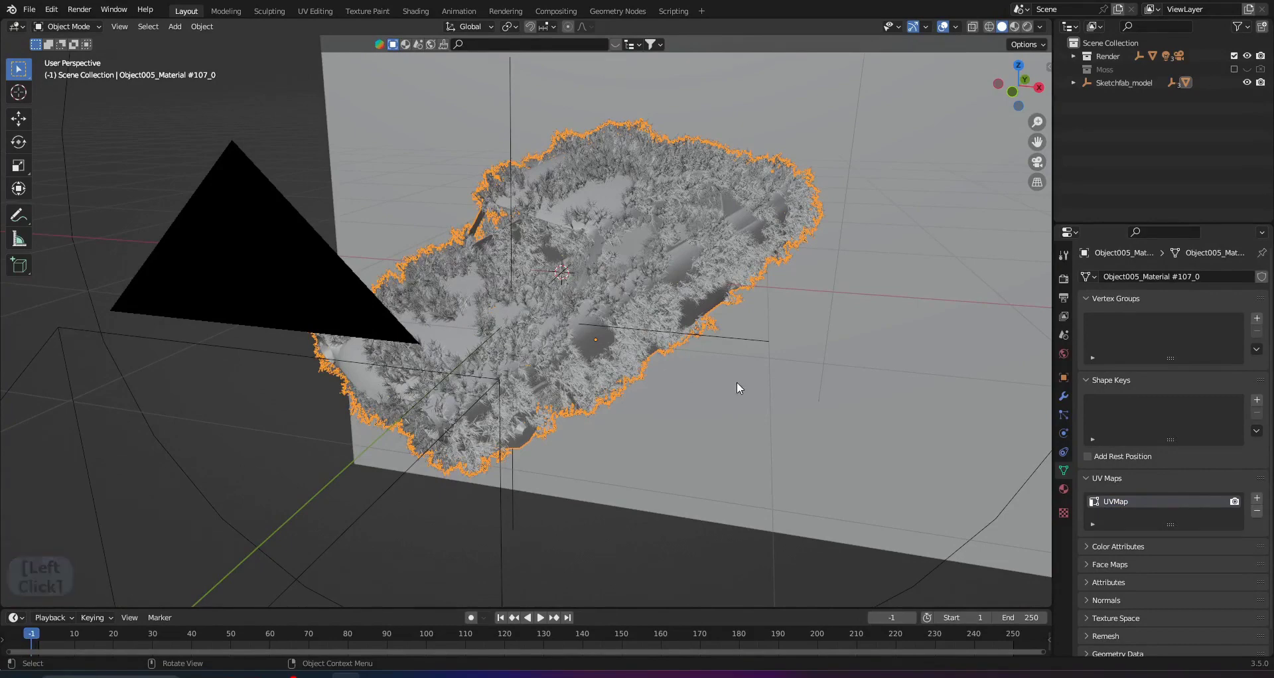
pyautogui.moveTo(674, 368)
pyautogui.mouseDown(button='middle')
pyautogui.moveTo(631, 288)
pyautogui.moveTo(691, 217)
pyautogui.mouseUp(button='middle')
pyautogui.click(1014, 27)
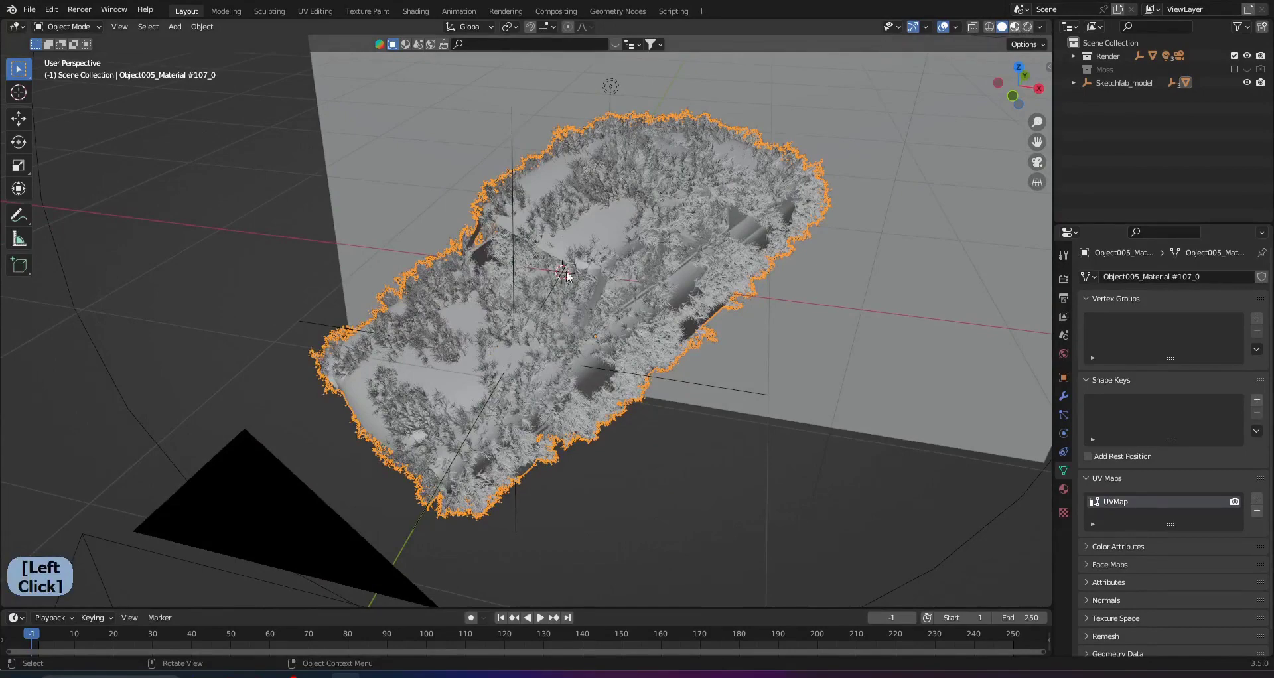
pyautogui.scroll(6, 600, 239)
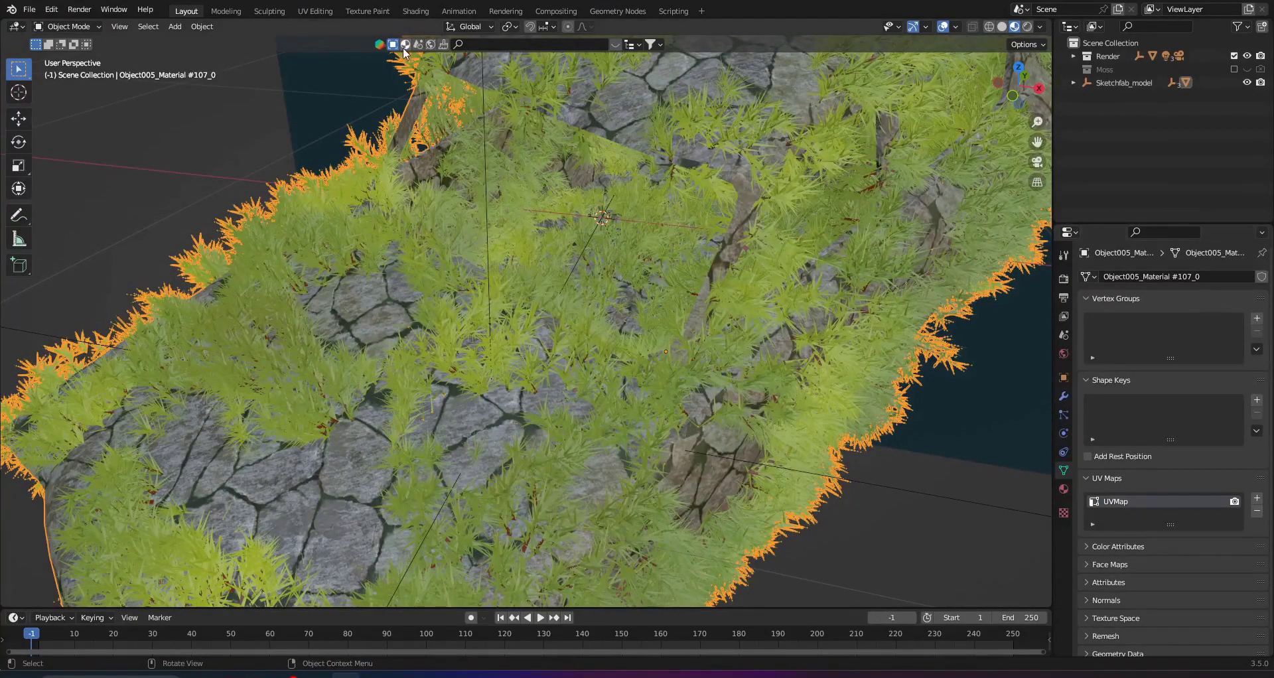
# Step: Switch to the Shading workspace and display the Ground material's node tree
pyautogui.click(419, 11)
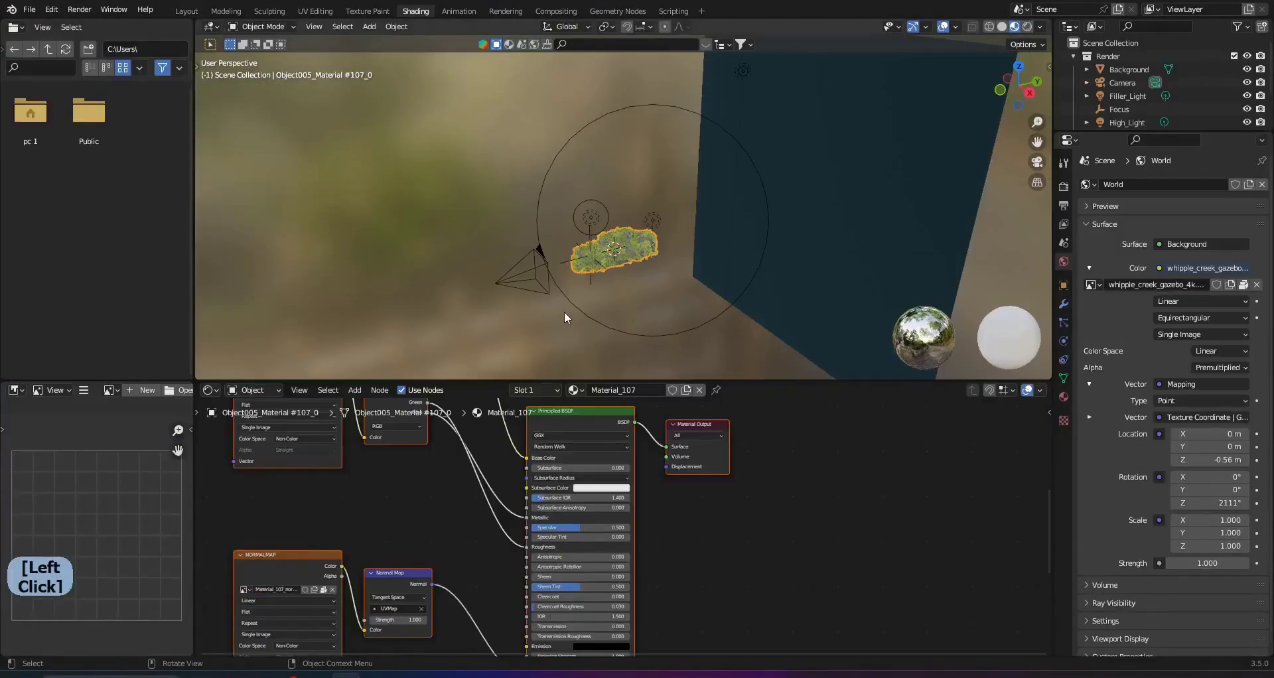
pyautogui.moveTo(569, 308); pyautogui.dragTo(636, 282, button='middle')
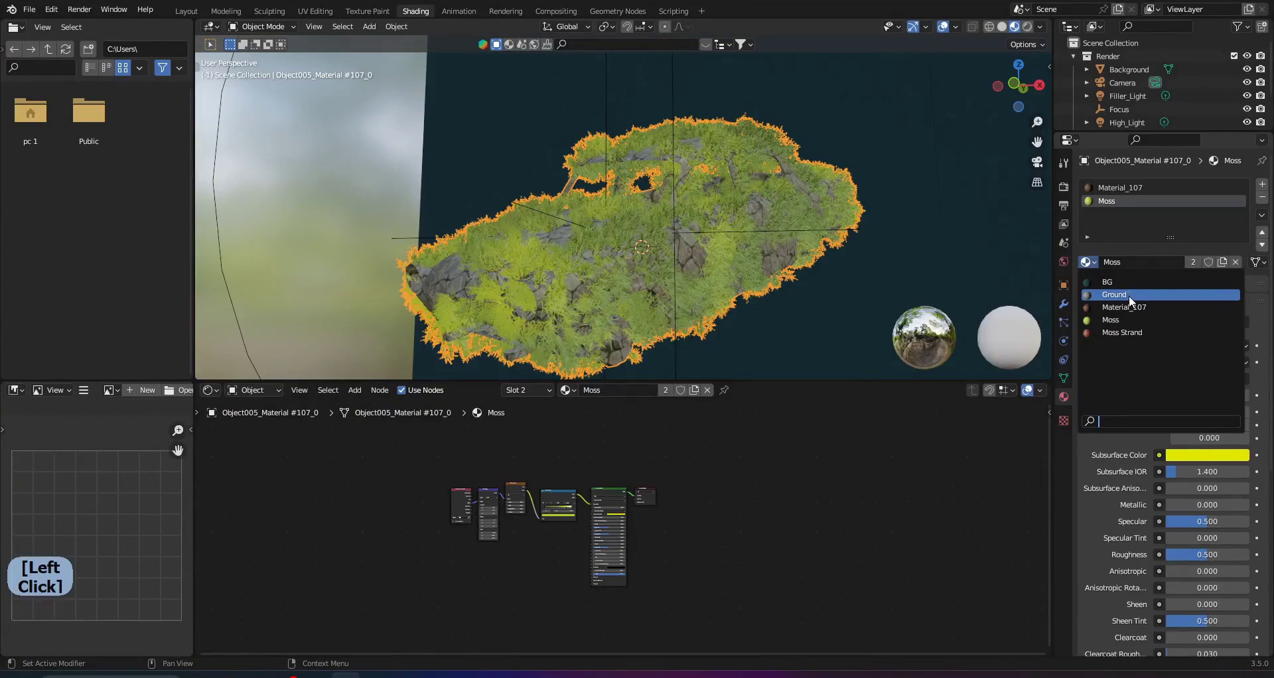
pyautogui.press('Return')
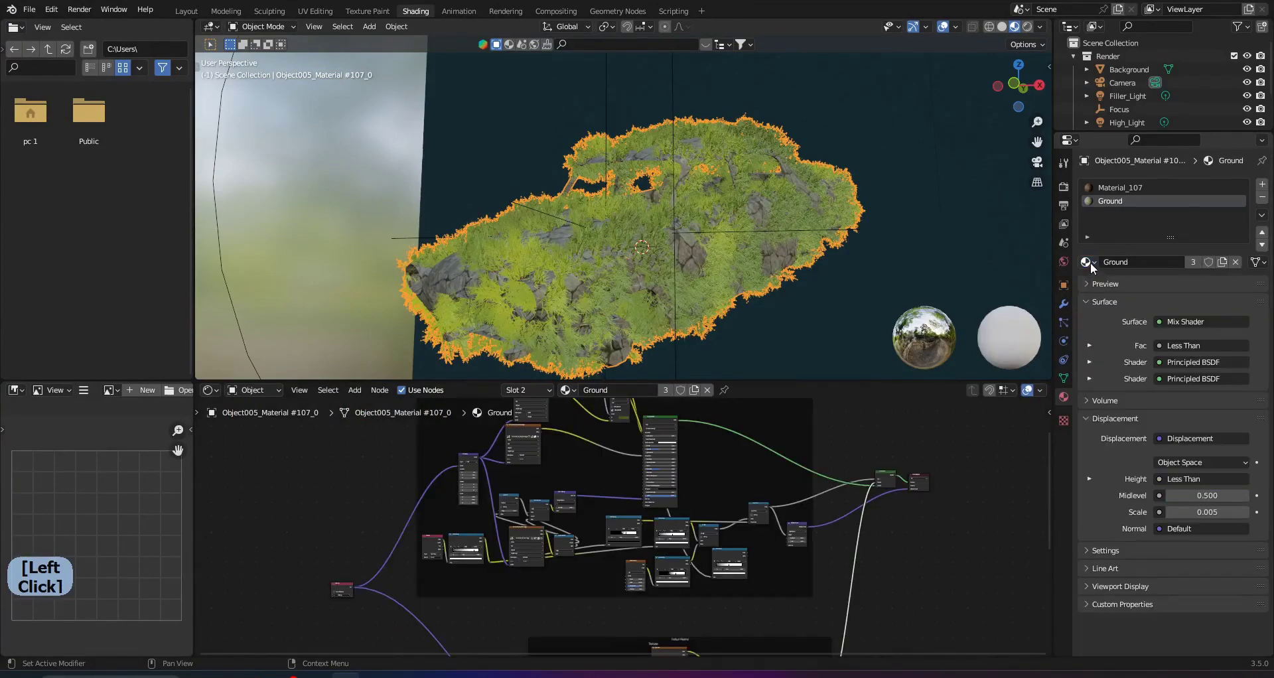
pyautogui.click(1089, 262)
pyautogui.scroll(-2, 787, 587)
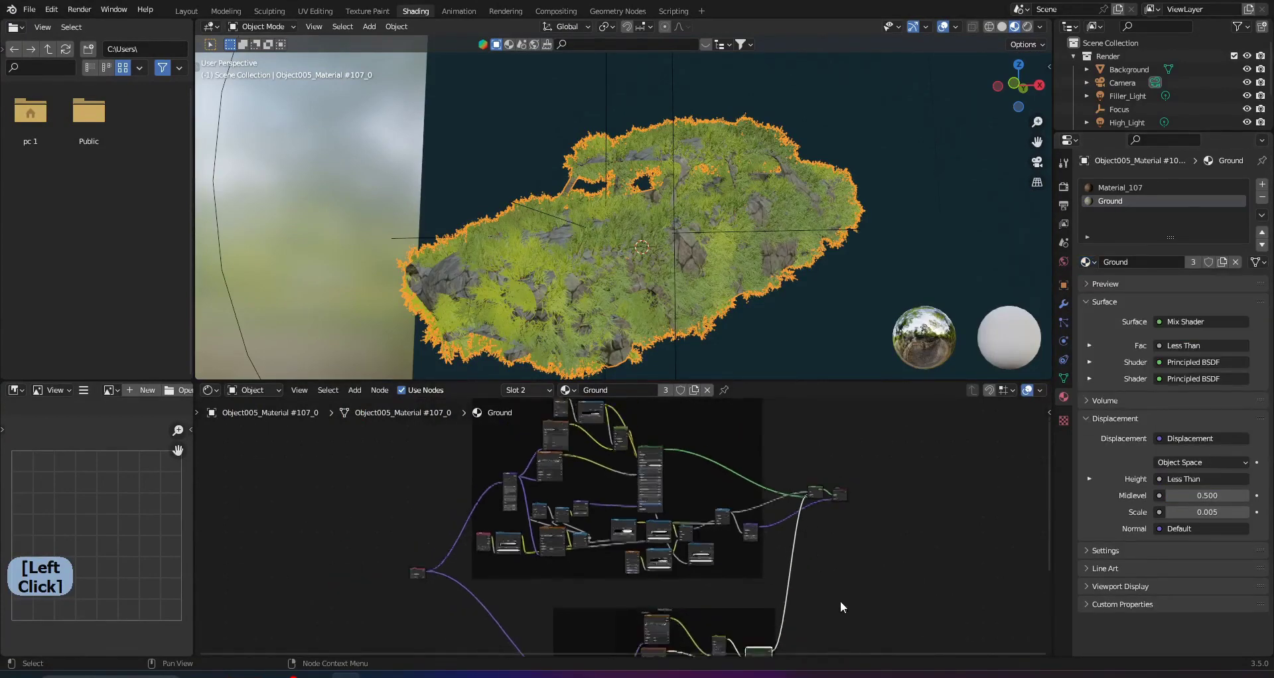
pyautogui.moveTo(839, 600)
pyautogui.mouseDown(button='middle')
pyautogui.moveTo(775, 557)
pyautogui.moveTo(742, 475)
pyautogui.mouseUp(button='middle')
# Step: Move the Ground material's upper node frame slightly lower, then bring up Material_107
pyautogui.scroll(1, 741, 475)
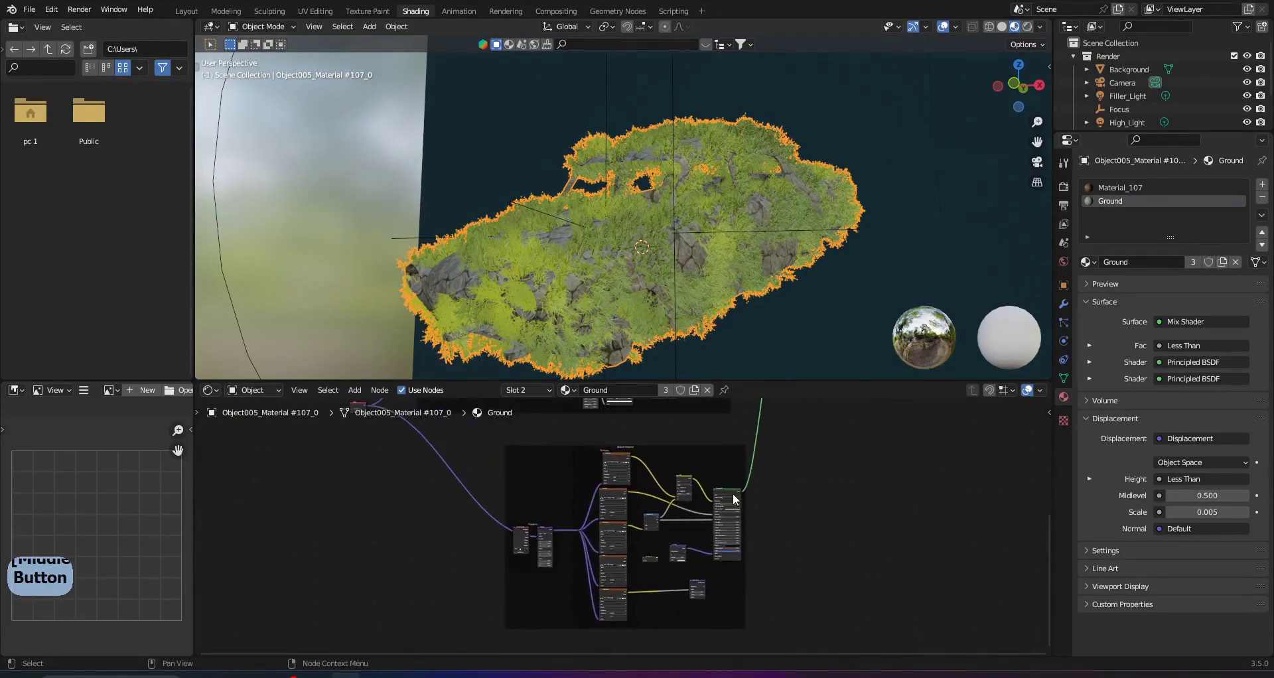
pyautogui.scroll(3, 626, 545)
pyautogui.scroll(-3, 626, 545)
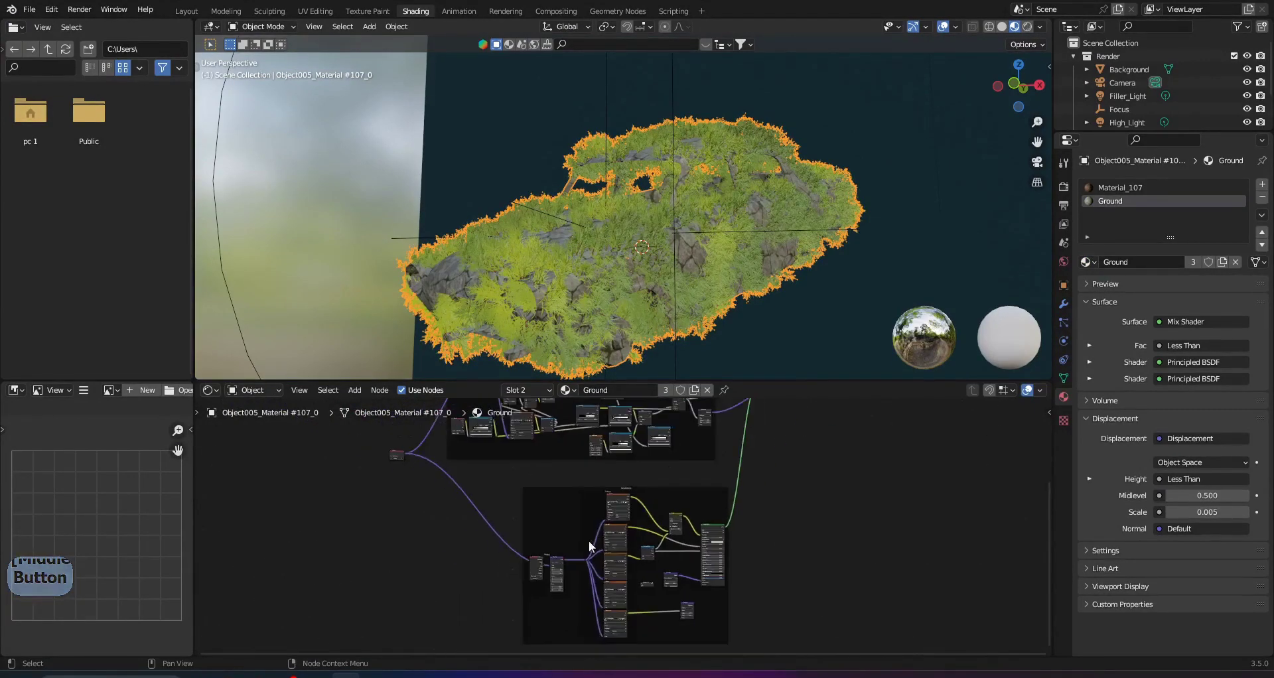
pyautogui.moveTo(597, 438); pyautogui.dragTo(558, 484)
pyautogui.click(745, 578)
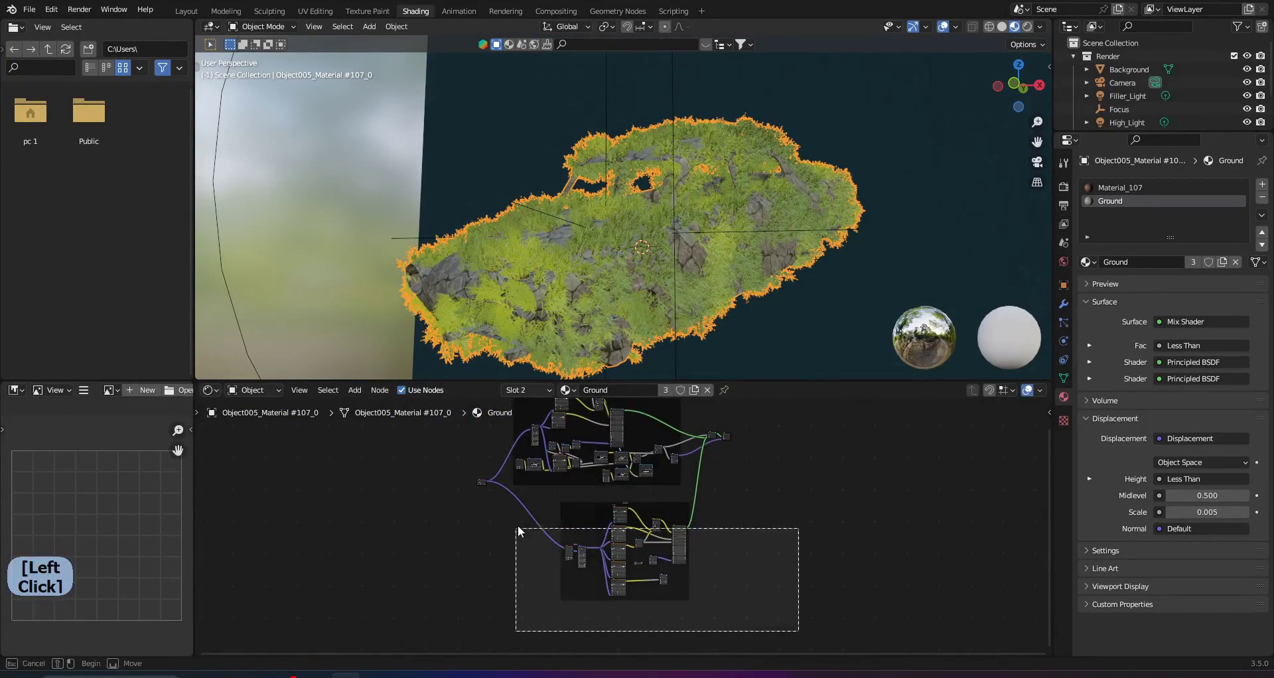
pyautogui.moveTo(800, 638); pyautogui.dragTo(517, 520)
pyautogui.click(782, 578)
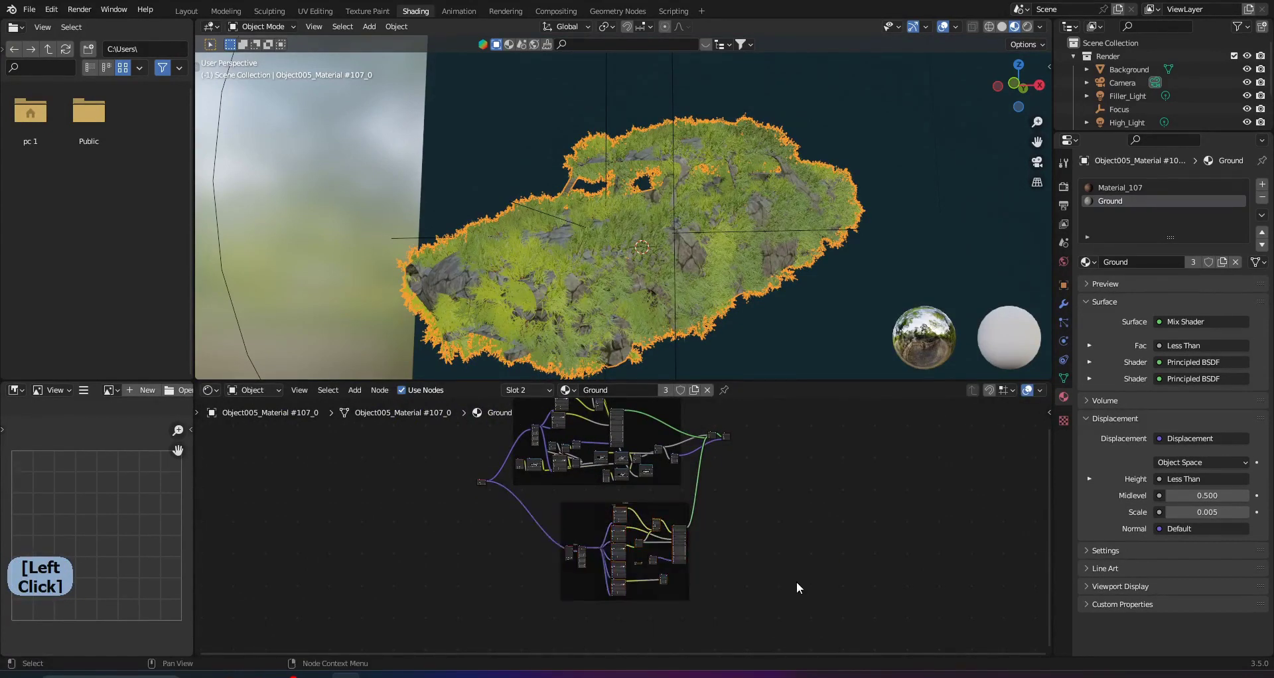
pyautogui.click(1129, 187)
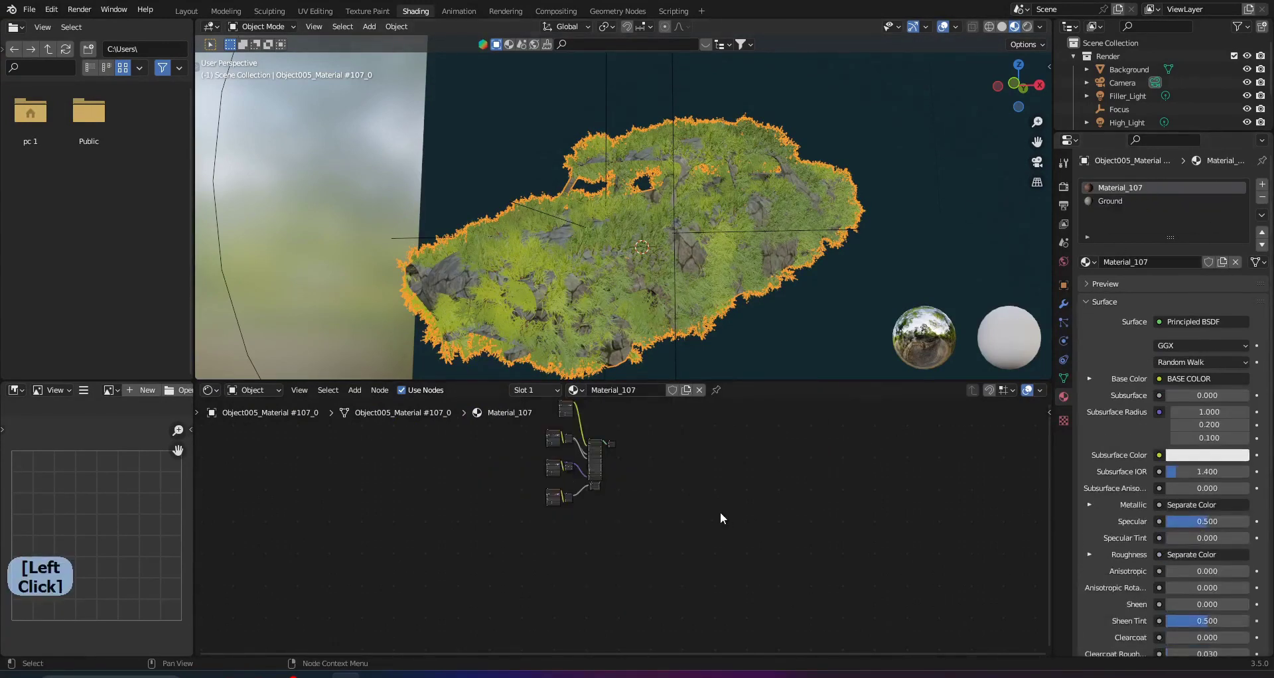
# Step: Box-select all of Material_107's texture and shader nodes for copying
pyautogui.moveTo(719, 512); pyautogui.dragTo(693, 507, button='middle')
pyautogui.scroll(3, 542, 530)
pyautogui.moveTo(504, 472); pyautogui.dragTo(770, 638)
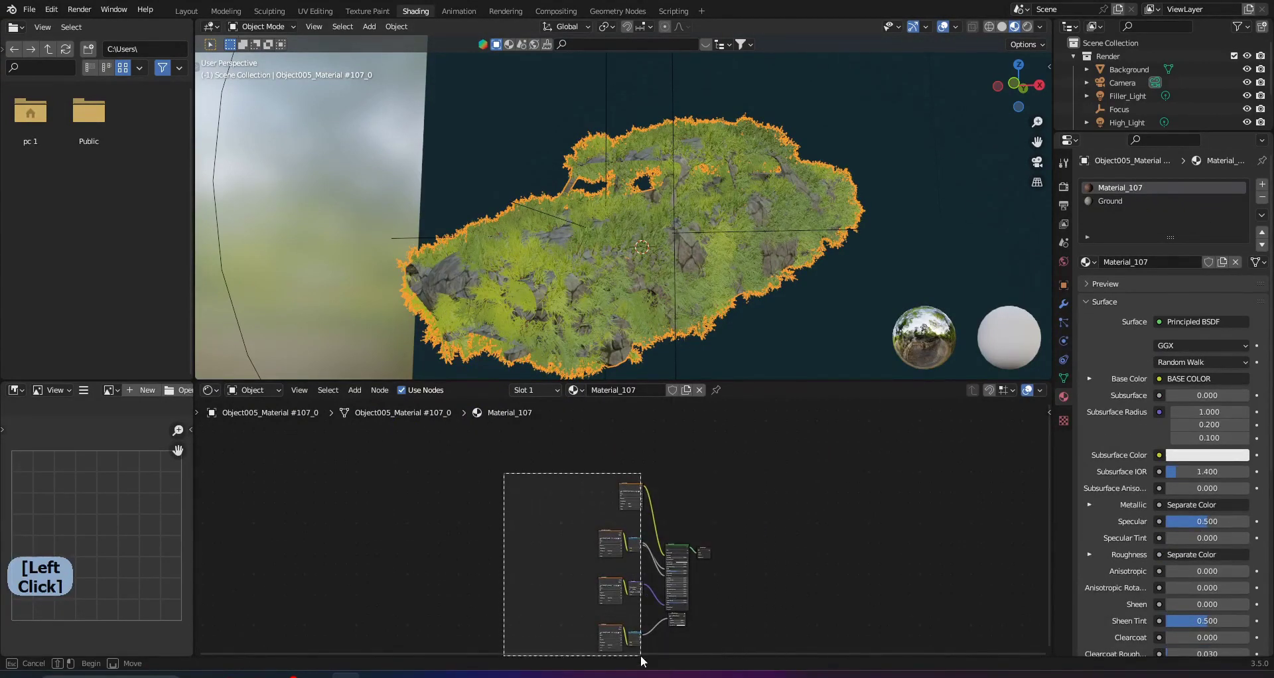
pyautogui.moveTo(770, 640)
pyautogui.keyDown('ctrl'); pyautogui.mouseDown(button='middle')
pyautogui.moveTo(721, 483)
pyautogui.moveTo(710, 526)
pyautogui.moveTo(671, 491)
pyautogui.mouseUp(button='middle'); pyautogui.keyUp('ctrl')
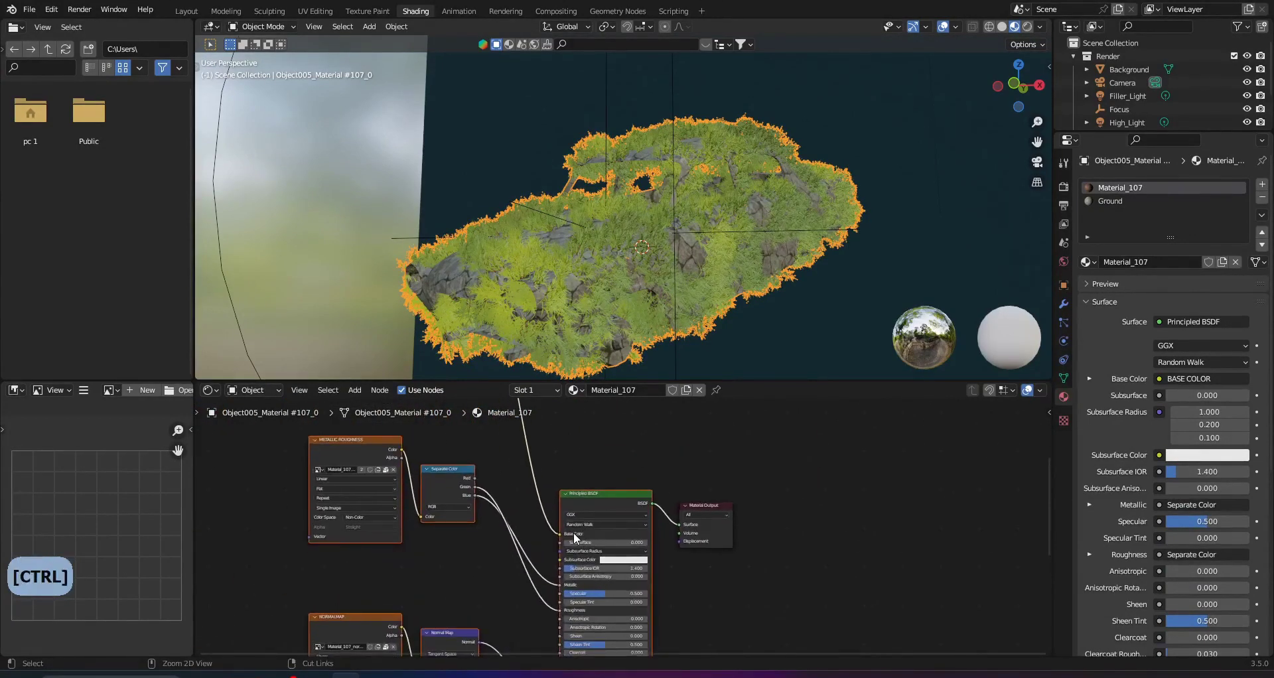
# Step: In the Ground material, delete the lower frame's nodes and paste Material_107's nodes
pyautogui.click(1124, 199)
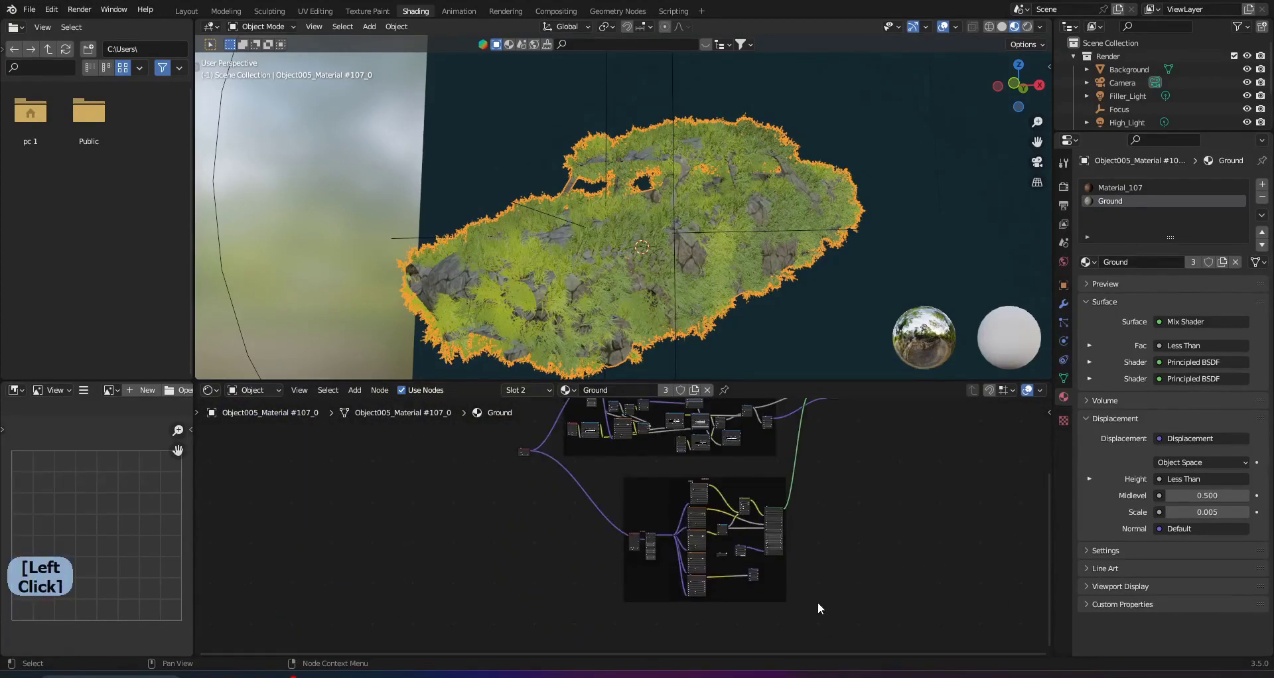
pyautogui.scroll(-2, 710, 591)
pyautogui.moveTo(748, 595); pyautogui.dragTo(631, 504)
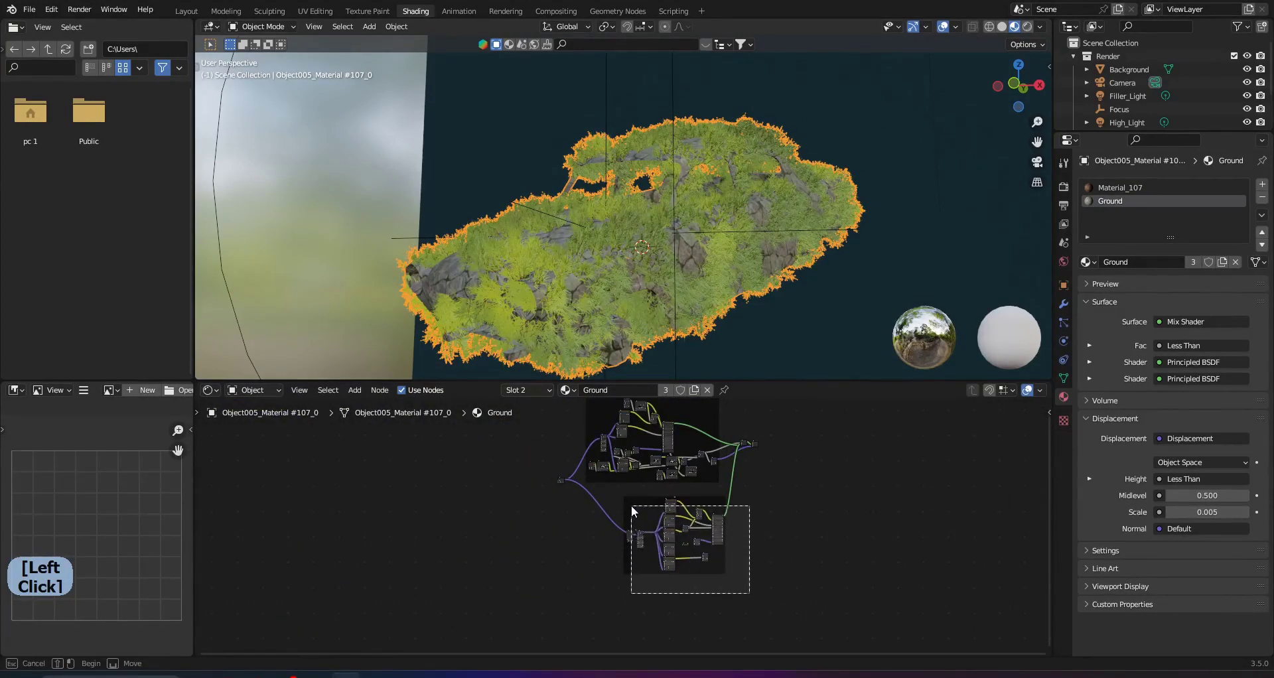
pyautogui.press('Delete')
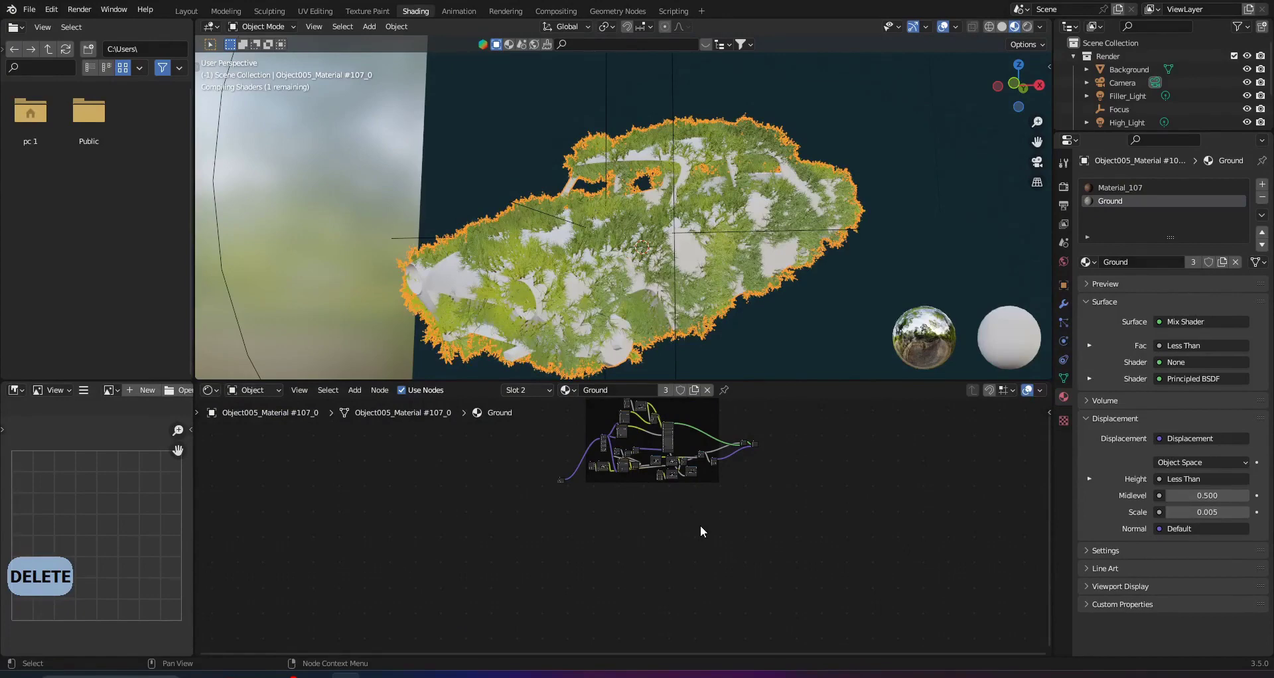
pyautogui.hotkey('ctrl', 'z')
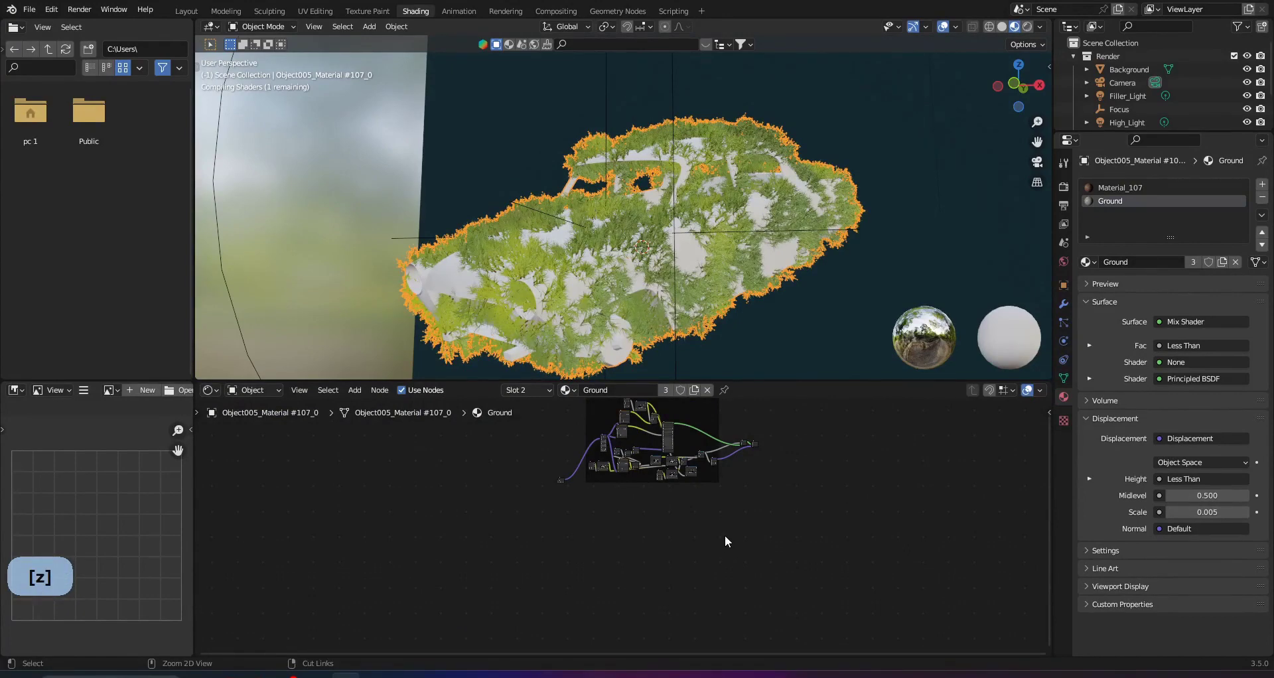
pyautogui.keyDown('ctrl'); pyautogui.moveTo(723, 528); pyautogui.dragTo(615, 486, button='middle'); pyautogui.keyUp('ctrl')
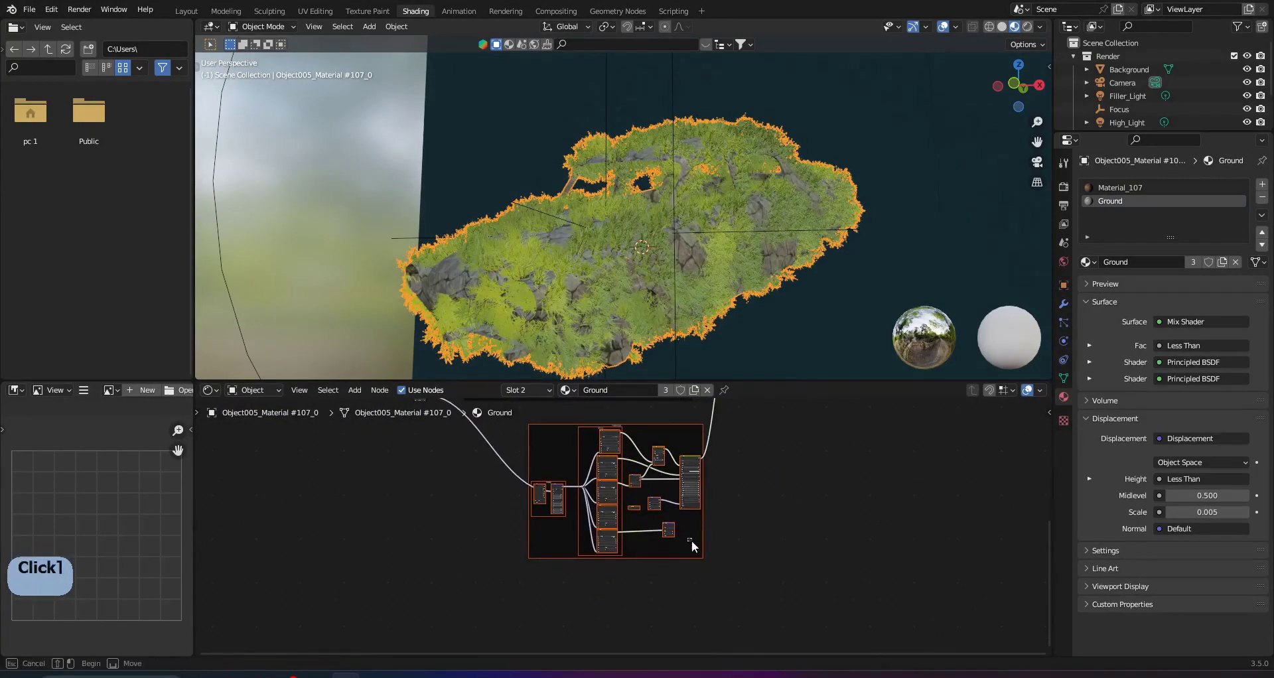
pyautogui.press('Delete')
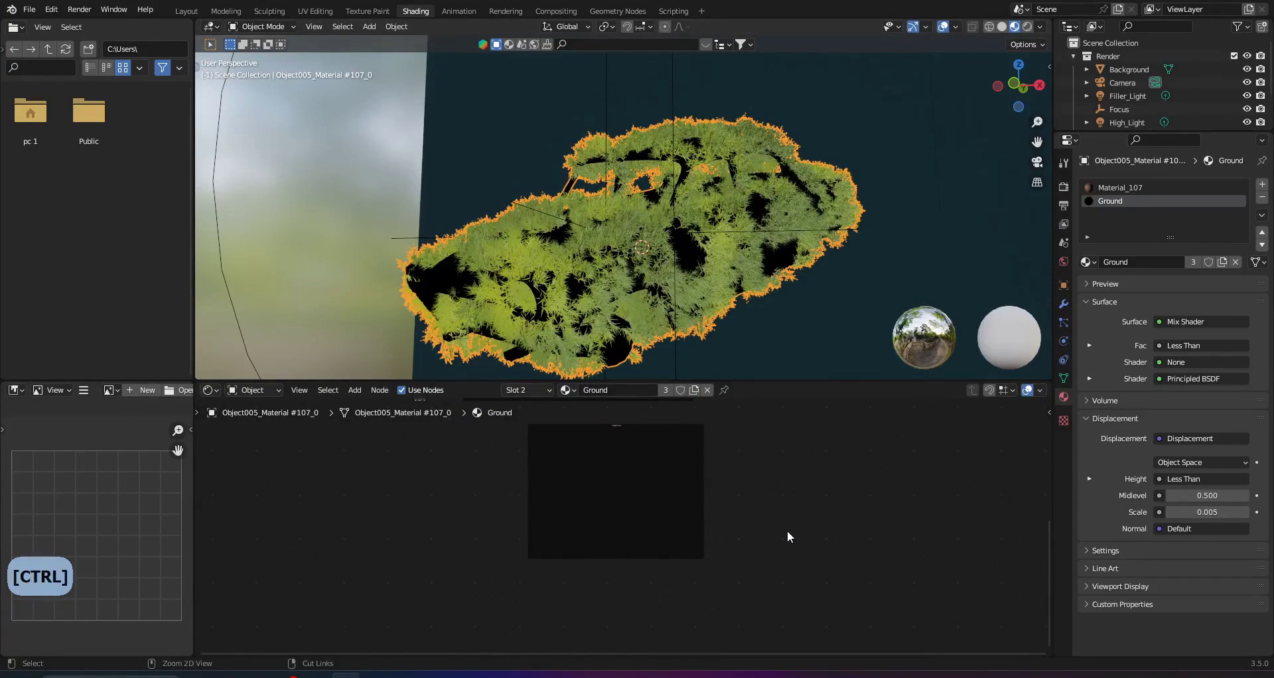
pyautogui.hotkey('ctrl', 'v')
# Step: Place the pasted Material_107 nodes inside the Ground material's lower frame
pyautogui.press('h')
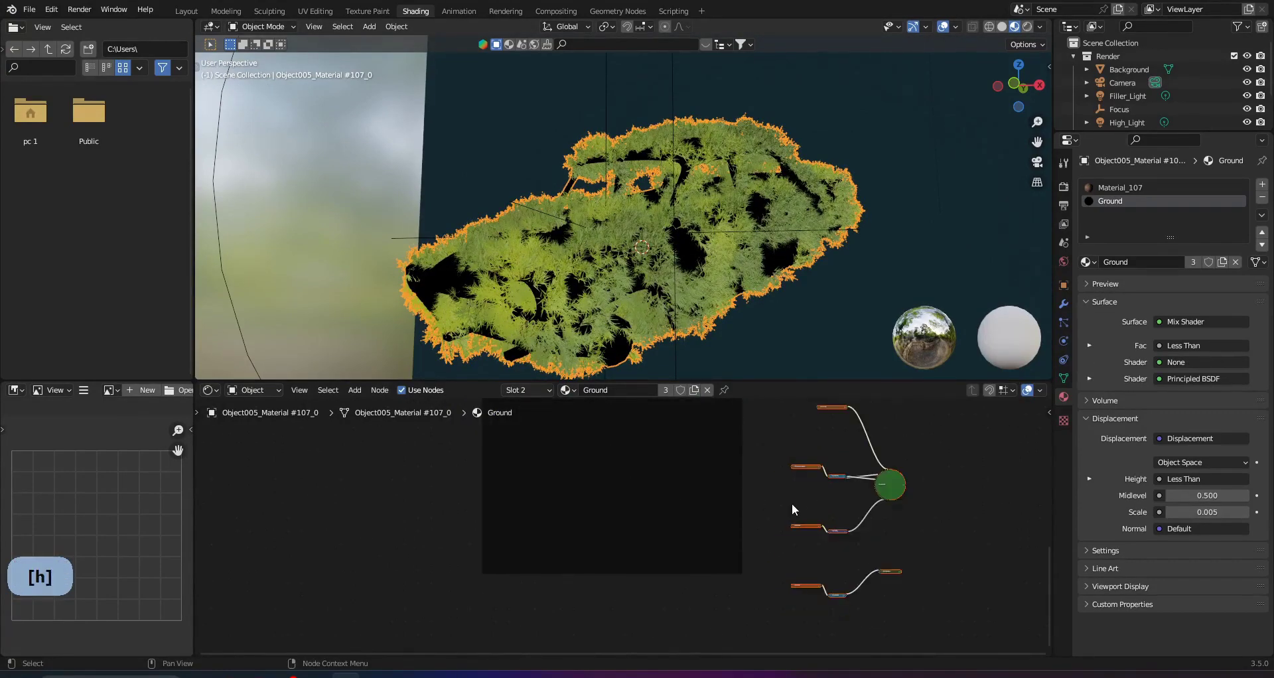
pyautogui.press('h')
pyautogui.press('g')
pyautogui.click(614, 497)
pyautogui.moveTo(614, 498); pyautogui.dragTo(622, 523, button='middle')
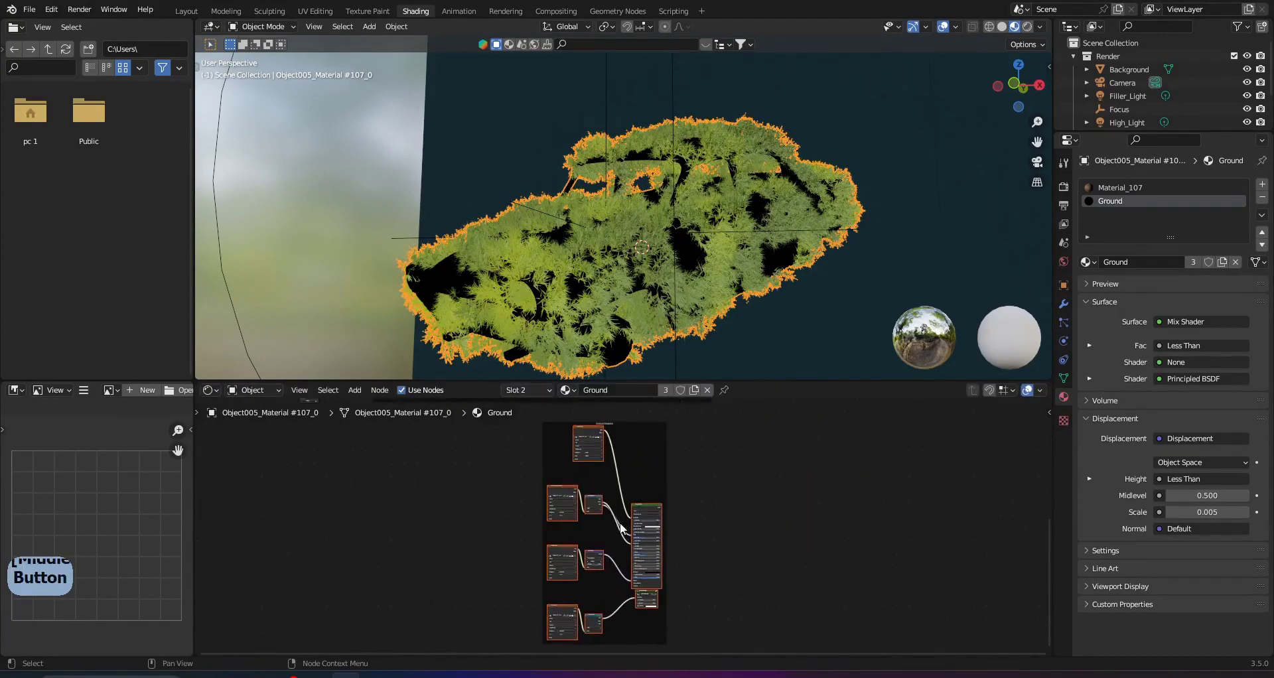
pyautogui.moveTo(471, 472); pyautogui.dragTo(551, 506, button='middle')
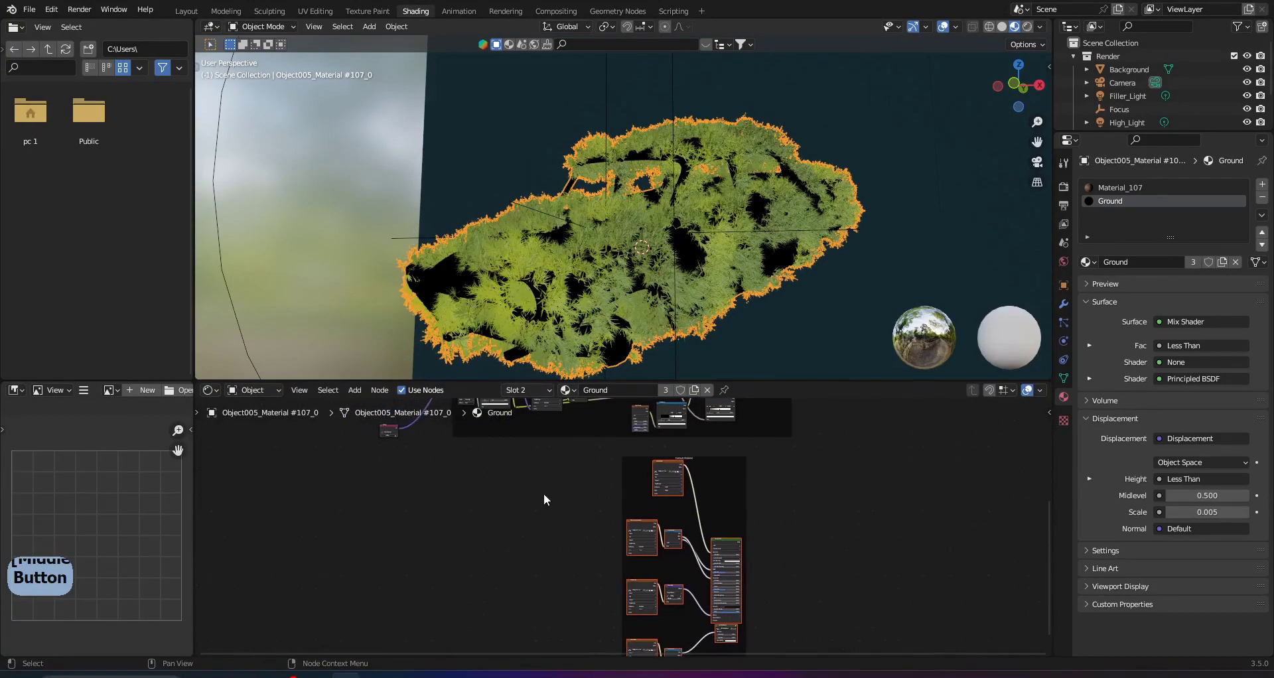
pyautogui.click(563, 513)
# Step: Review the Ground node tree from Base Color and Principled BSDF to Material Output
pyautogui.moveTo(563, 513)
pyautogui.mouseDown(button='middle')
pyautogui.moveTo(564, 500)
pyautogui.moveTo(531, 544)
pyautogui.mouseUp(button='middle')
pyautogui.moveTo(607, 561)
pyautogui.mouseDown(button='middle')
pyautogui.moveTo(572, 512)
pyautogui.moveTo(499, 600)
pyautogui.moveTo(579, 509)
pyautogui.moveTo(505, 617)
pyautogui.mouseUp(button='middle')
pyautogui.scroll(2, 571, 511)
pyautogui.scroll(2, 606, 527)
pyautogui.scroll(-3, 499, 600)
pyautogui.scroll(-2, 487, 647)
pyautogui.scroll(5, 614, 535)
pyautogui.scroll(2, 524, 601)
pyautogui.moveTo(475, 574); pyautogui.dragTo(641, 537, button='middle')
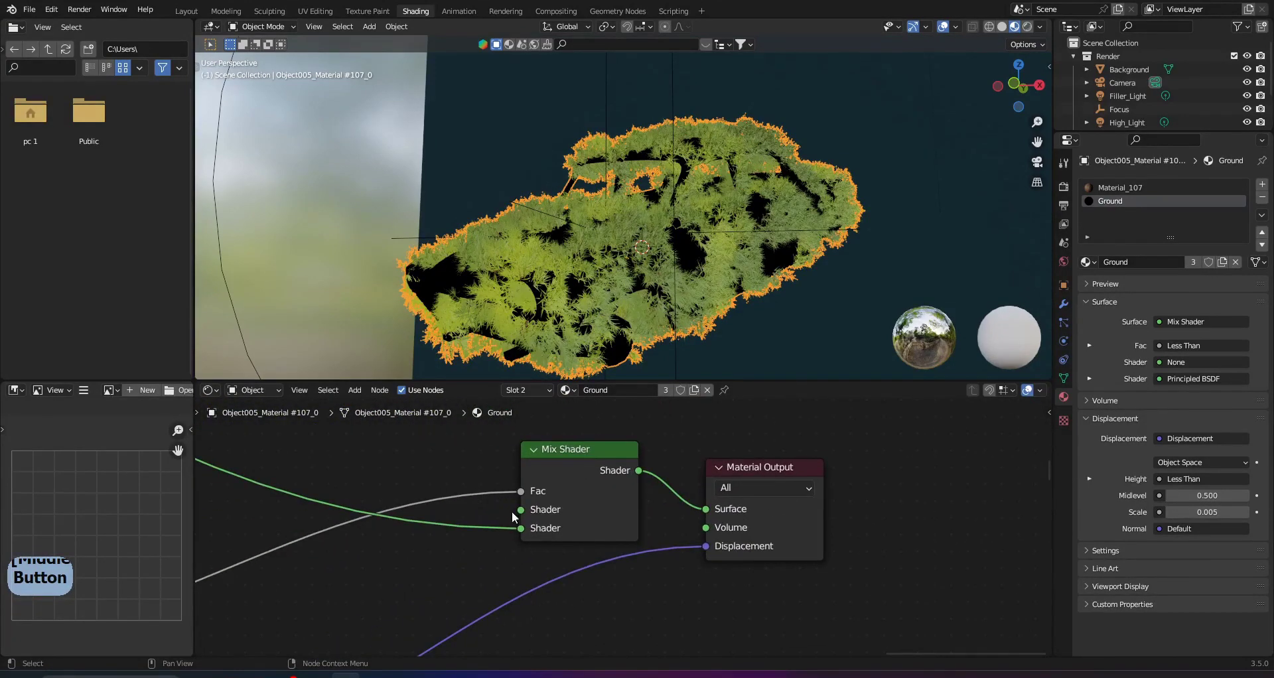
pyautogui.scroll(-3, 597, 557)
pyautogui.scroll(-3, 584, 582)
pyautogui.moveTo(584, 584)
pyautogui.mouseDown(button='middle')
pyautogui.moveTo(620, 588)
pyautogui.moveTo(593, 589)
pyautogui.mouseUp(button='middle')
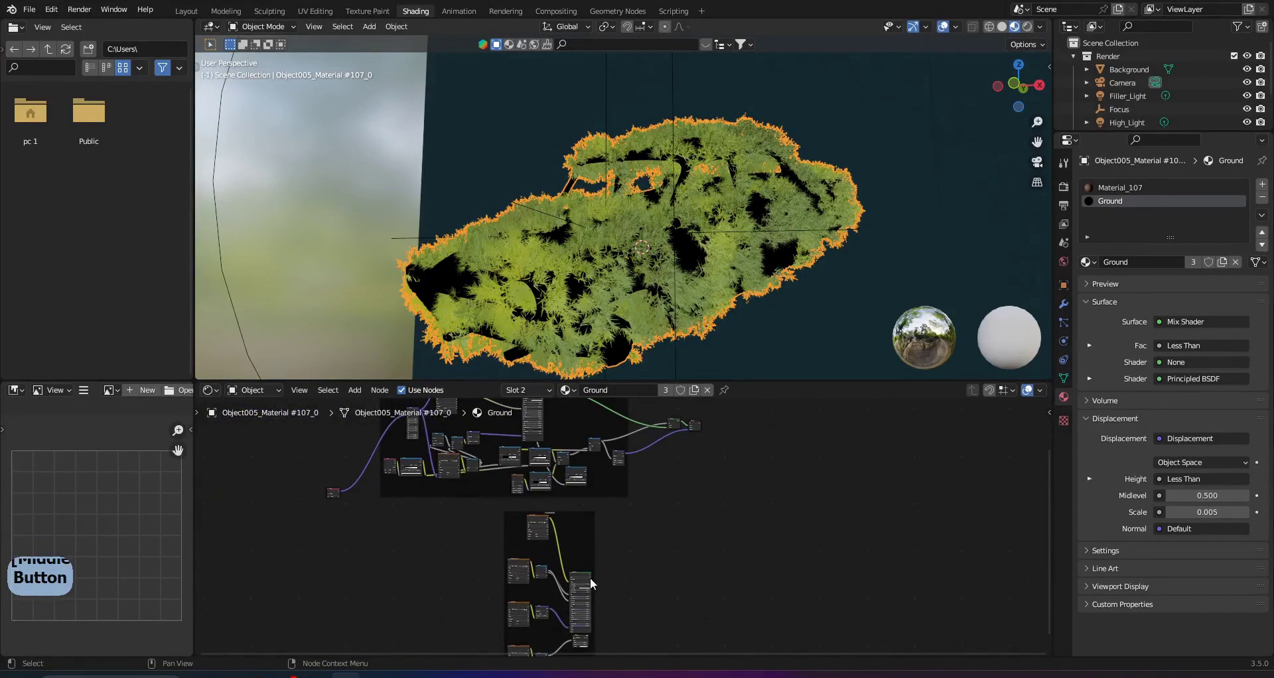
pyautogui.scroll(2, 591, 580)
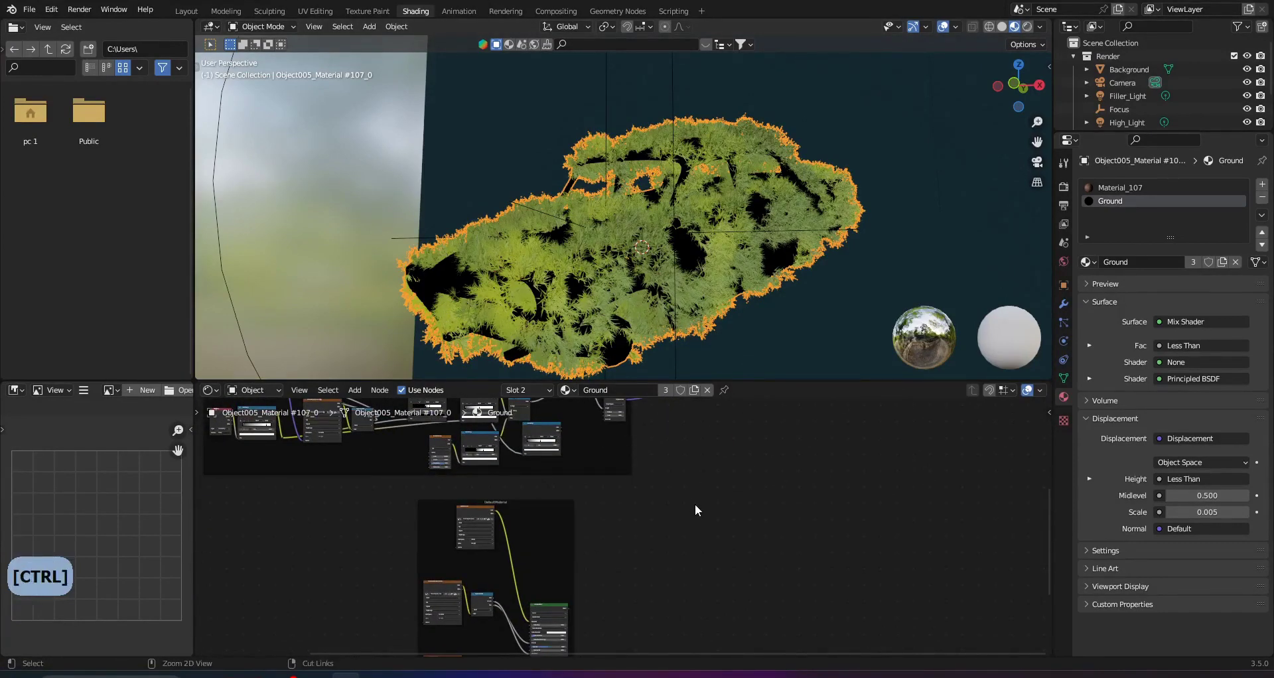
# Step: Connect the pasted Principled BSDF to the Mix Shader's second shader input
pyautogui.hotkey('ctrl', 'space')
pyautogui.keyDown('ctrl'); pyautogui.moveTo(572, 485); pyautogui.dragTo(626, 327, button='middle'); pyautogui.keyUp('ctrl')
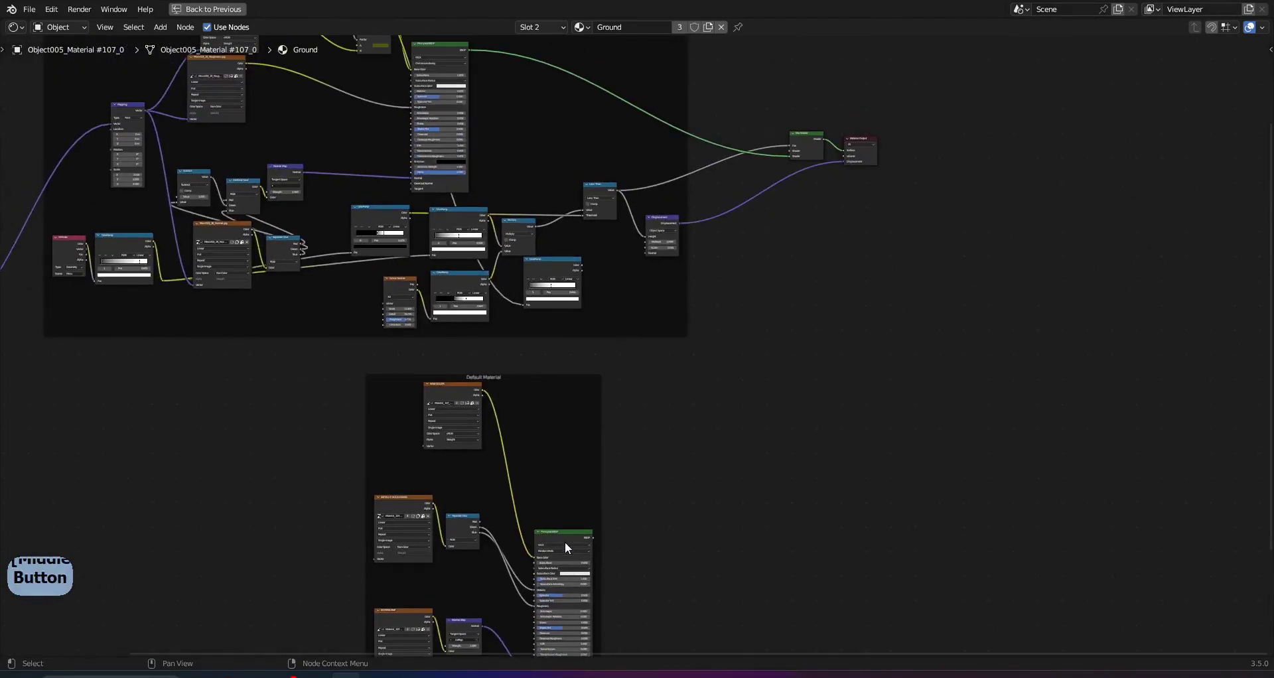
pyautogui.moveTo(564, 541)
pyautogui.keyDown('ctrl'); pyautogui.mouseDown(button='middle')
pyautogui.moveTo(672, 356)
pyautogui.moveTo(658, 365)
pyautogui.mouseUp(button='middle'); pyautogui.keyUp('ctrl')
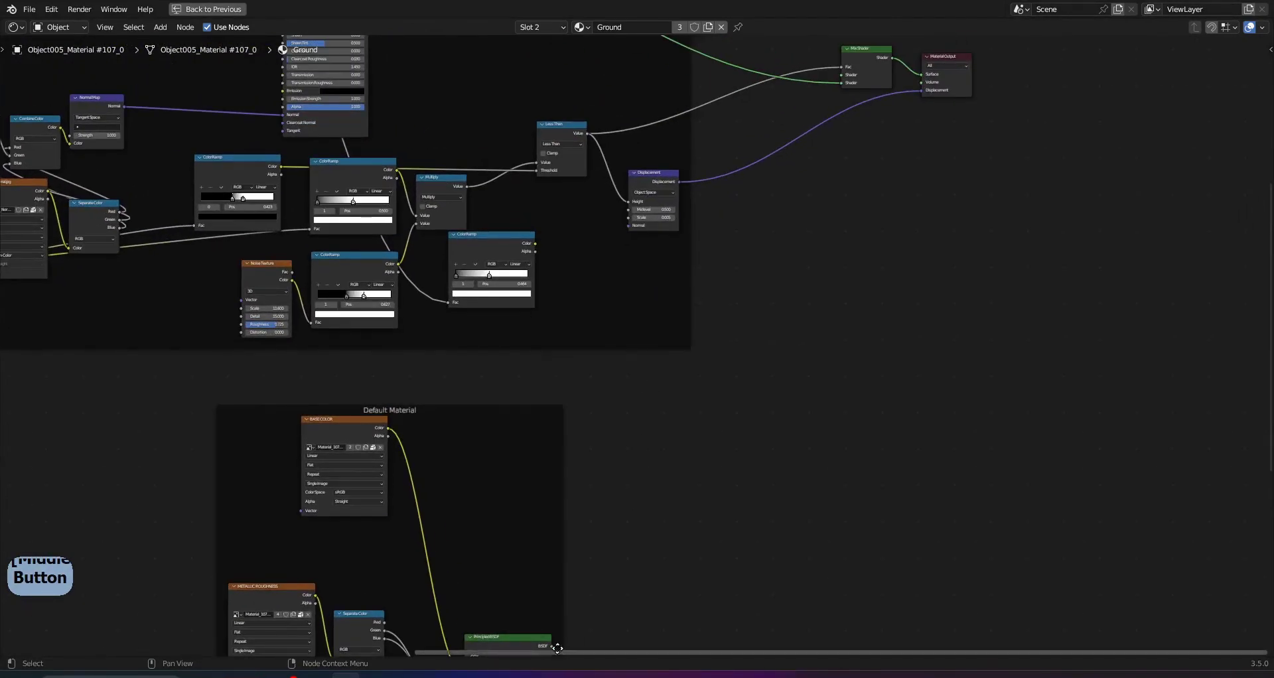
pyautogui.moveTo(552, 646)
pyautogui.mouseDown()
pyautogui.moveTo(810, 131)
pyautogui.moveTo(842, 95)
pyautogui.mouseUp()
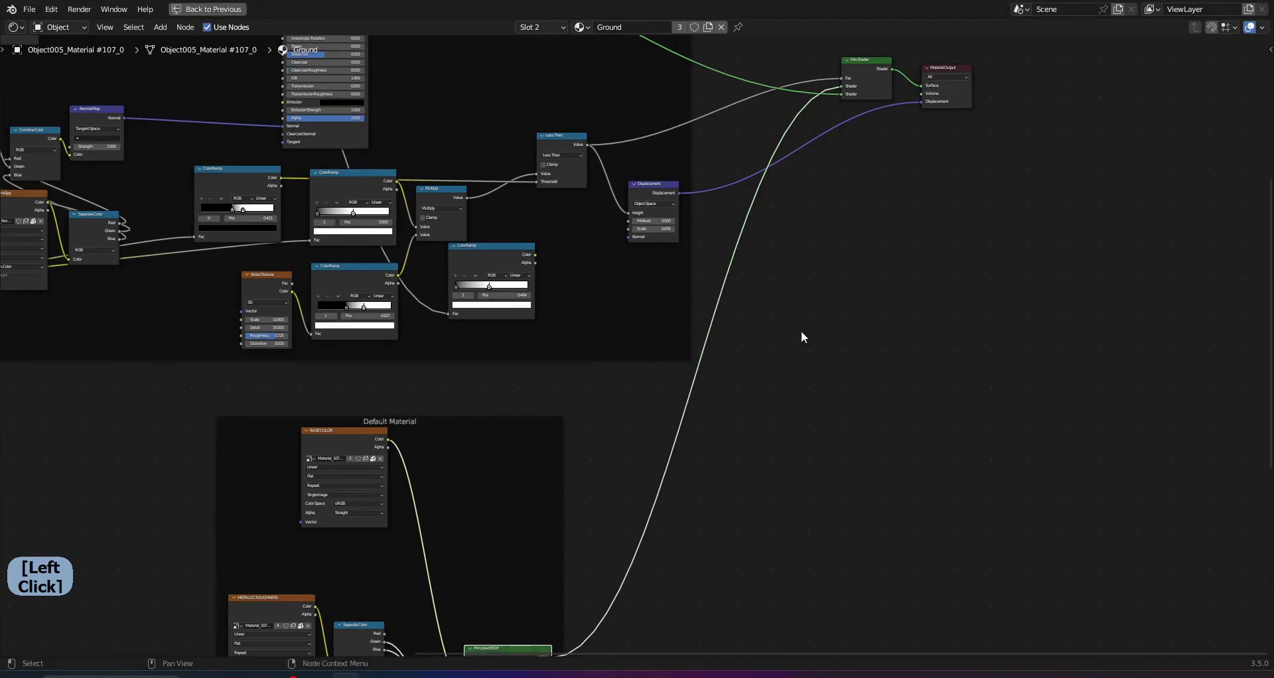
# Step: Restore the full Shading workspace and orbit and zoom onto the mossy island
pyautogui.hotkey('ctrl', 'space')
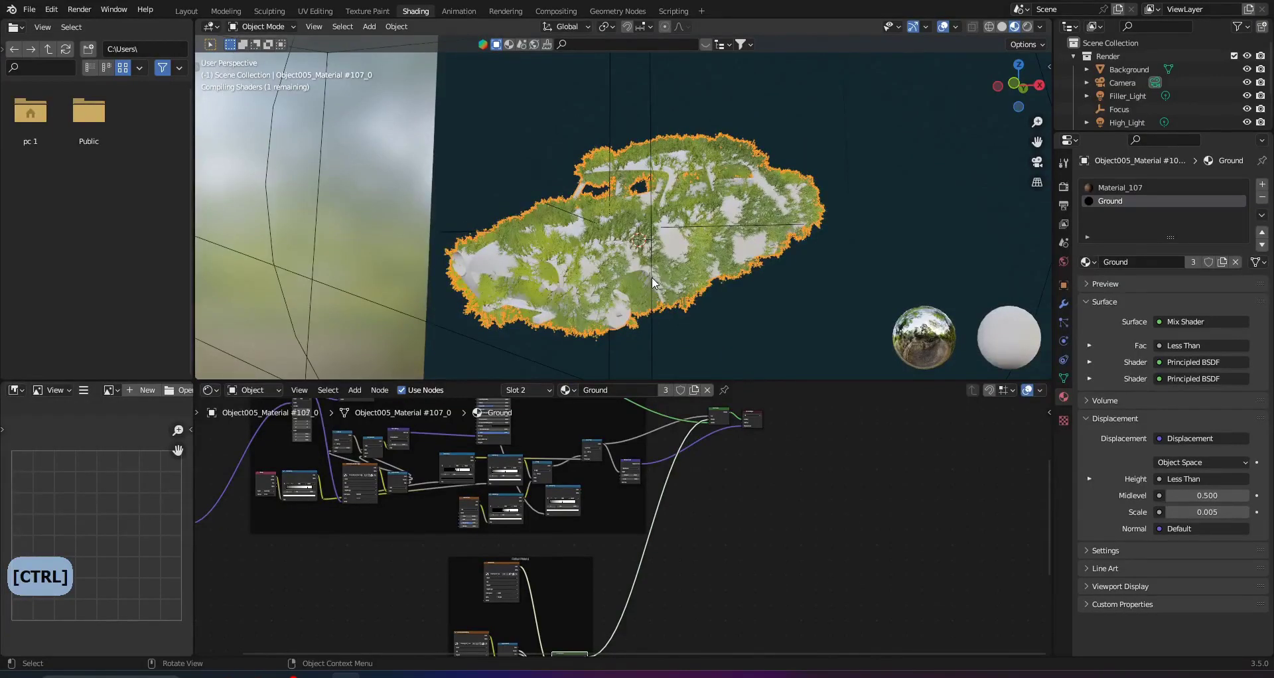
pyautogui.moveTo(654, 279); pyautogui.dragTo(692, 237, button='middle')
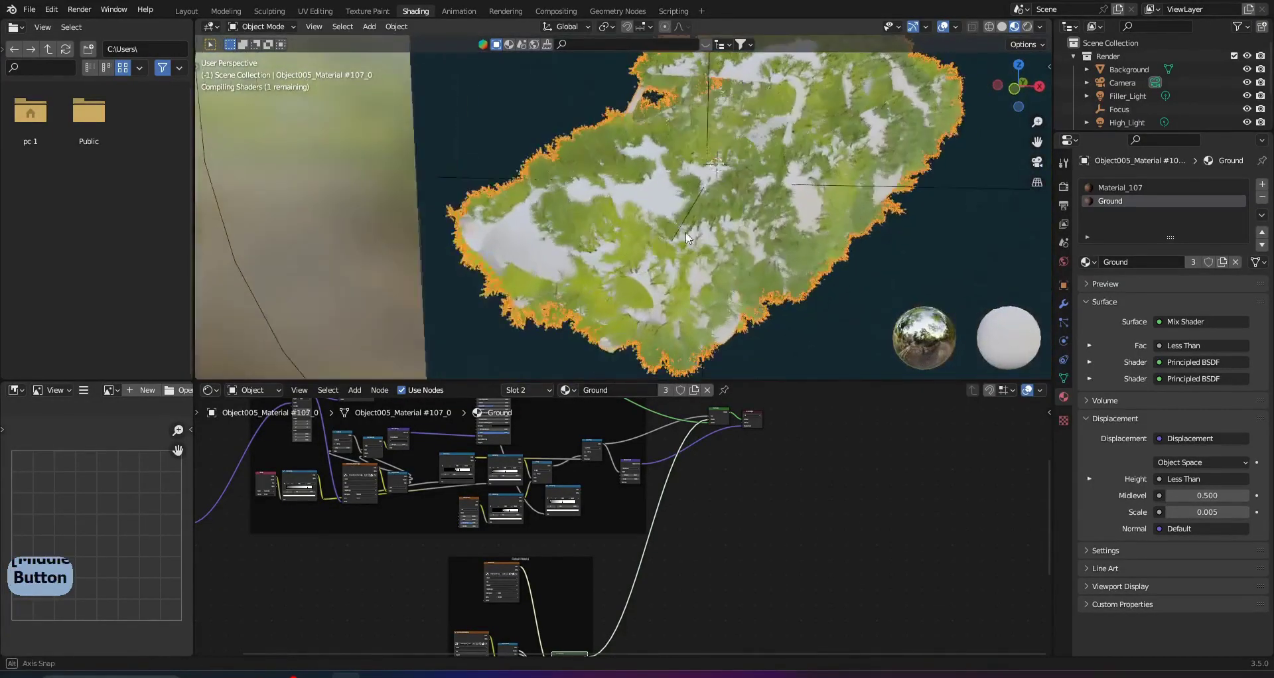
pyautogui.scroll(-3, 639, 336)
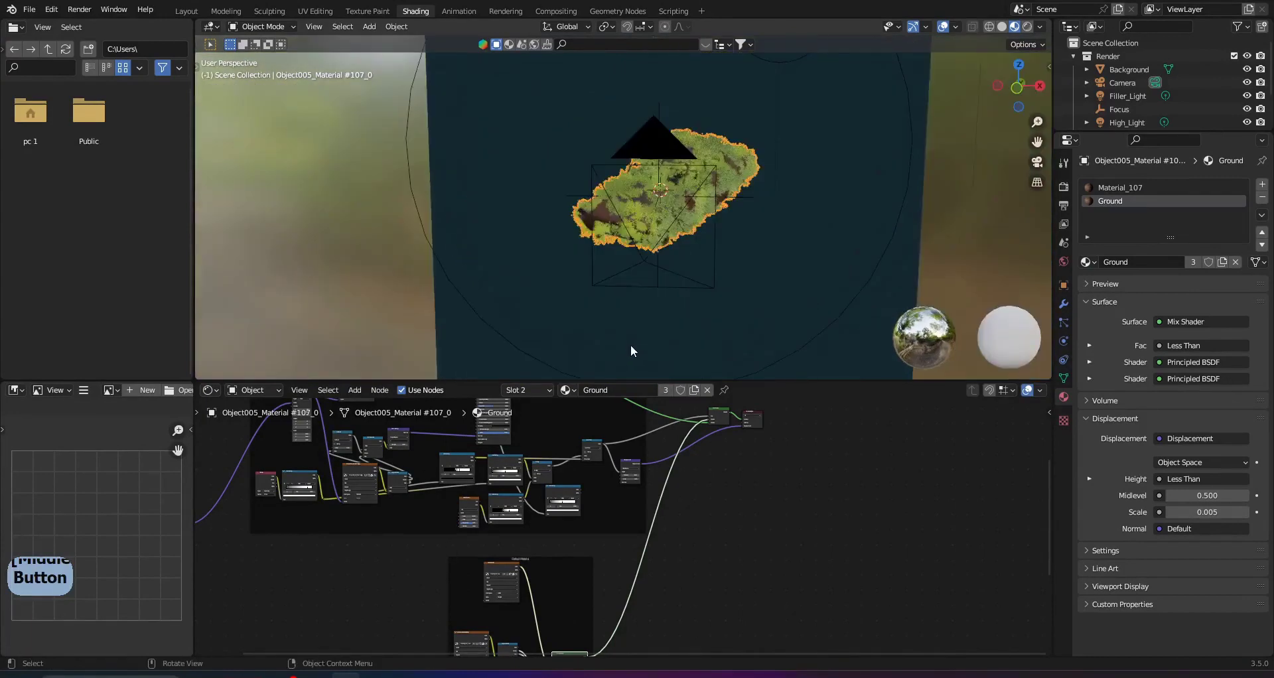
pyautogui.scroll(3, 630, 345)
pyautogui.scroll(3, 650, 260)
pyautogui.scroll(2, 650, 290)
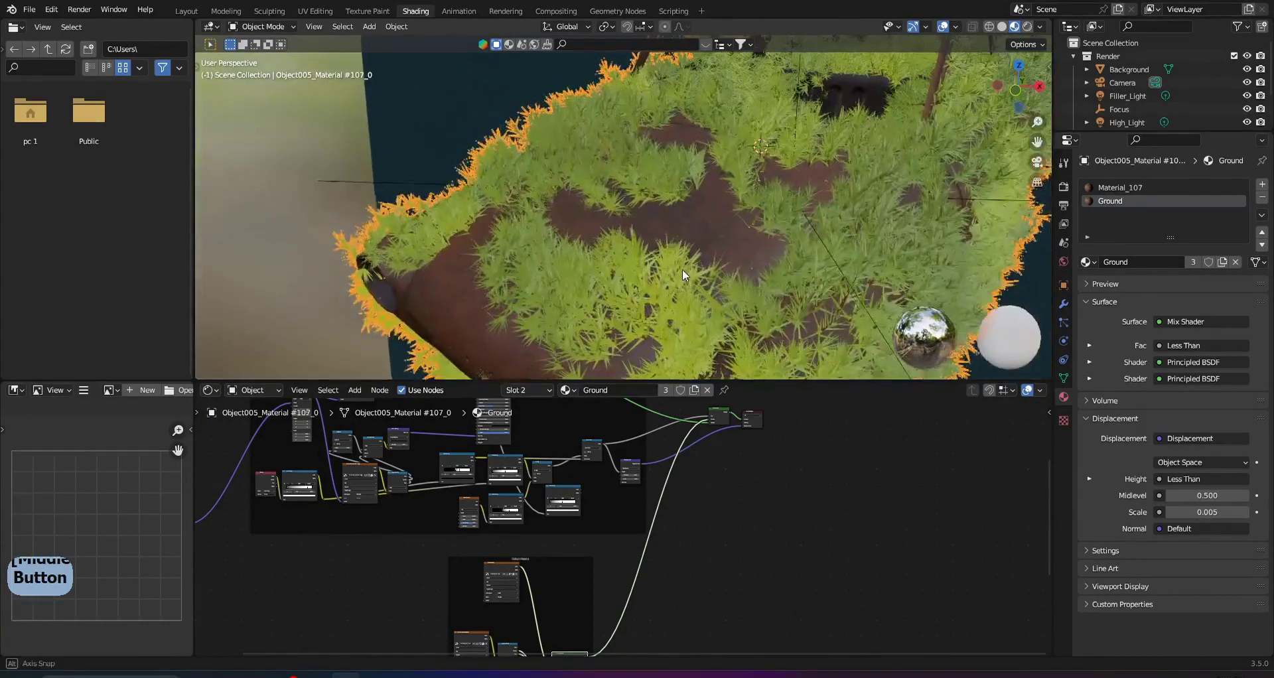
# Step: Link the UV Map output to the top Image Texture's Vector input
pyautogui.scroll(-3, 683, 268)
pyautogui.moveTo(331, 579); pyautogui.dragTo(457, 507, button='middle')
pyautogui.scroll(2, 457, 507)
pyautogui.scroll(-2, 456, 508)
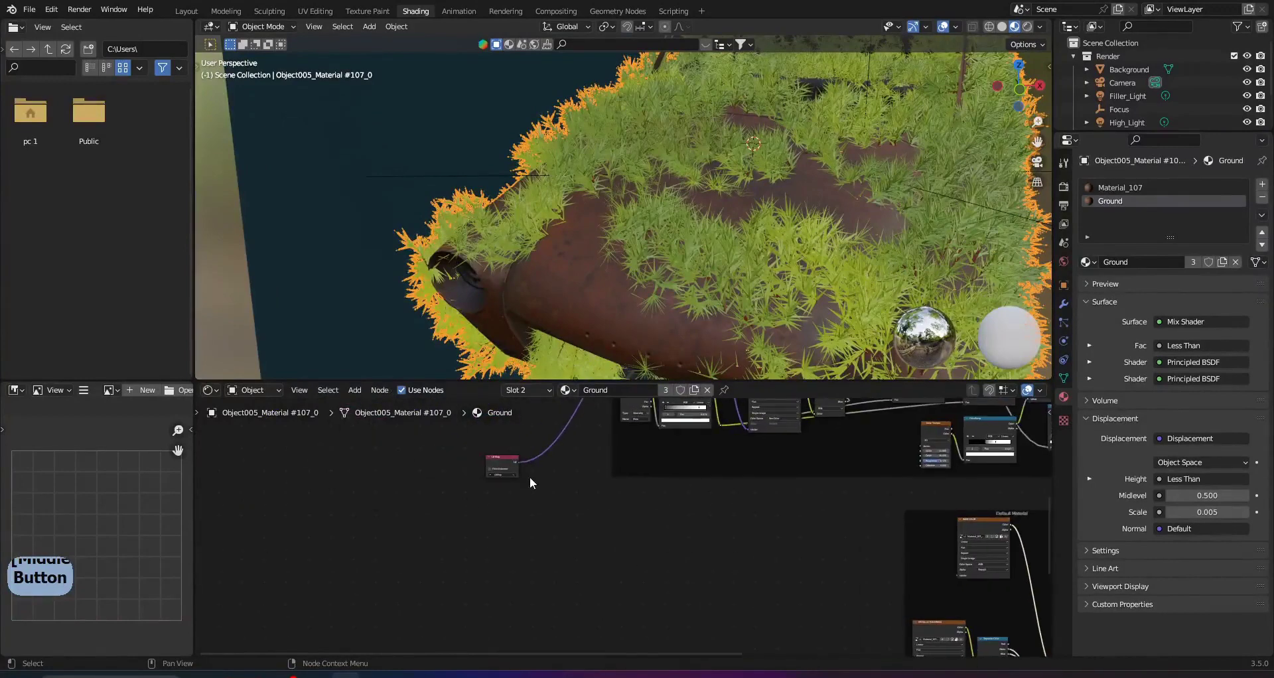
pyautogui.moveTo(413, 460)
pyautogui.mouseDown(button='middle')
pyautogui.moveTo(687, 553)
pyautogui.moveTo(679, 516)
pyautogui.moveTo(385, 477)
pyautogui.mouseUp(button='middle')
pyautogui.moveTo(418, 485); pyautogui.dragTo(746, 566)
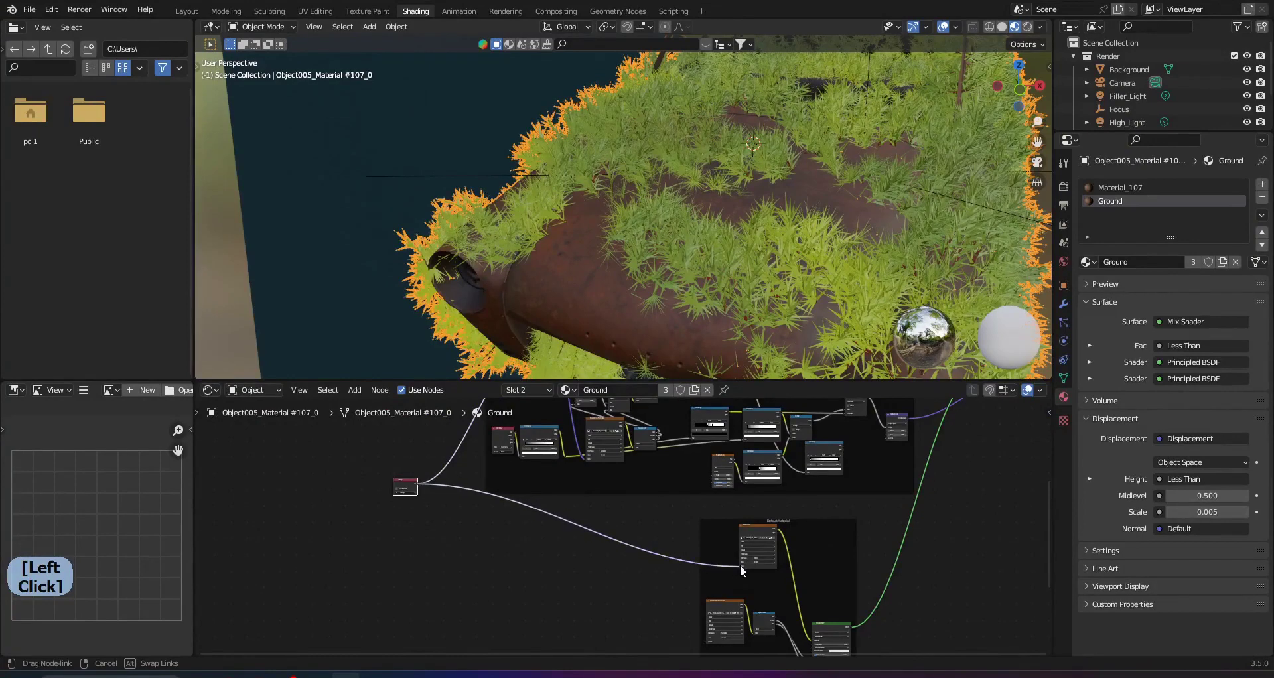
pyautogui.moveTo(746, 564); pyautogui.dragTo(740, 564)
pyautogui.rightClick(627, 546)
pyautogui.moveTo(626, 546); pyautogui.dragTo(718, 577, button='middle')
pyautogui.scroll(2, 719, 578)
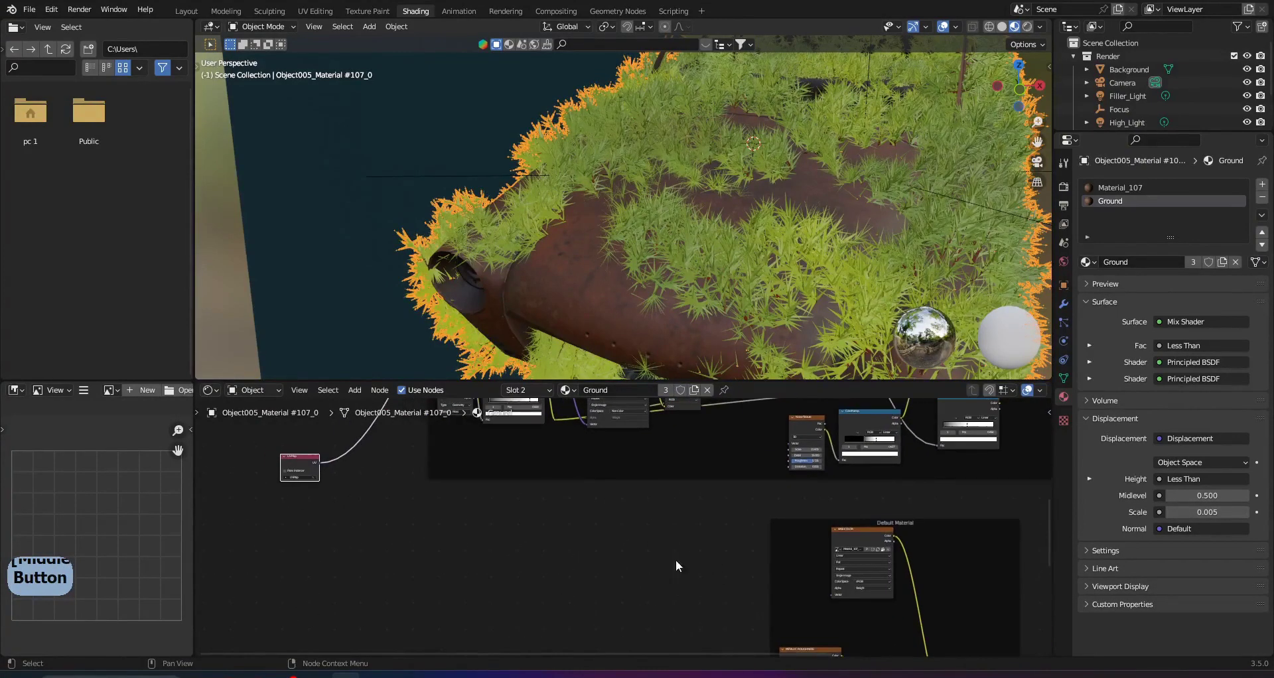
pyautogui.moveTo(316, 462); pyautogui.dragTo(834, 593)
# Step: Link the UV Map output to the second Image Texture's Vector input
pyautogui.scroll(-2, 401, 544)
pyautogui.moveTo(401, 544); pyautogui.dragTo(434, 432, button='middle')
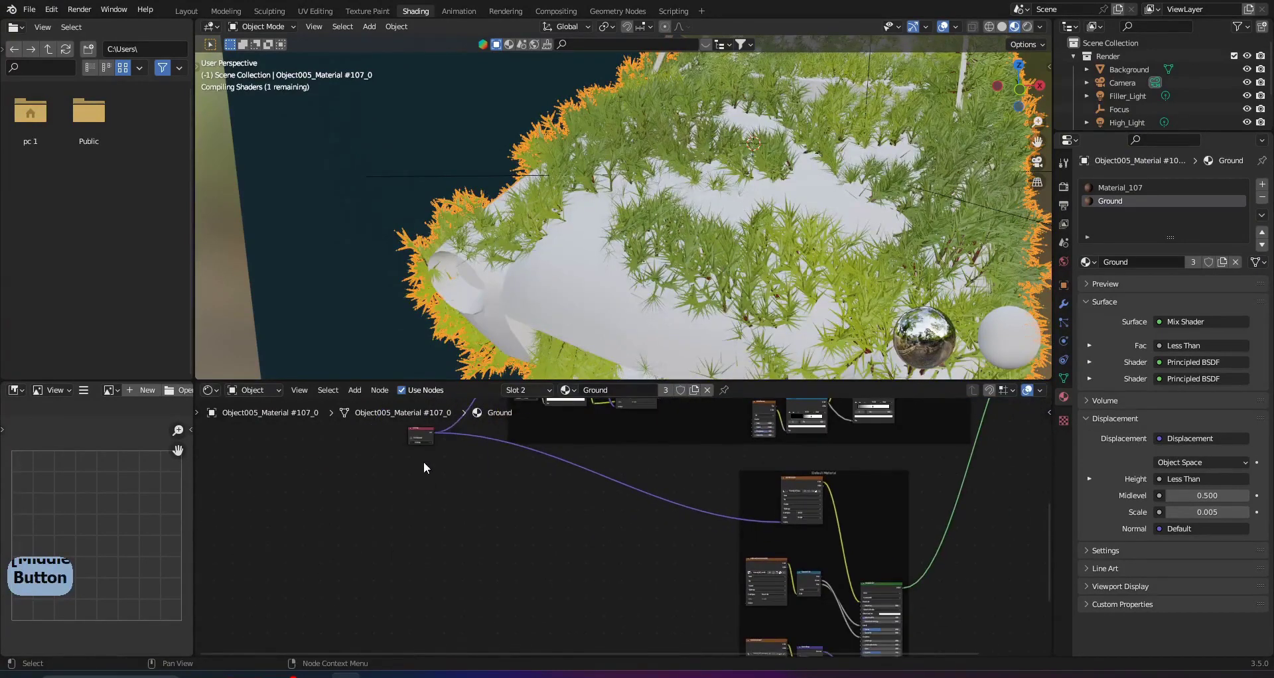
pyautogui.moveTo(435, 434); pyautogui.dragTo(752, 601)
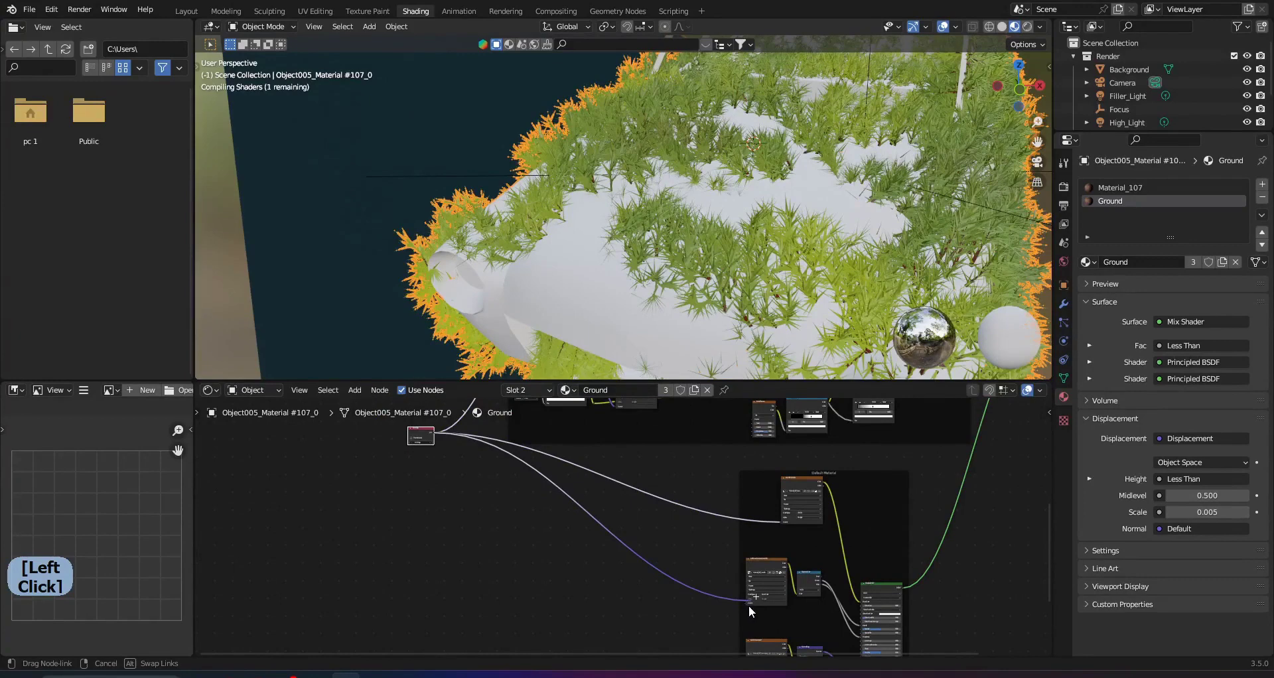
pyautogui.moveTo(743, 605); pyautogui.dragTo(749, 605)
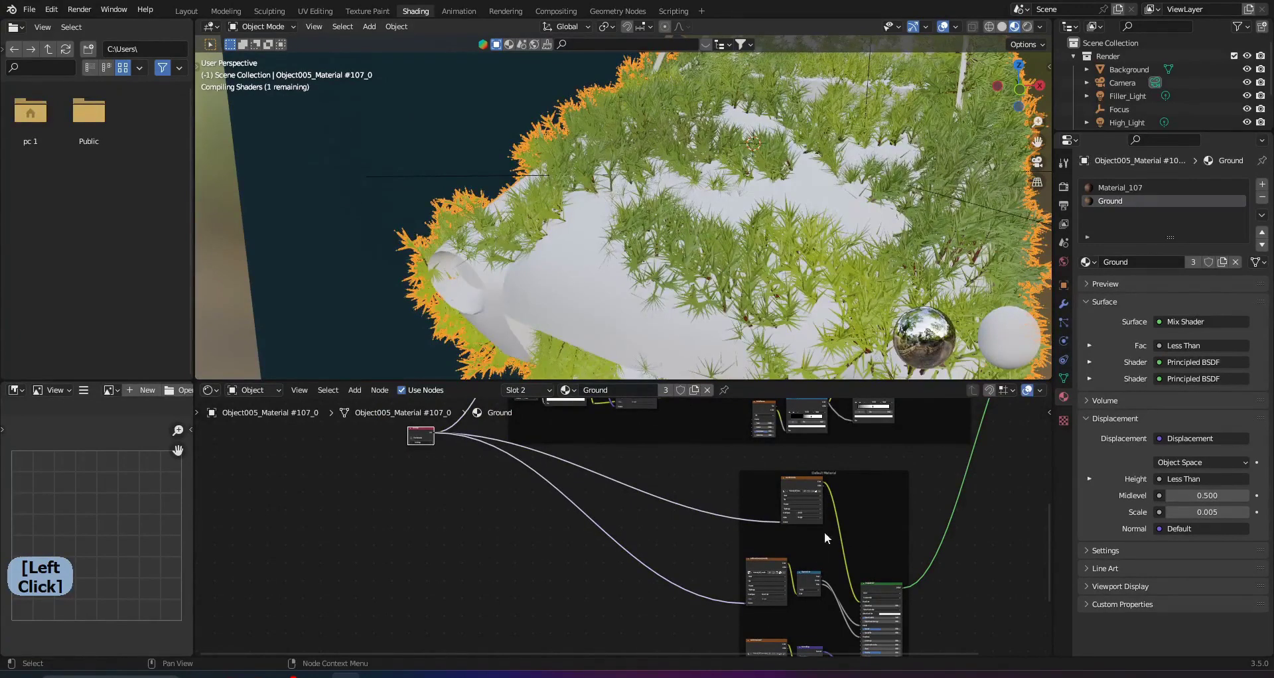
# Step: Switch the 3D viewport to Solid shading
pyautogui.click(1003, 27)
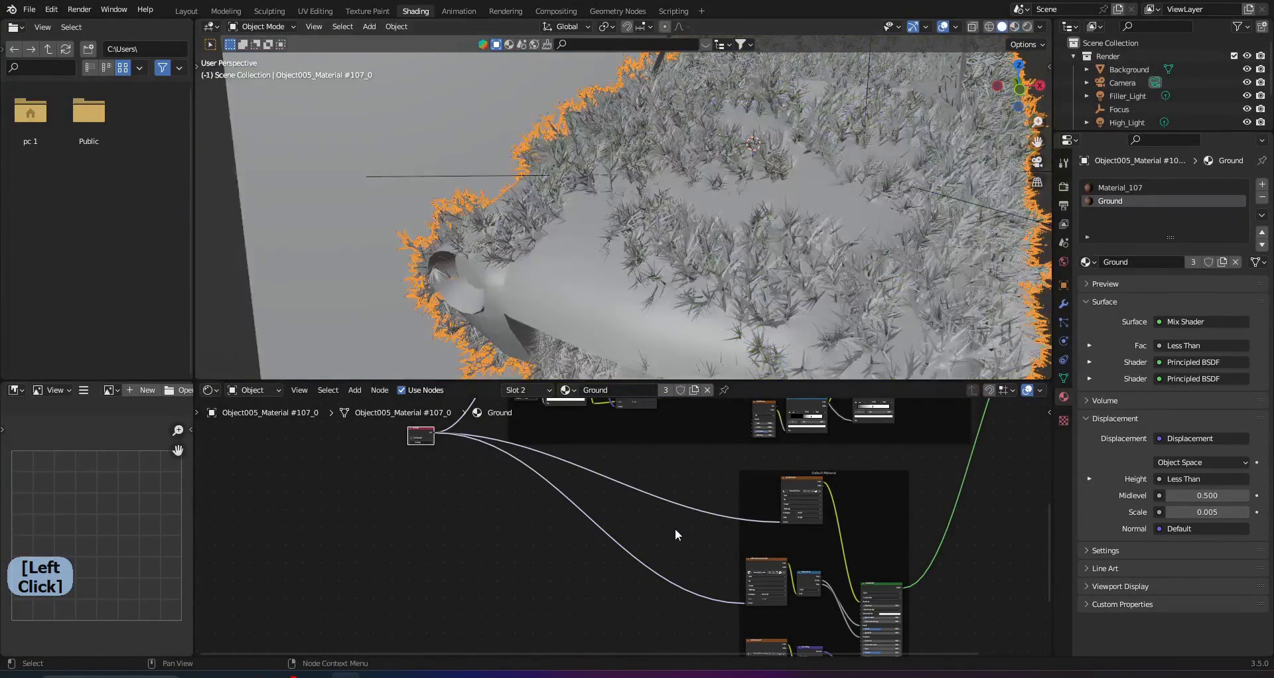
pyautogui.moveTo(677, 531); pyautogui.dragTo(674, 481, button='middle')
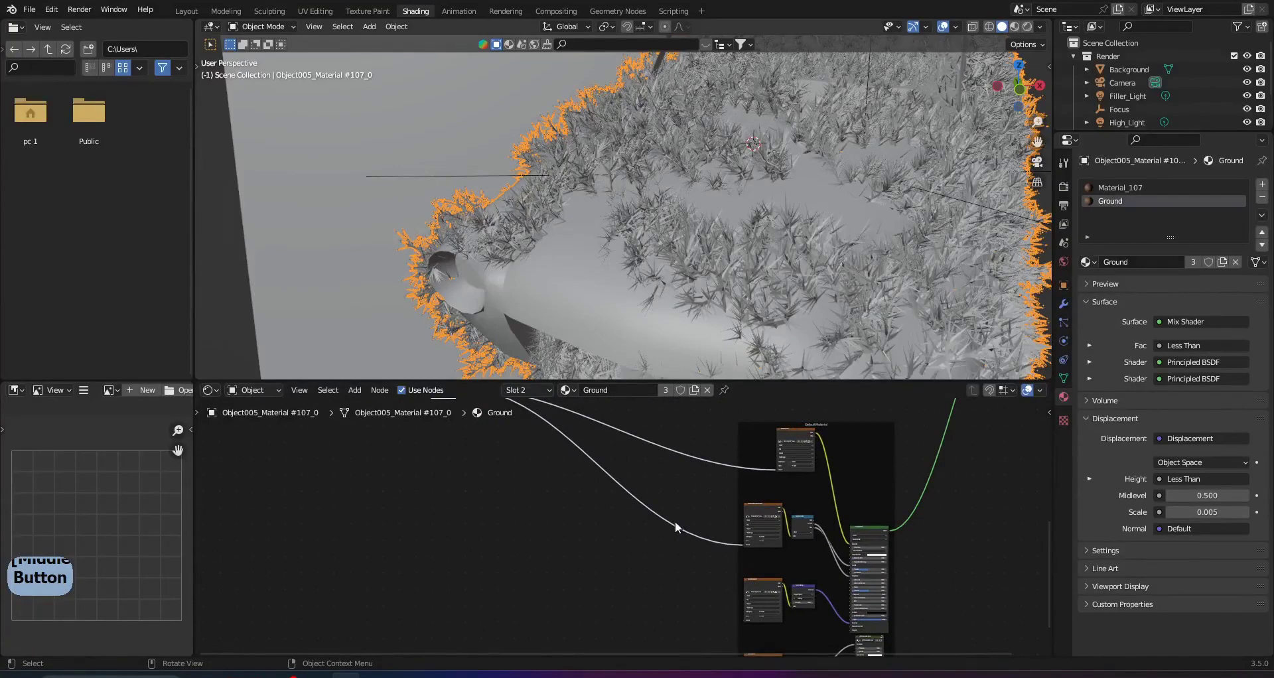
pyautogui.scroll(2, 610, 568)
pyautogui.scroll(-2, 673, 555)
# Step: Link UV Map to the NORMALMAP and bottom Image Textures' Vector inputs
pyautogui.hotkey('ctrl', 'space')
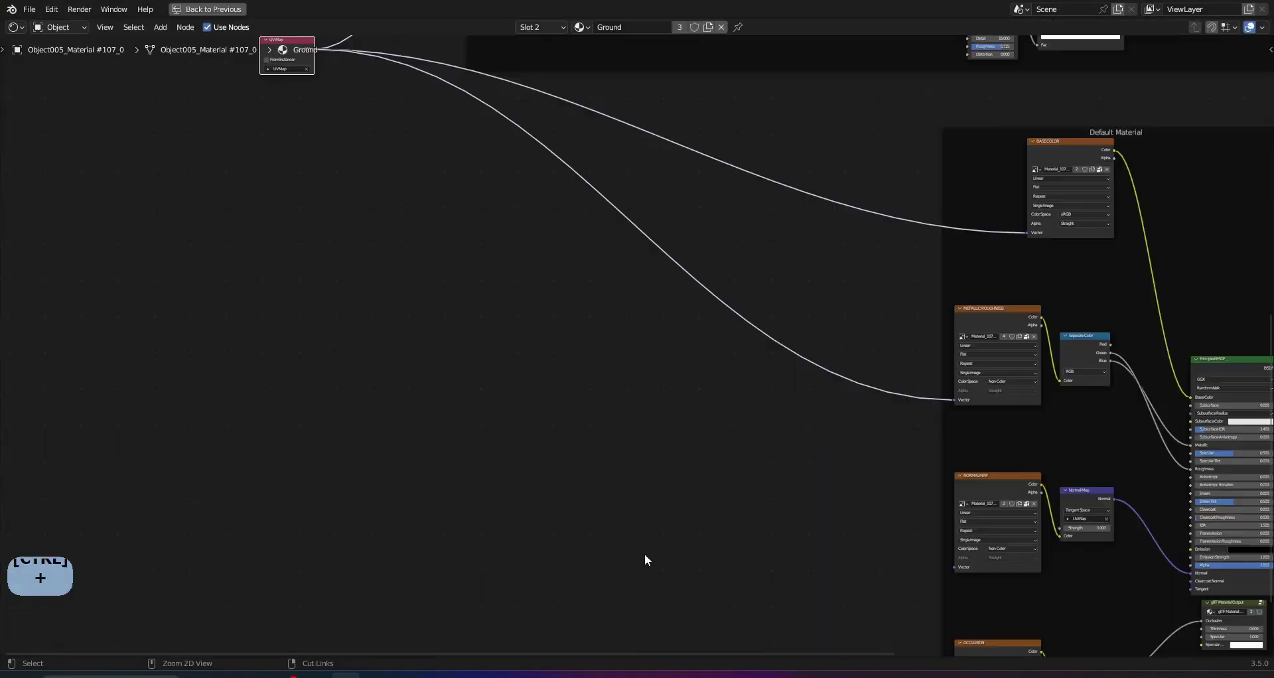
pyautogui.moveTo(464, 308); pyautogui.dragTo(391, 351, button='middle')
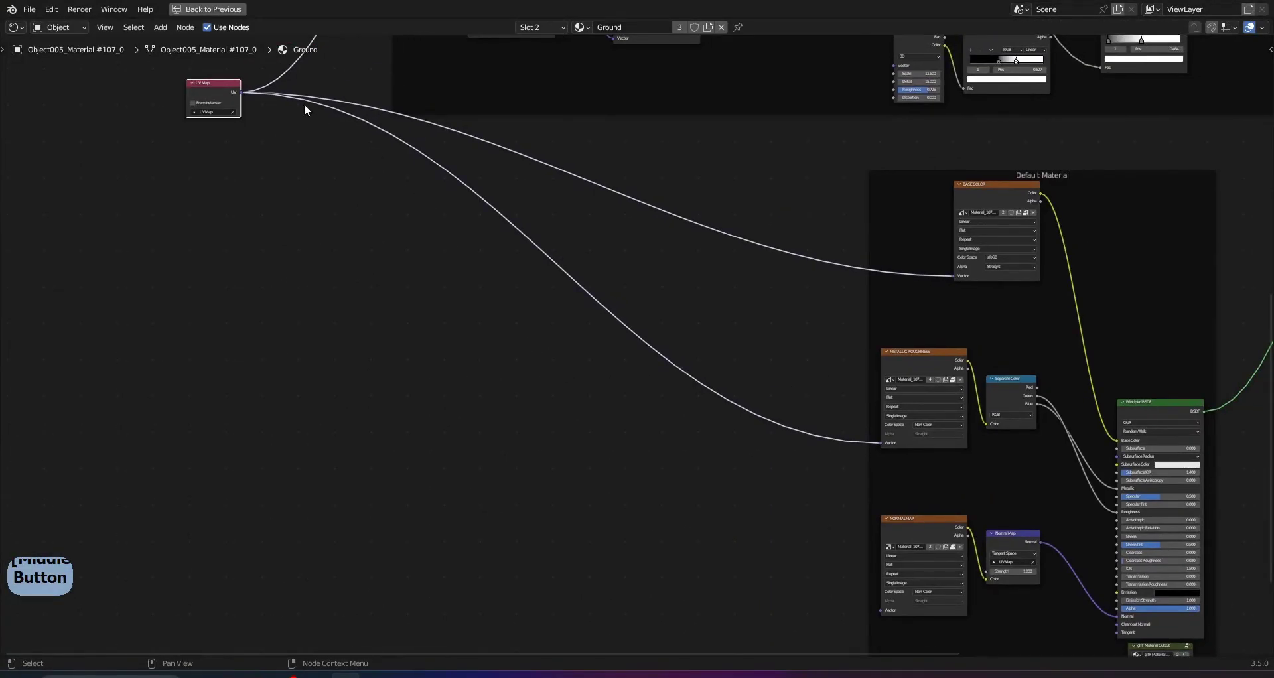
pyautogui.moveTo(242, 93); pyautogui.dragTo(881, 609)
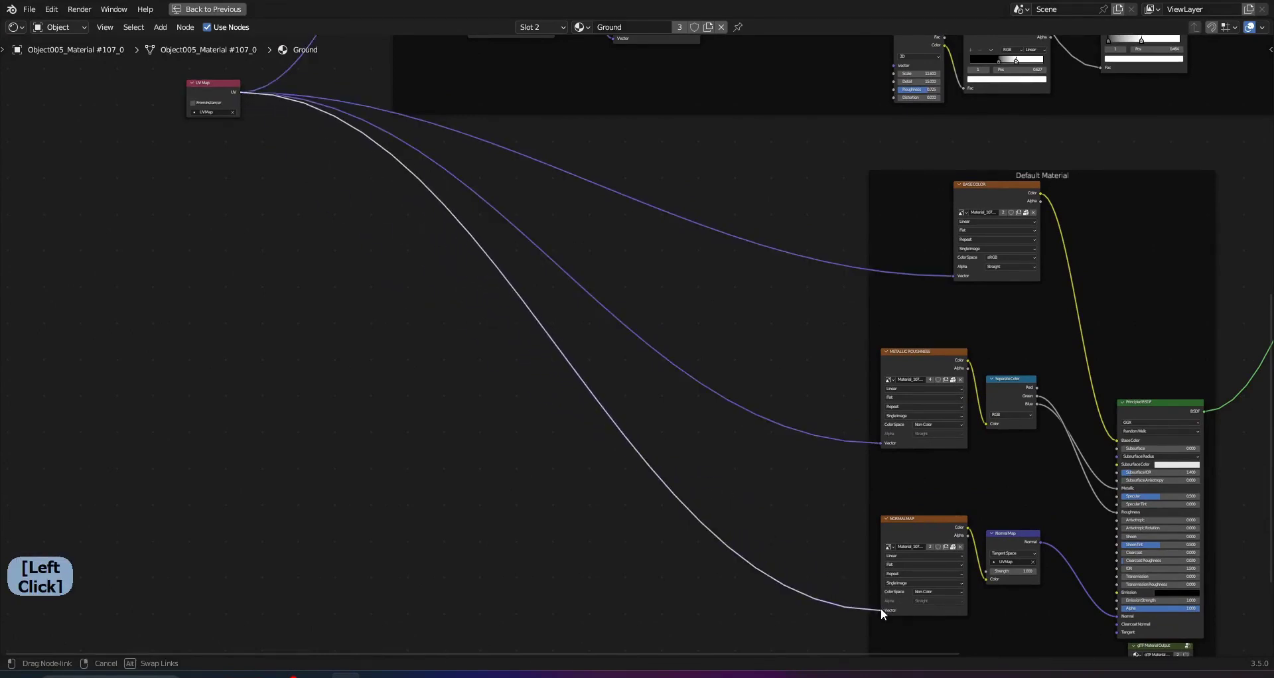
pyautogui.scroll(-3, 831, 585)
pyautogui.moveTo(394, 271); pyautogui.dragTo(381, 207, button='middle')
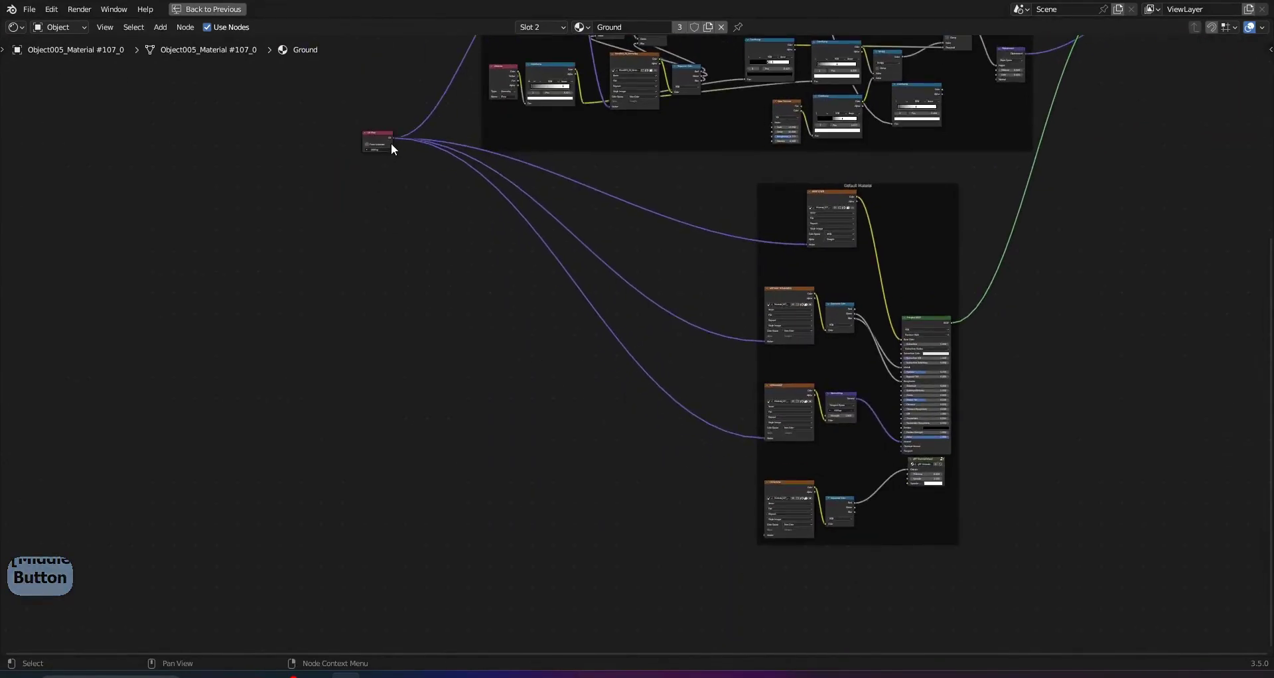
pyautogui.moveTo(393, 139); pyautogui.dragTo(763, 535)
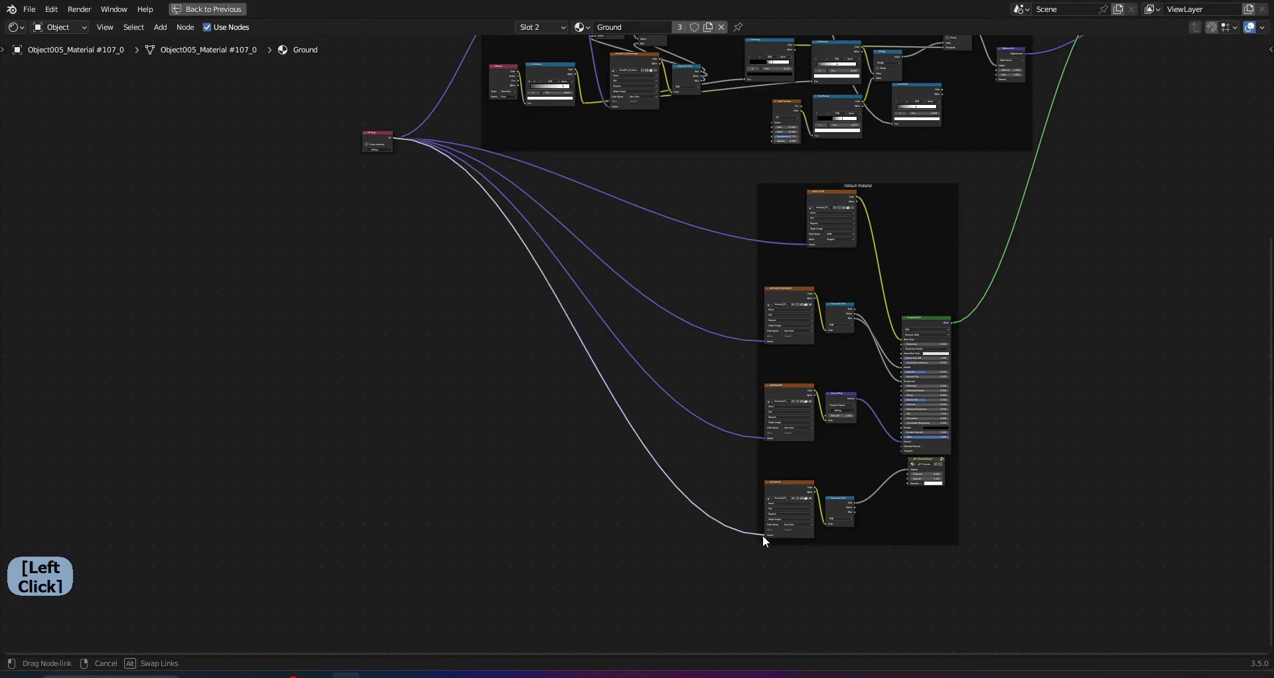
# Step: Restore the full Shading workspace and set the viewport to Material Preview
pyautogui.hotkey('ctrl', 'space')
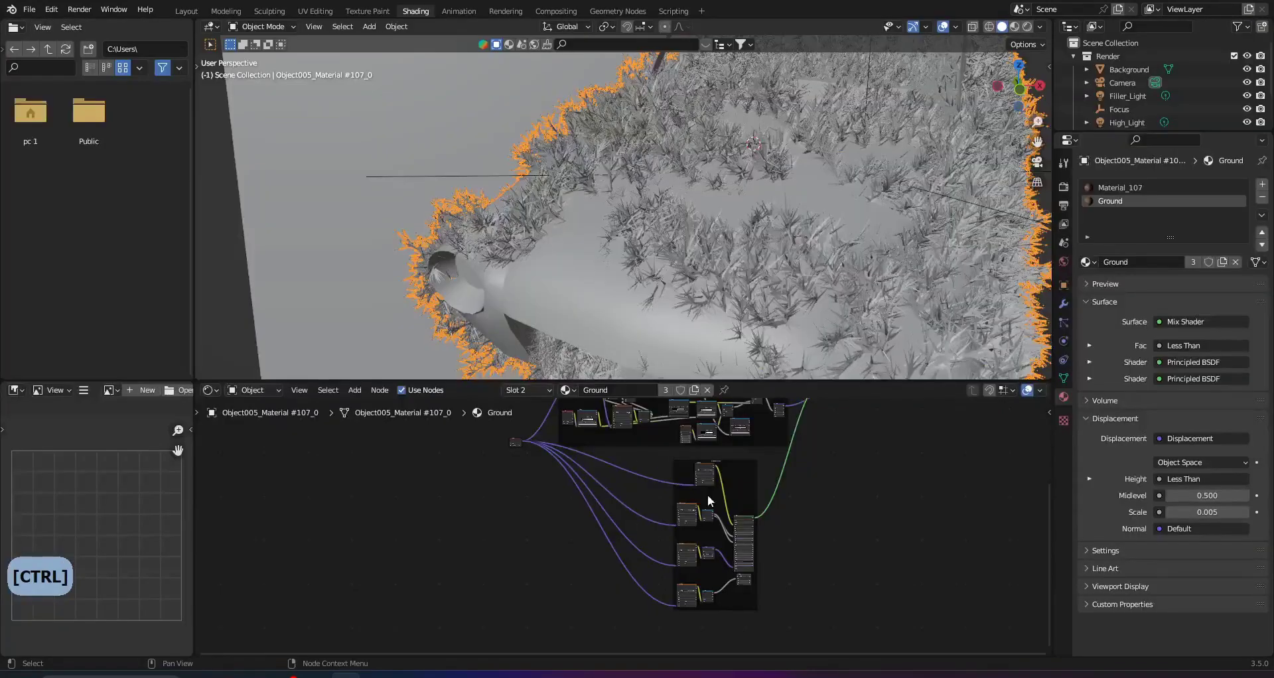
pyautogui.scroll(-5, 731, 266)
pyautogui.moveTo(742, 216); pyautogui.dragTo(738, 209, button='middle')
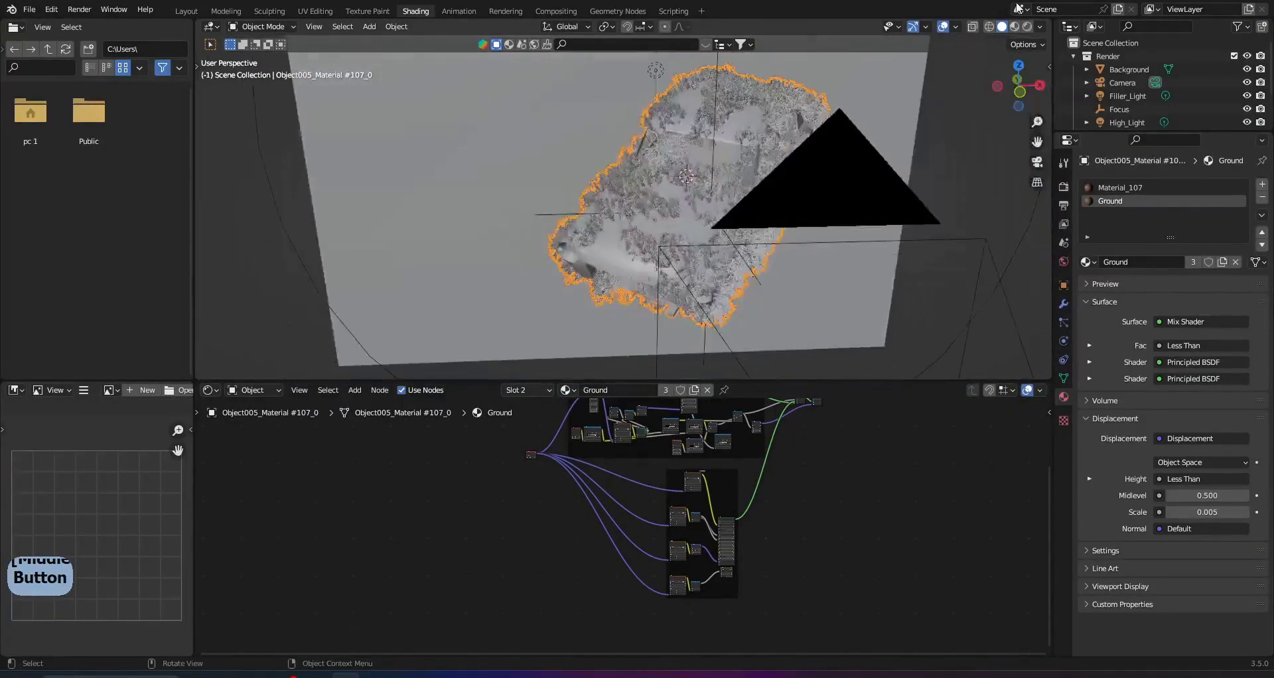
pyautogui.click(1015, 28)
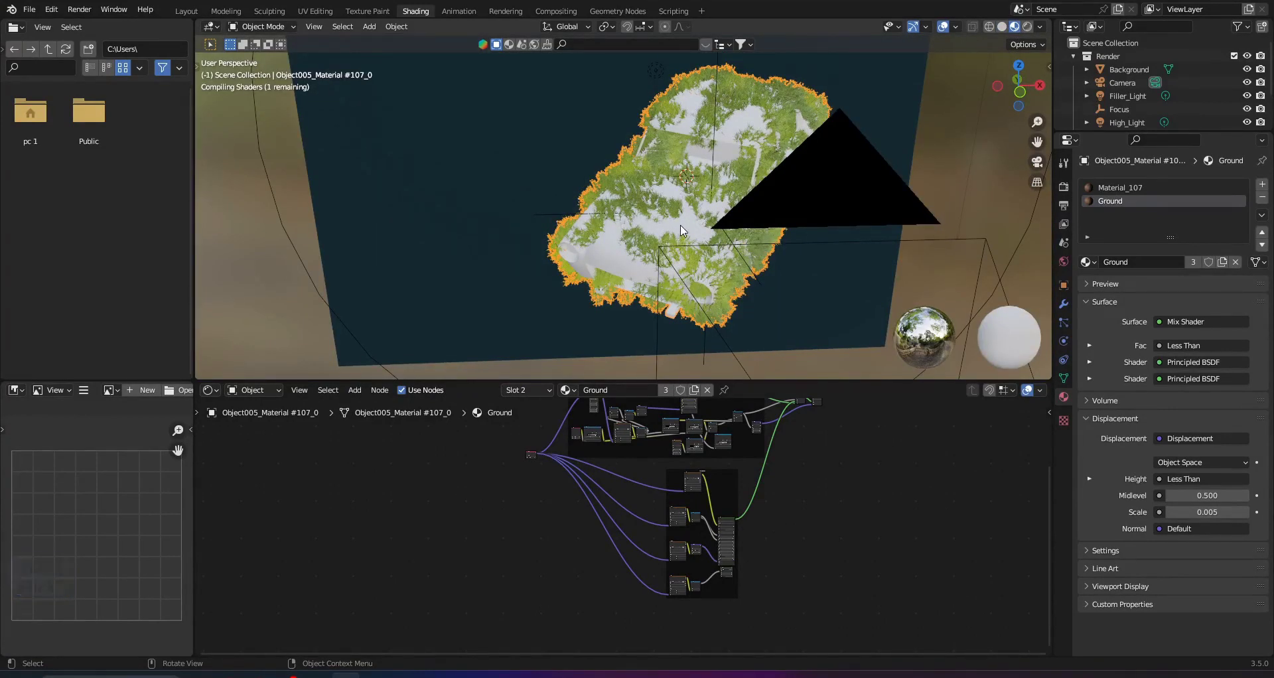
# Step: Orbit and zoom over the island to inspect the textured grass and soil
pyautogui.moveTo(683, 225); pyautogui.dragTo(608, 245, button='middle')
pyautogui.scroll(4, 631, 246)
pyautogui.scroll(3, 627, 244)
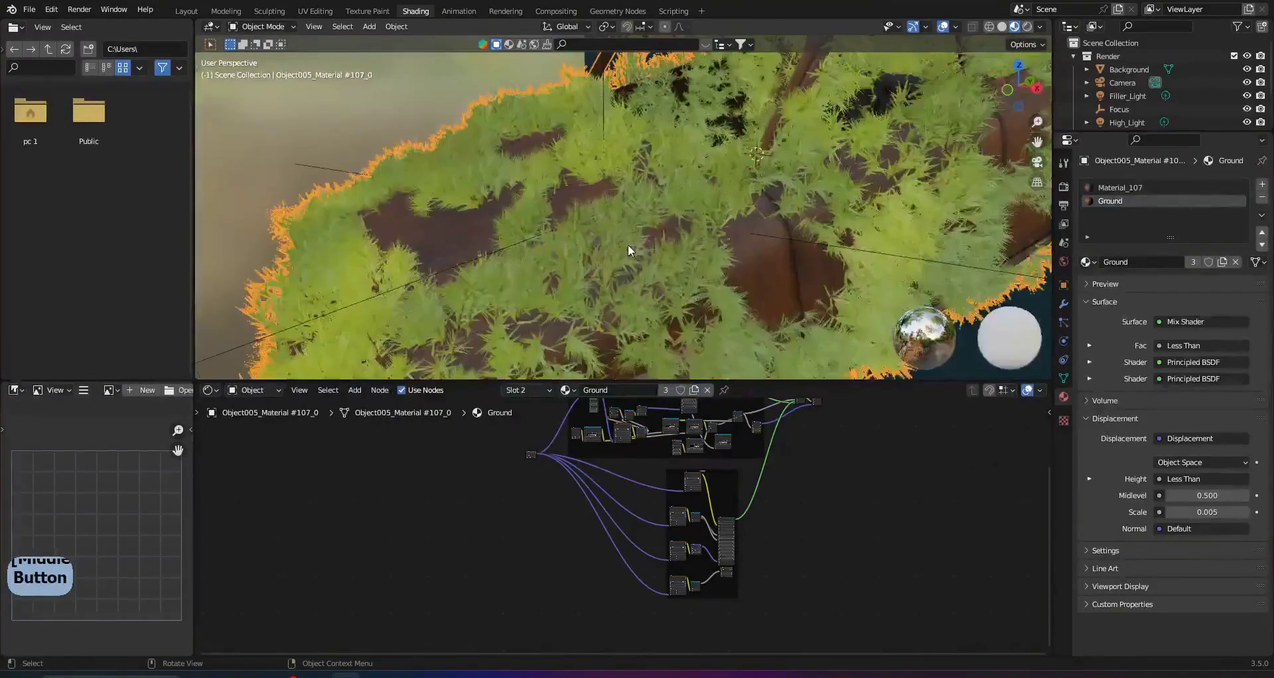
pyautogui.scroll(-4, 658, 266)
pyautogui.moveTo(695, 269)
pyautogui.mouseDown(button='middle')
pyautogui.moveTo(651, 252)
pyautogui.moveTo(708, 290)
pyautogui.mouseUp(button='middle')
pyautogui.scroll(3, 667, 264)
pyautogui.scroll(3, 815, 256)
pyautogui.moveTo(813, 251)
pyautogui.mouseDown(button='middle')
pyautogui.moveTo(653, 251)
pyautogui.moveTo(674, 238)
pyautogui.mouseUp(button='middle')
# Step: Name the Mossify modifier's Moss output attribute 'Moss' under Output Attributes
pyautogui.moveTo(563, 217)
pyautogui.keyDown('ctrl'); pyautogui.mouseDown(button='middle')
pyautogui.moveTo(653, 276)
pyautogui.moveTo(619, 254)
pyautogui.mouseUp(button='middle'); pyautogui.keyUp('ctrl')
pyautogui.click(1064, 305)
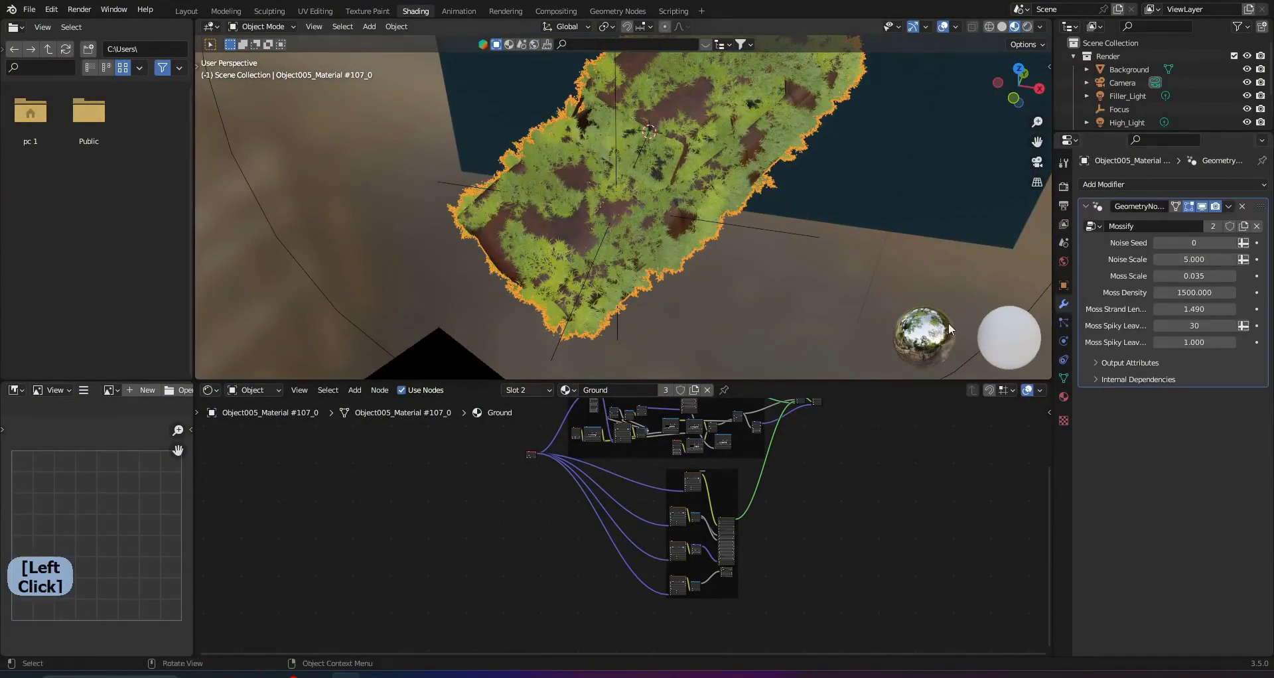
pyautogui.click(1130, 363)
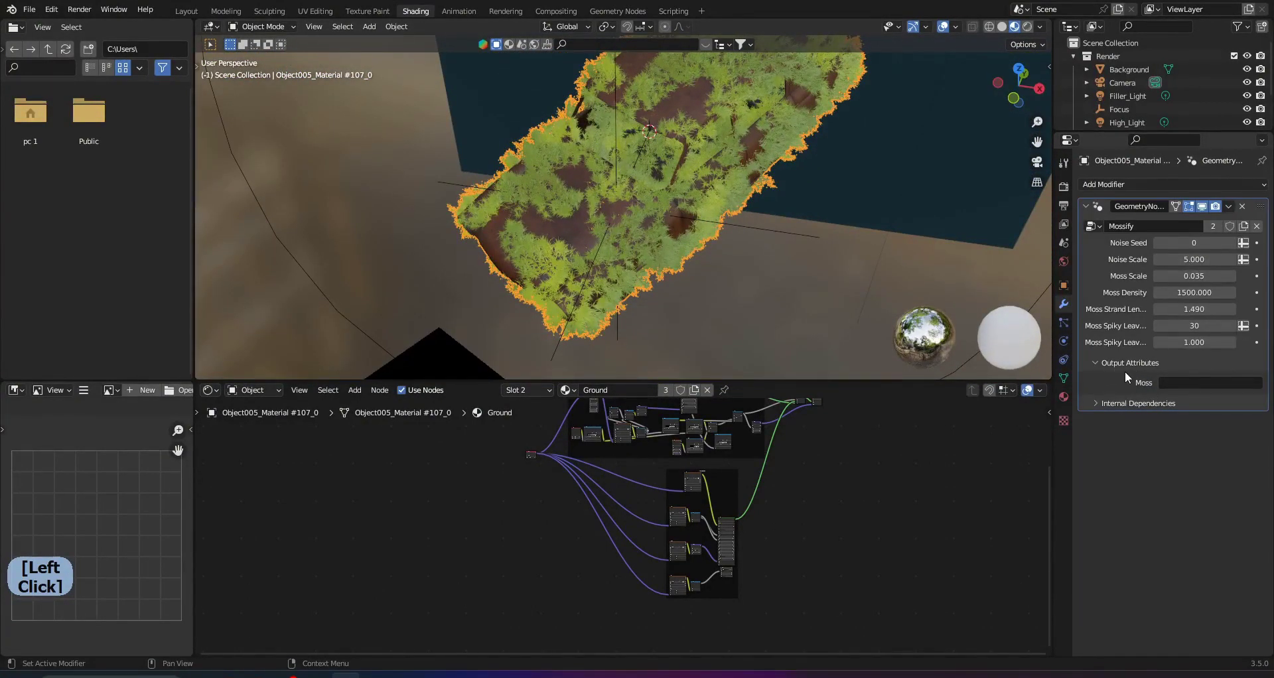
pyautogui.click(1183, 383)
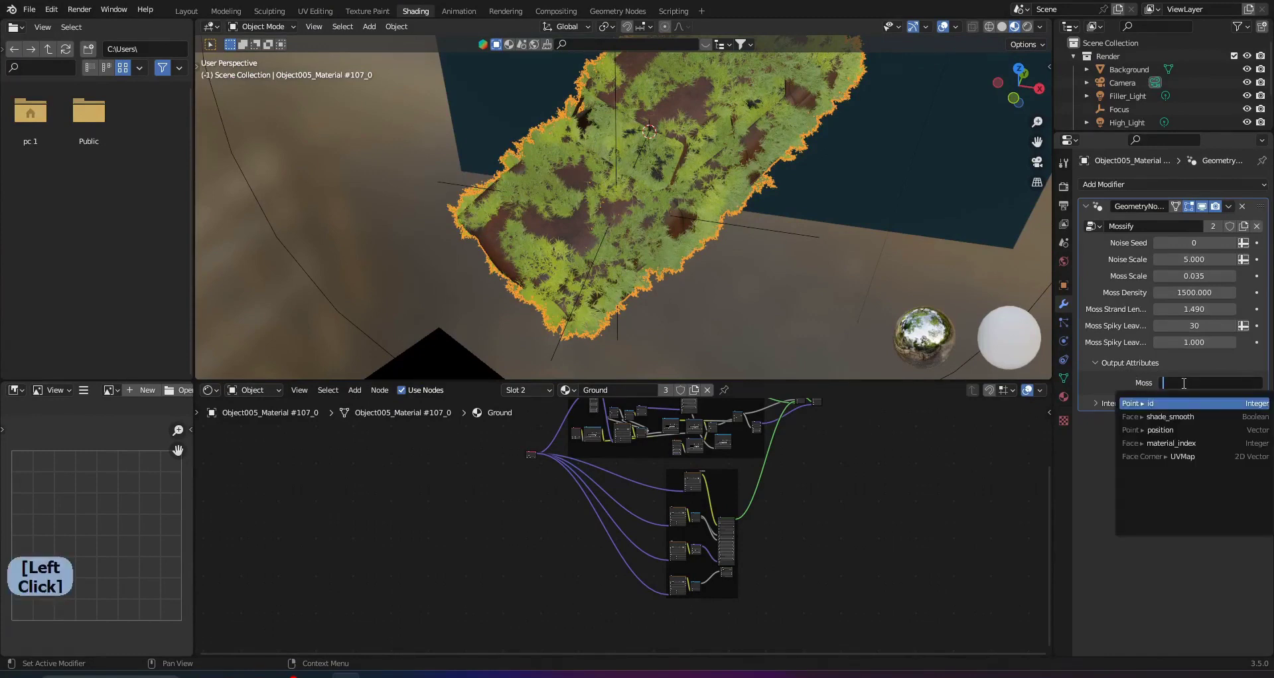
pyautogui.write('Moss')
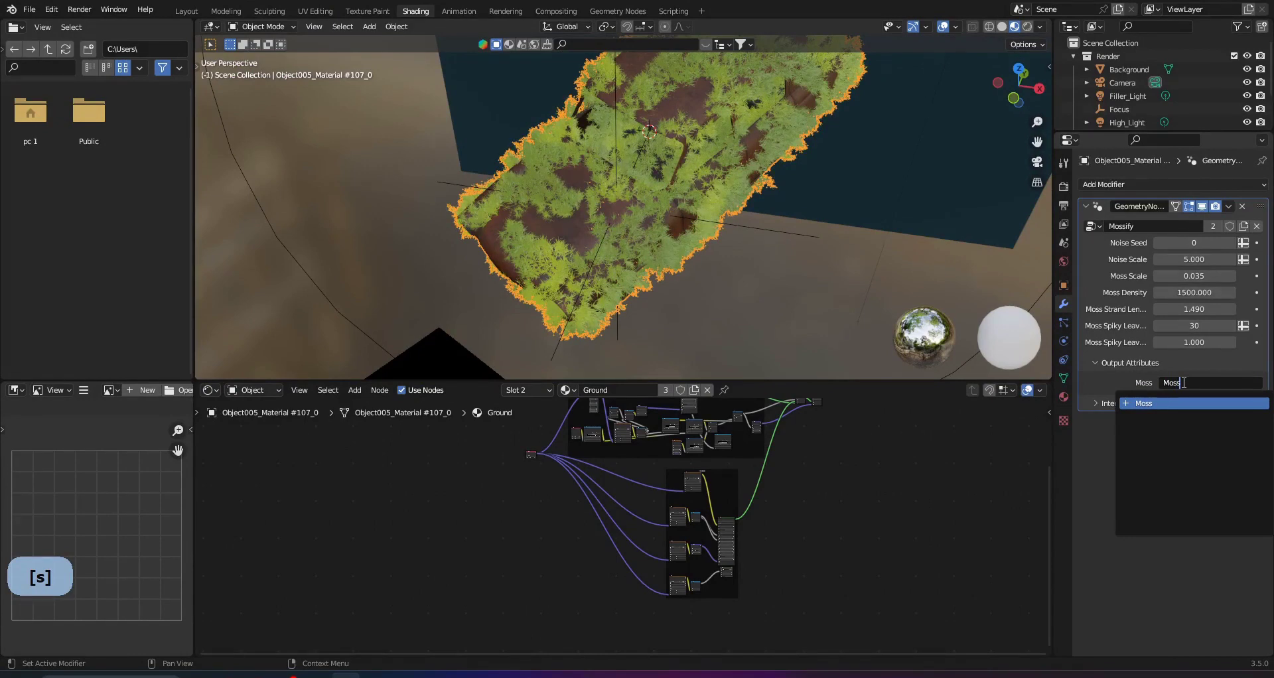
pyautogui.click(1173, 406)
pyautogui.click(1116, 391)
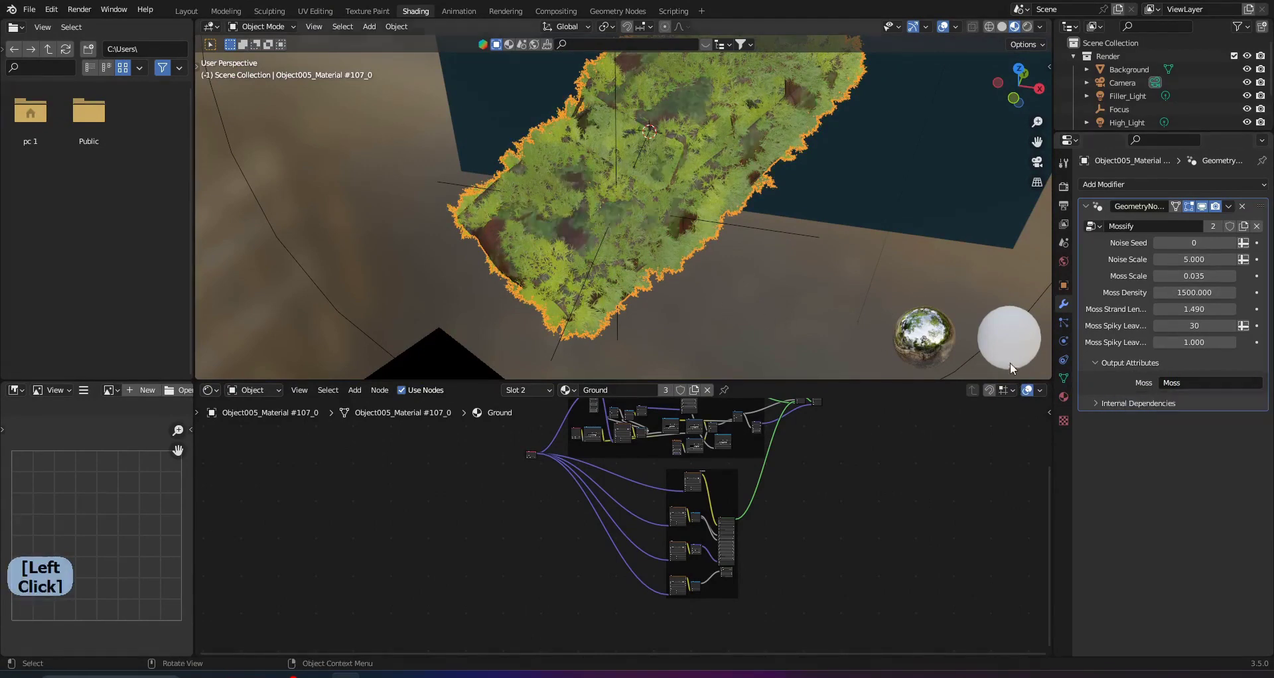
pyautogui.scroll(3, 479, 205)
# Step: Switch to the Layout workspace and view the moss-covered island through the scene camera
pyautogui.moveTo(600, 232)
pyautogui.mouseDown(button='middle')
pyautogui.moveTo(505, 229)
pyautogui.moveTo(544, 254)
pyautogui.moveTo(726, 245)
pyautogui.moveTo(664, 166)
pyautogui.moveTo(645, 192)
pyautogui.moveTo(259, 52)
pyautogui.mouseUp(button='middle')
pyautogui.click(186, 12)
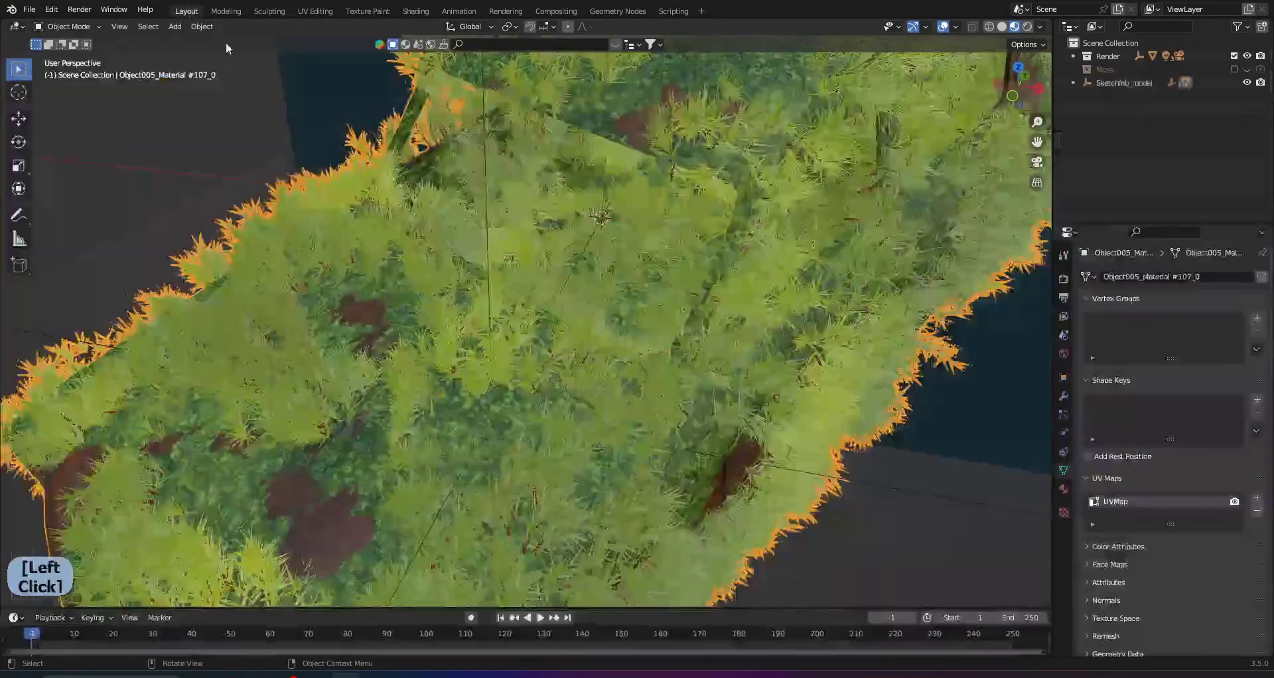
pyautogui.scroll(-3, 671, 321)
pyautogui.moveTo(671, 320); pyautogui.dragTo(646, 253, button='middle')
pyautogui.scroll(3, 652, 249)
pyautogui.press('KP_0')
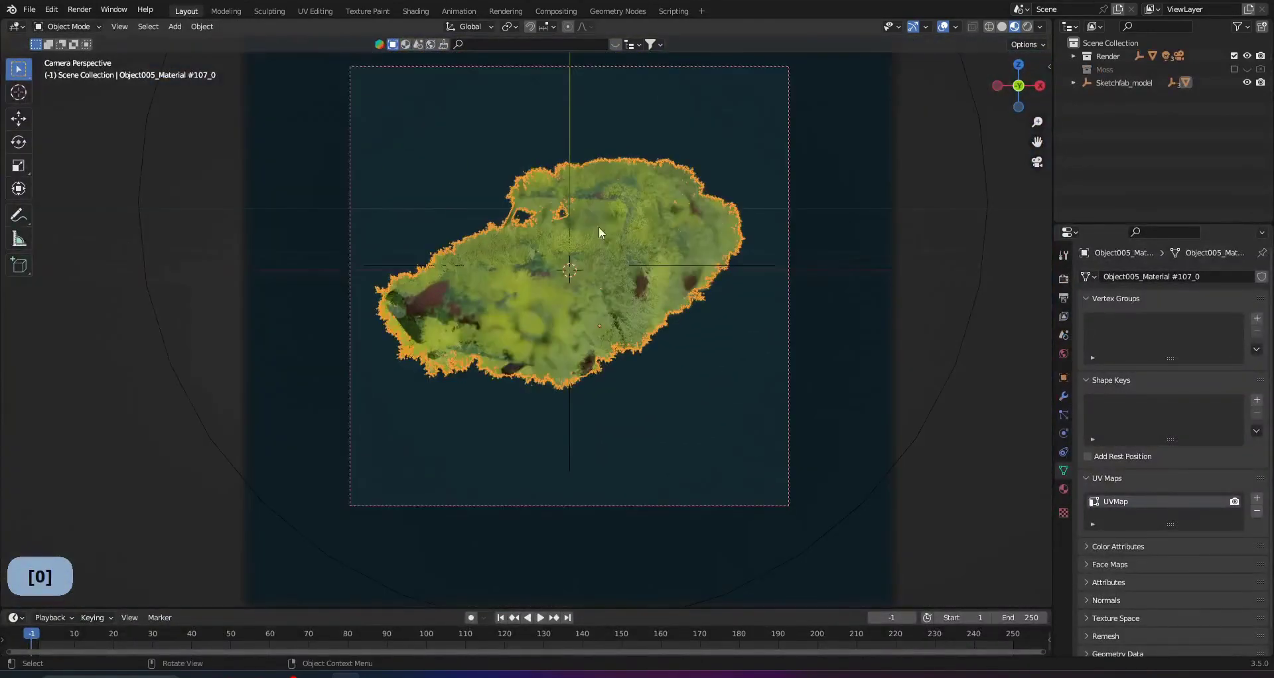
pyautogui.scroll(3, 690, 301)
pyautogui.keyDown('shift'); pyautogui.moveTo(635, 274); pyautogui.dragTo(655, 241, button='middle'); pyautogui.keyUp('shift')
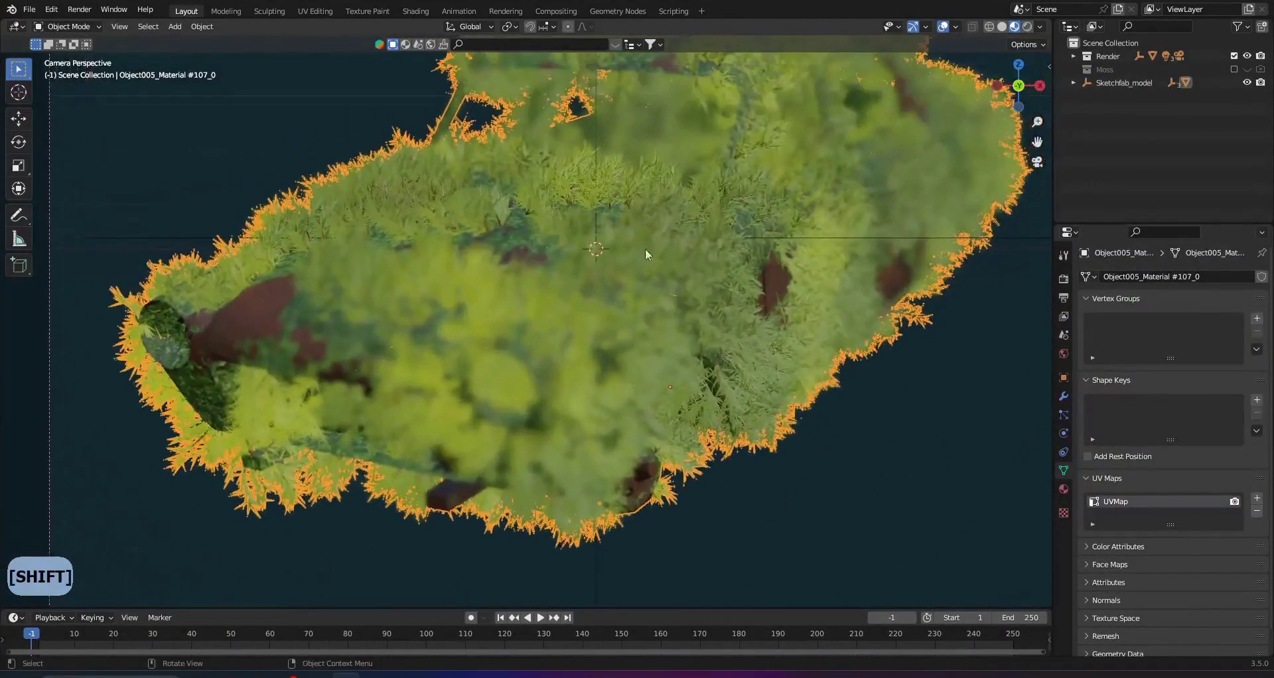
pyautogui.scroll(-2, 675, 280)
pyautogui.scroll(2, 676, 280)
# Step: Rotate the selection freely, then cancel a second trackball rotation of the car
pyautogui.press('r')
pyautogui.press('r')
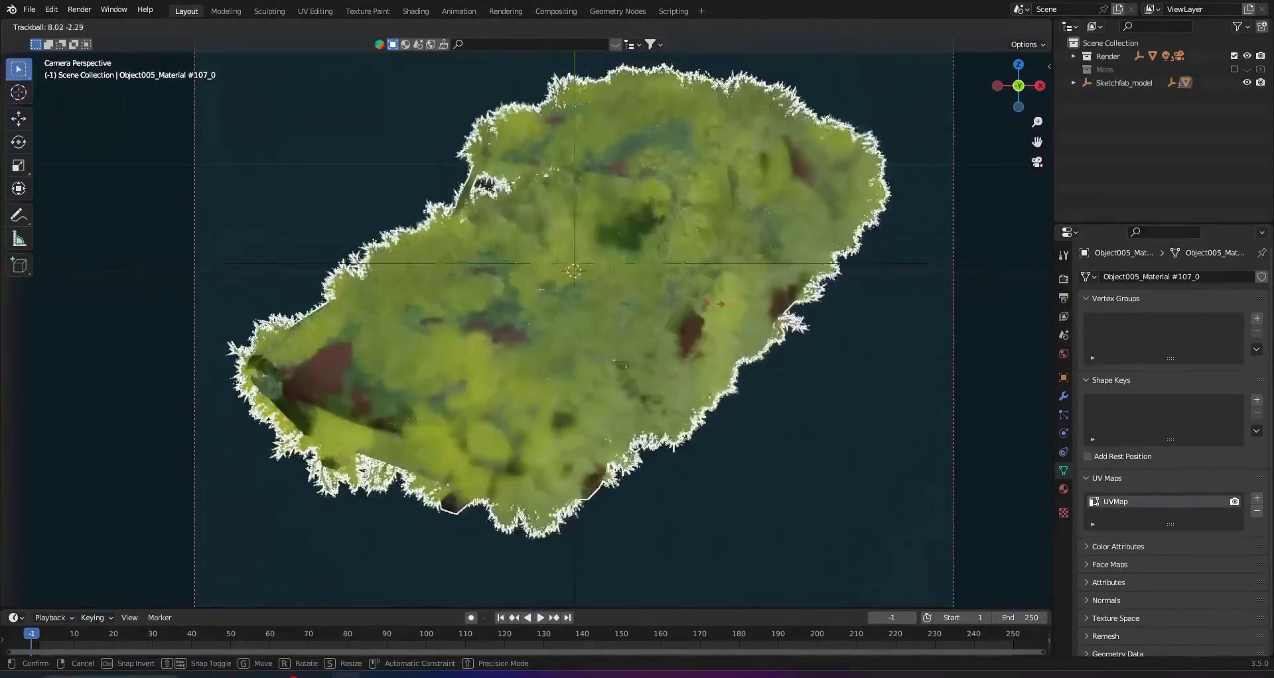
pyautogui.click(707, 308)
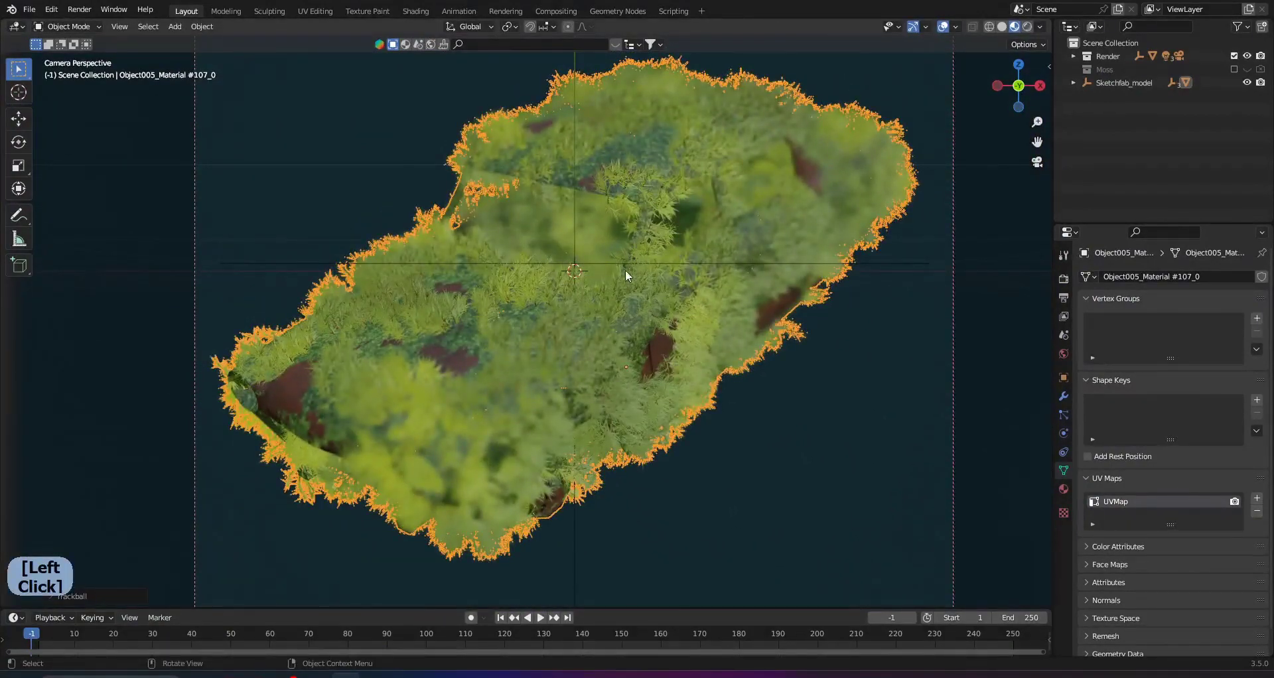
pyautogui.scroll(-2, 731, 289)
pyautogui.scroll(-2, 731, 289)
pyautogui.press('r')
pyautogui.press('r')
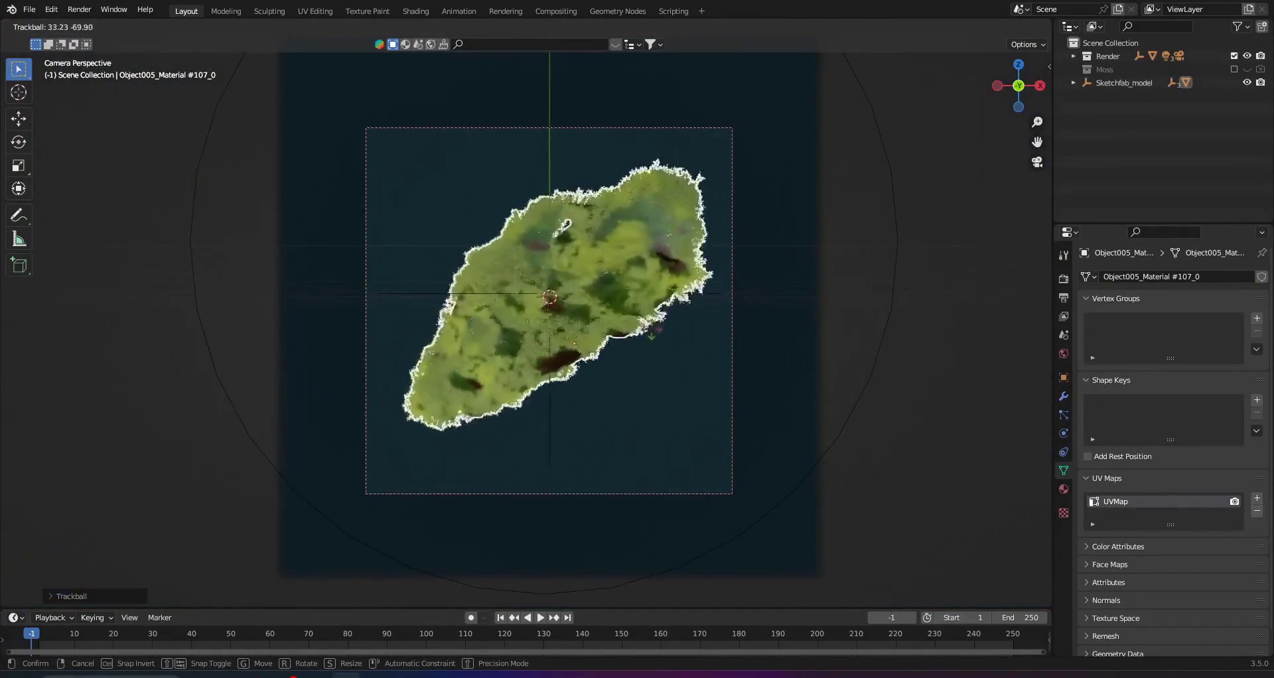
pyautogui.rightClick(668, 318)
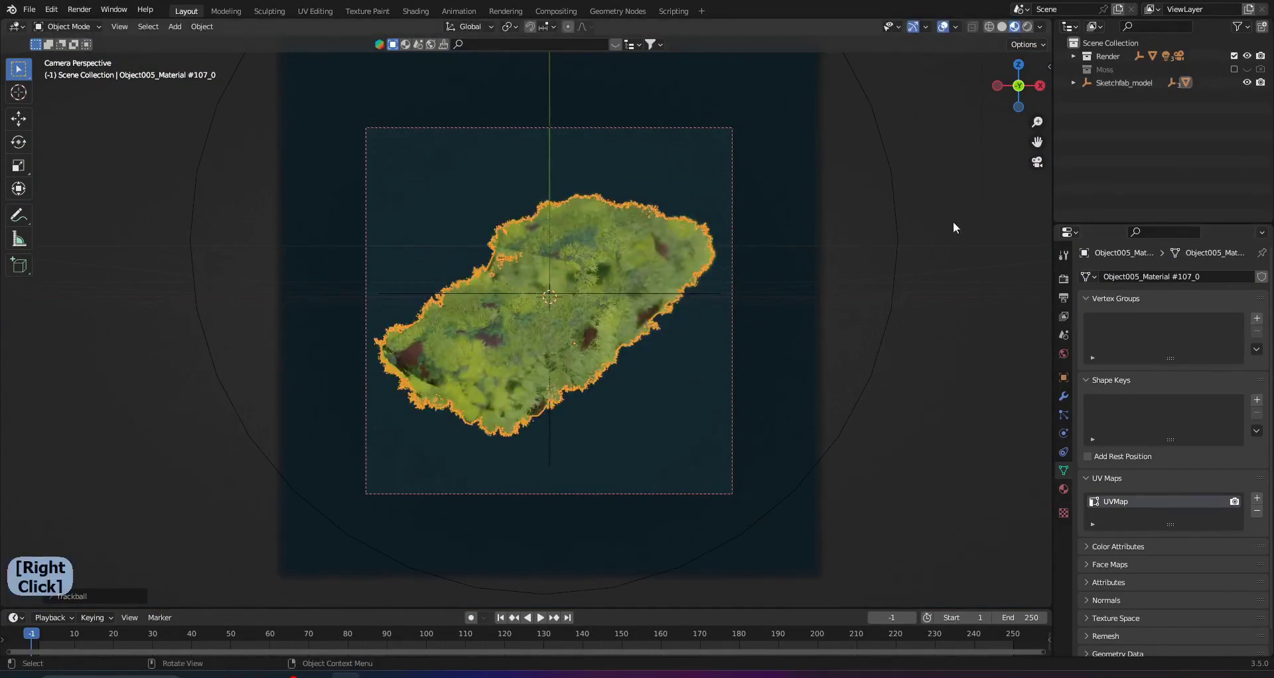
# Step: Enable depth of field on the Camera in the Render collection
pyautogui.click(1073, 56)
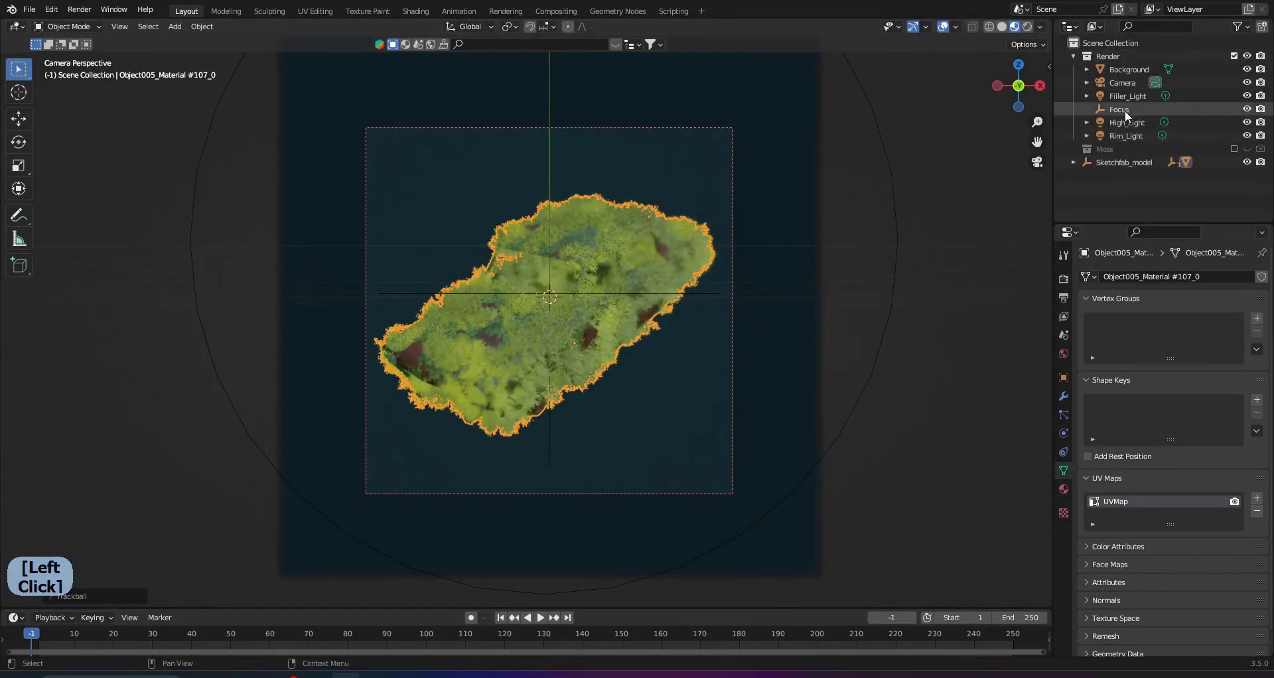
pyautogui.click(1122, 82)
pyautogui.click(1096, 516)
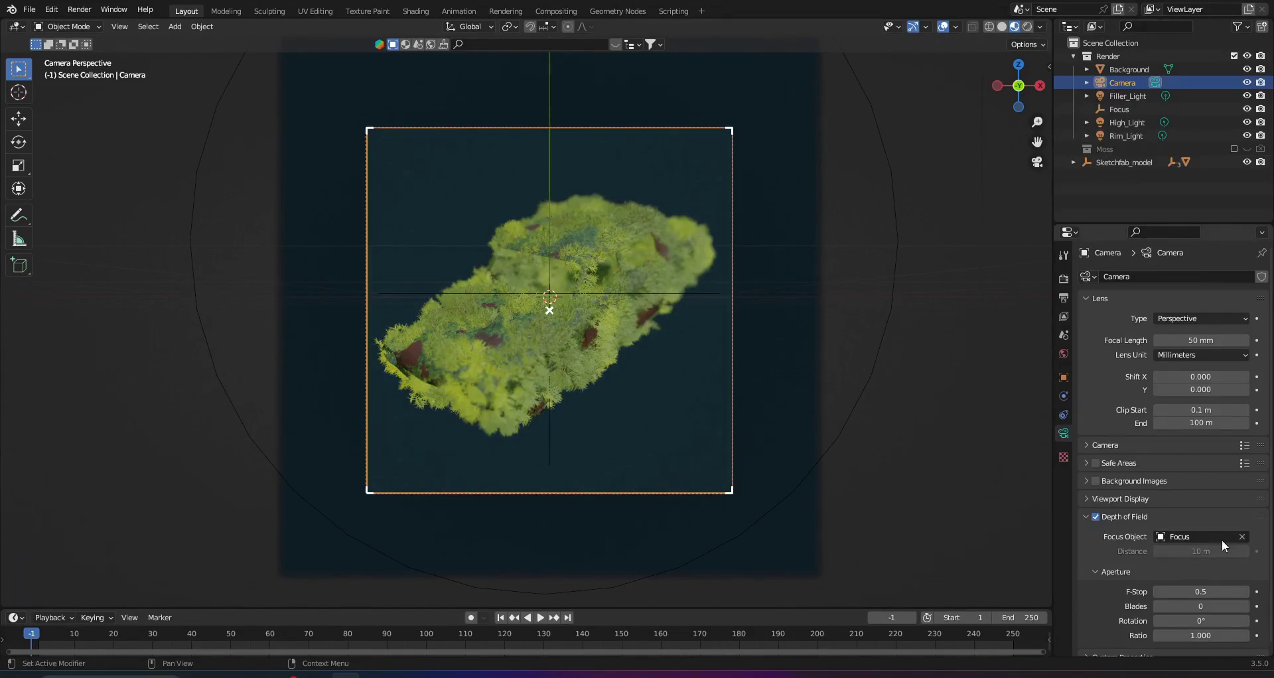
pyautogui.scroll(4, 569, 359)
pyautogui.scroll(-4, 568, 356)
# Step: Set the camera's focus object to the mossy car
pyautogui.click(1241, 537)
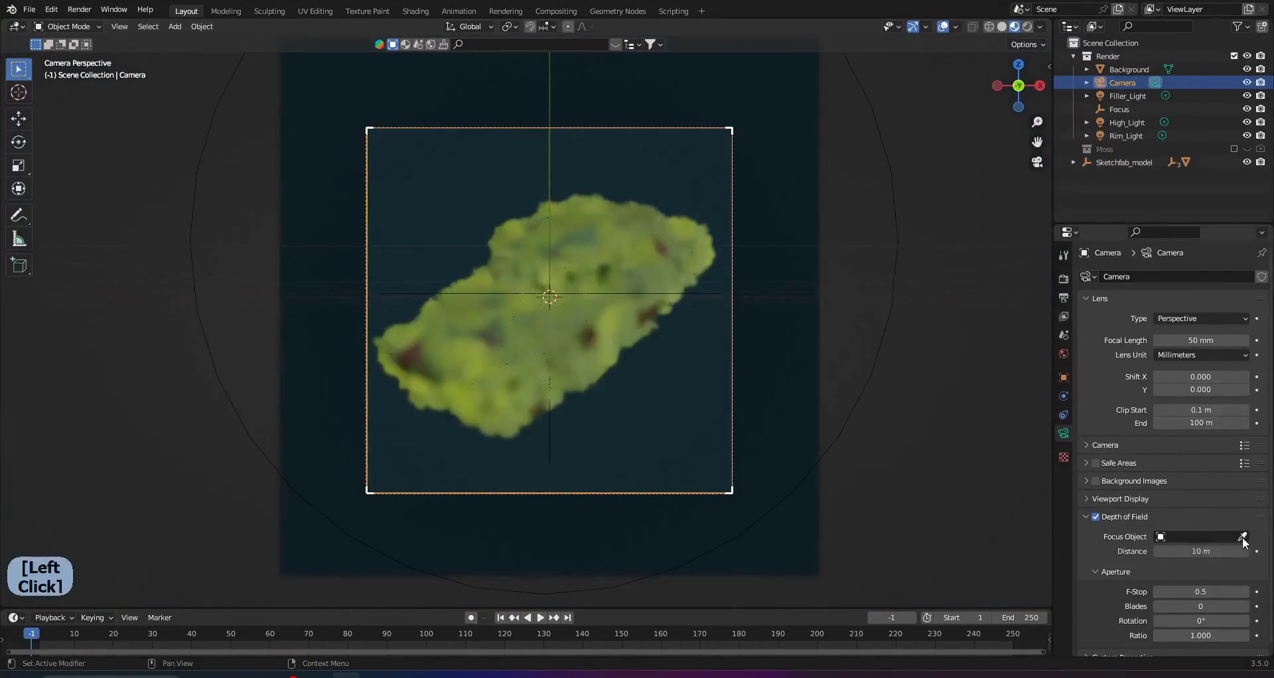
pyautogui.click(507, 350)
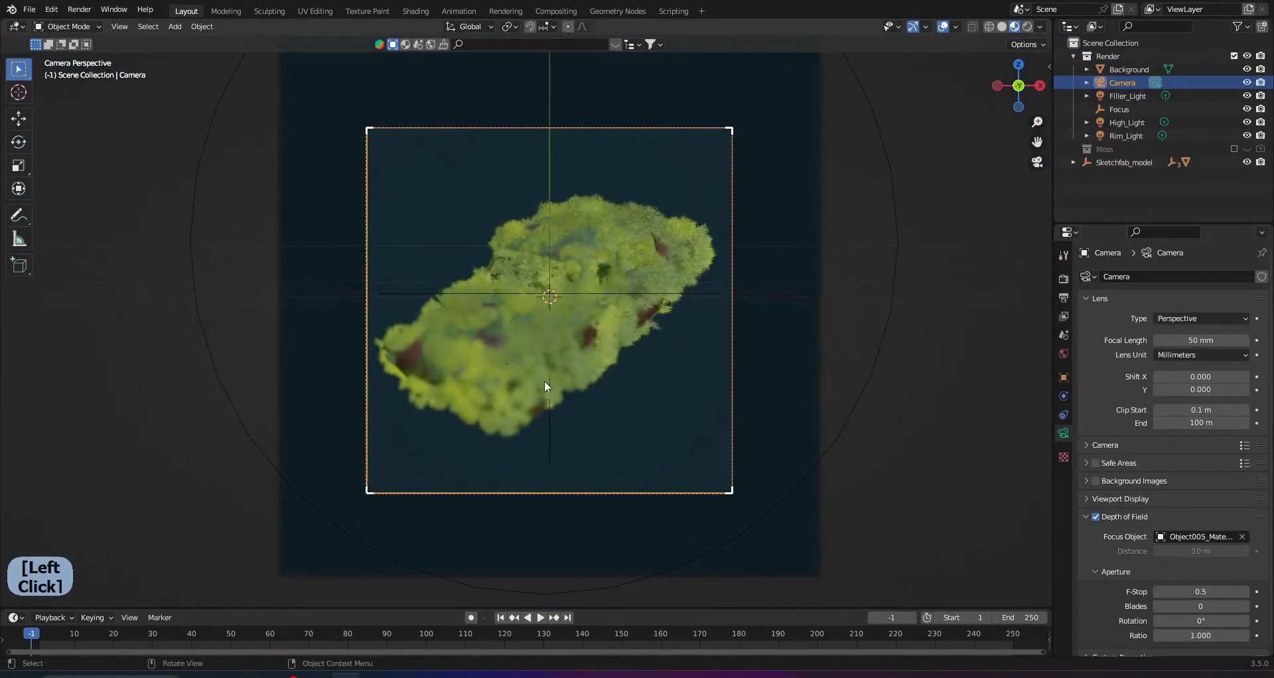
pyautogui.scroll(4, 531, 377)
pyautogui.scroll(-3, 610, 321)
pyautogui.scroll(-1, 1253, 629)
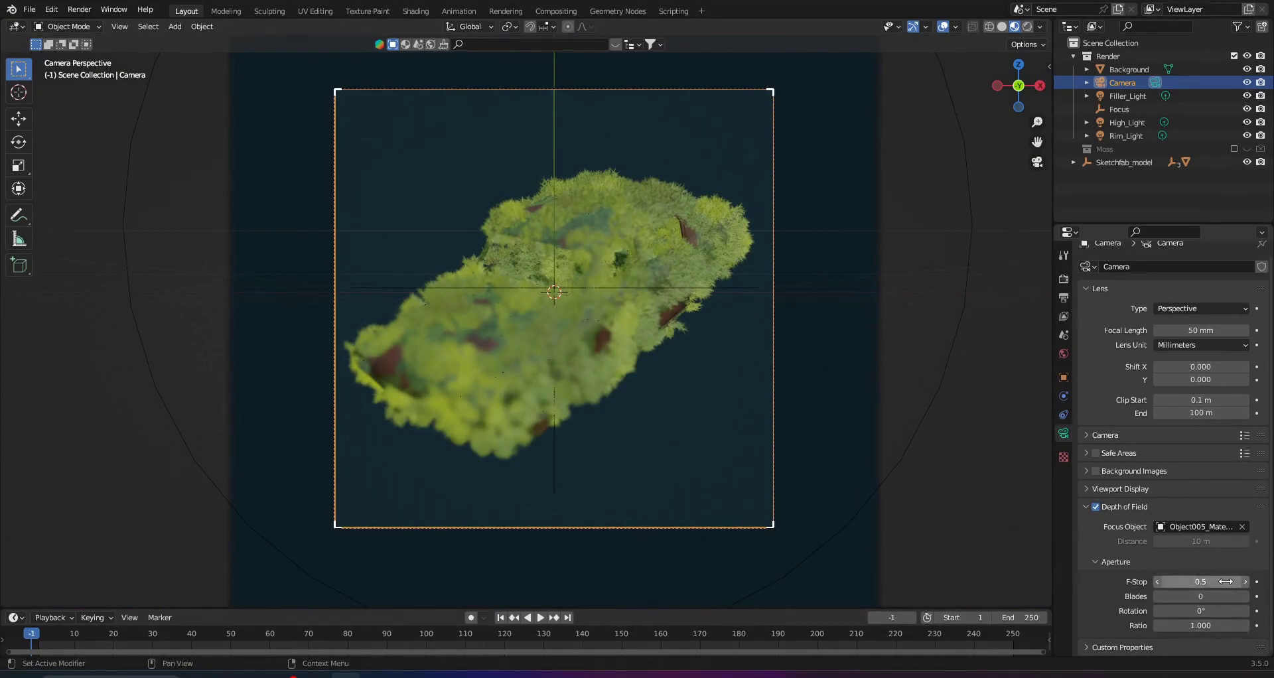
# Step: Set the camera's F-Stop to 1.1
pyautogui.moveTo(1233, 585); pyautogui.dragTo(1215, 585)
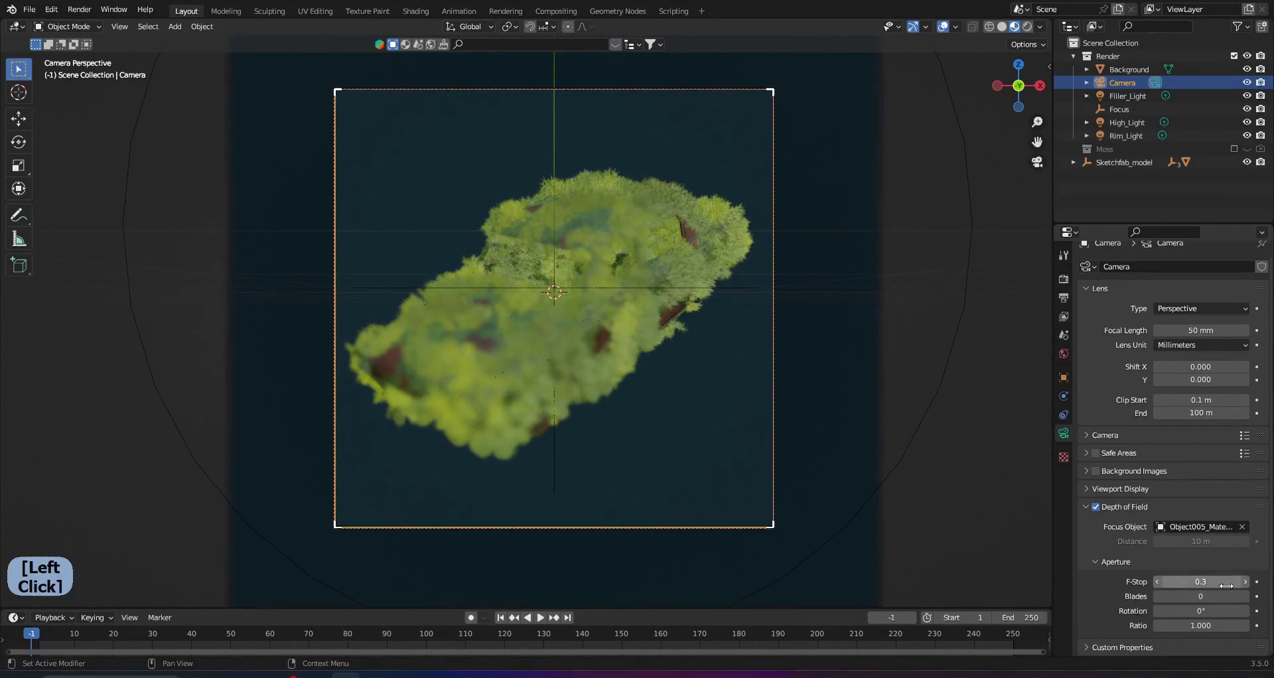
pyautogui.click(1247, 582)
pyautogui.click(1245, 583)
pyautogui.click(1245, 582)
pyautogui.scroll(5, 668, 308)
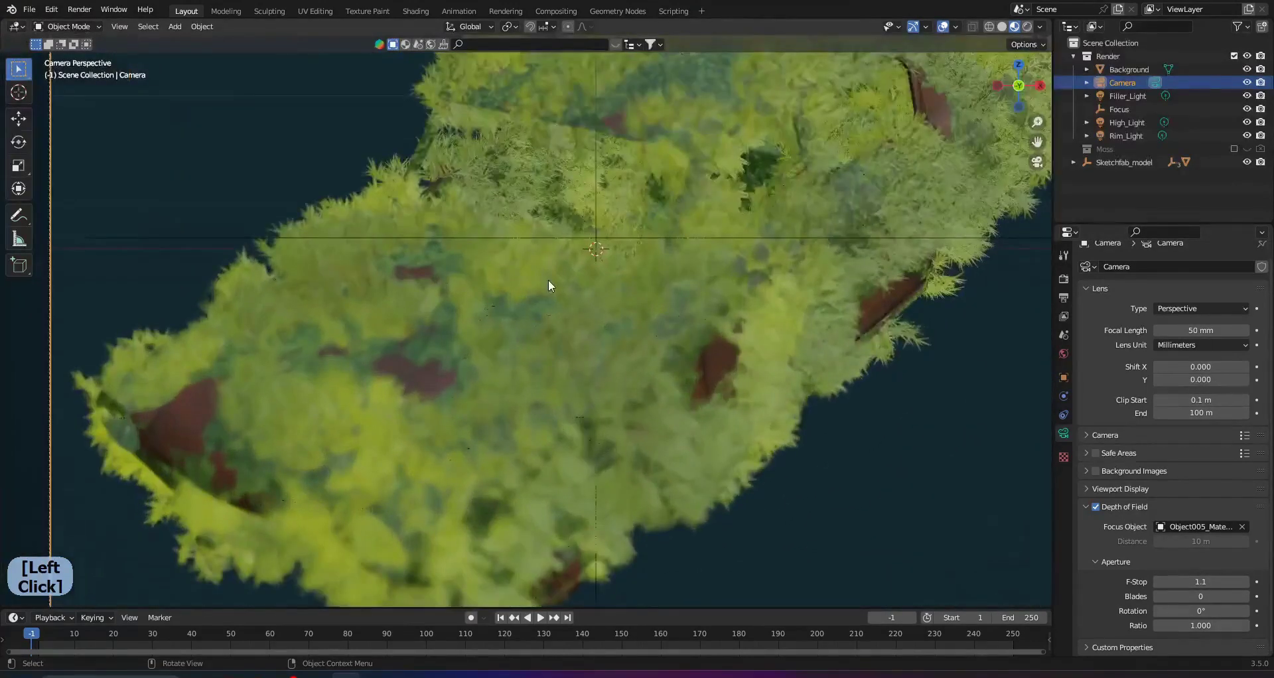
pyautogui.scroll(-2, 548, 280)
pyautogui.scroll(2, 612, 277)
pyautogui.scroll(-1, 594, 343)
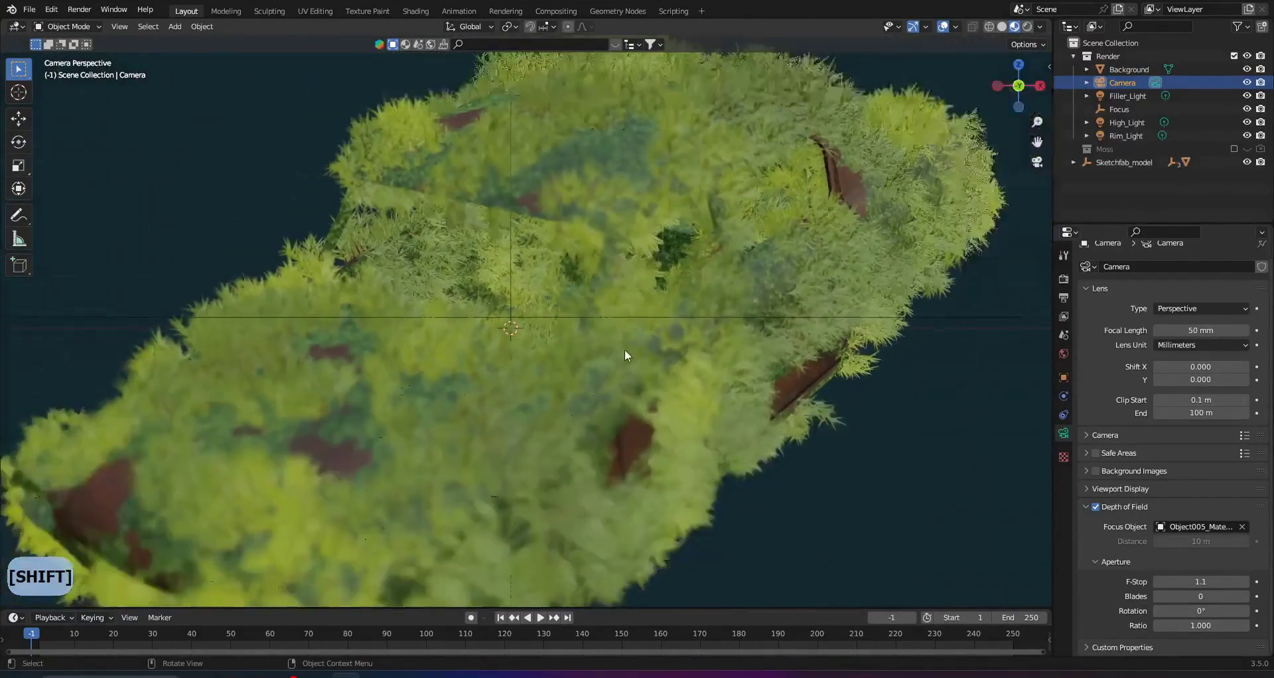
# Step: Inspect the depth-of-field blur on the mossy car and bring up the Add menu
pyautogui.scroll(-2, 617, 352)
pyautogui.scroll(-2, 590, 347)
pyautogui.scroll(3, 558, 355)
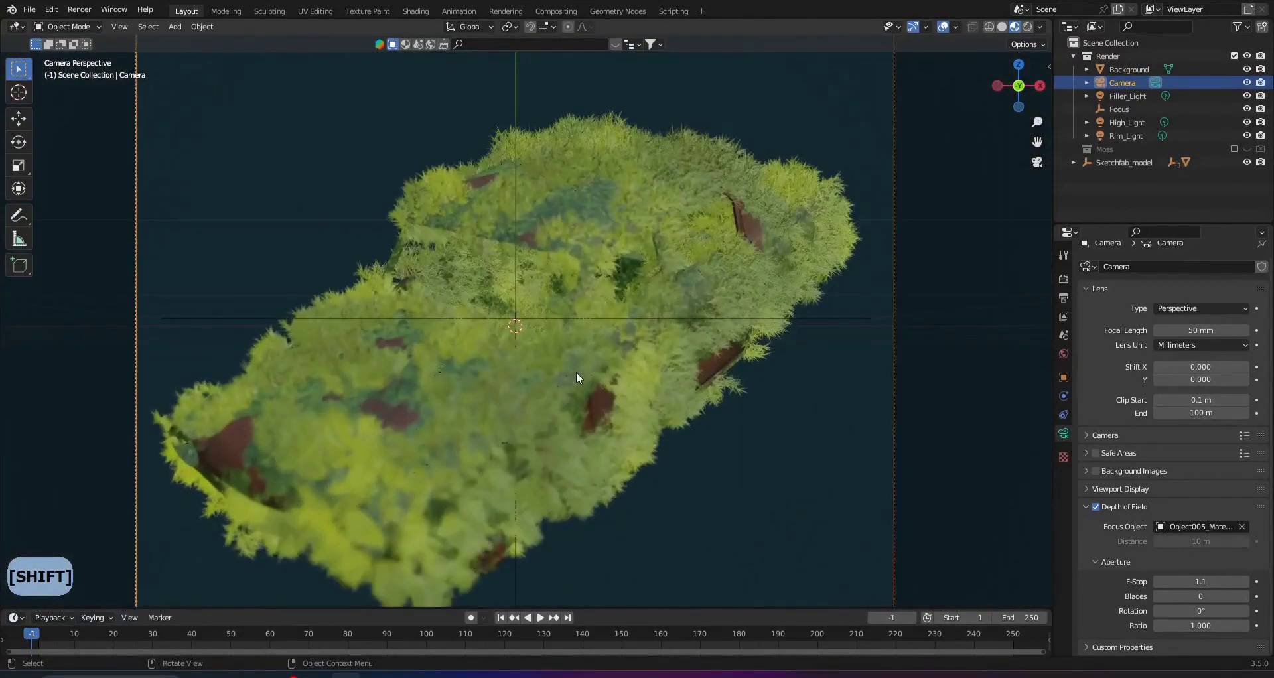
pyautogui.keyDown('shift'); pyautogui.moveTo(527, 379); pyautogui.dragTo(569, 317, button='middle'); pyautogui.keyUp('shift')
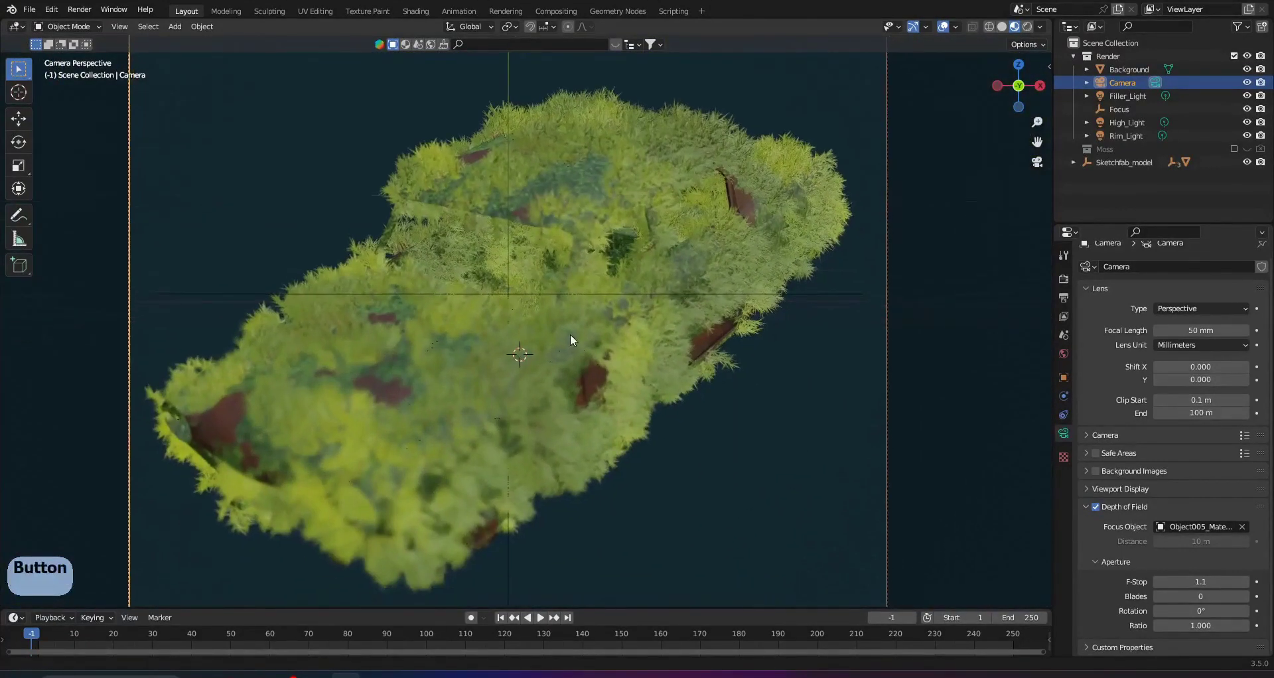
pyautogui.scroll(1, 569, 316)
pyautogui.hotkey('shift', 'a')
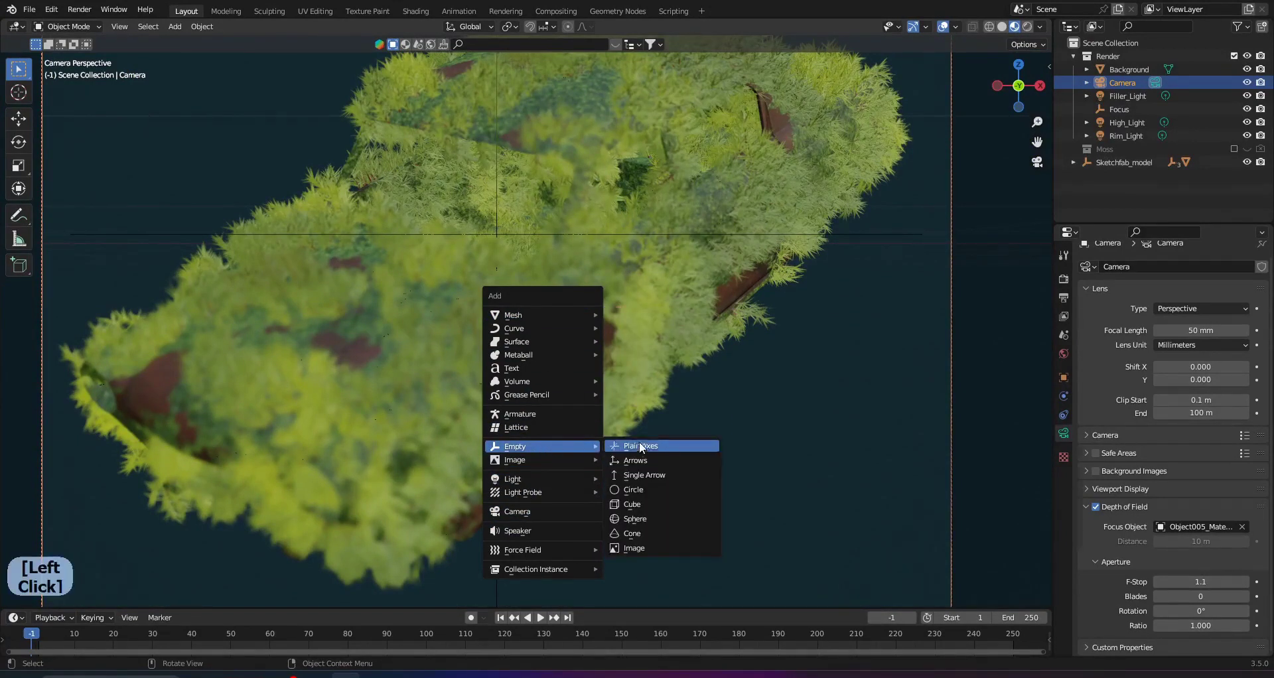
# Step: Add a small plain axes empty and position it on the mossy island of the car
pyautogui.click(637, 442)
pyautogui.press('s')
pyautogui.click(574, 370)
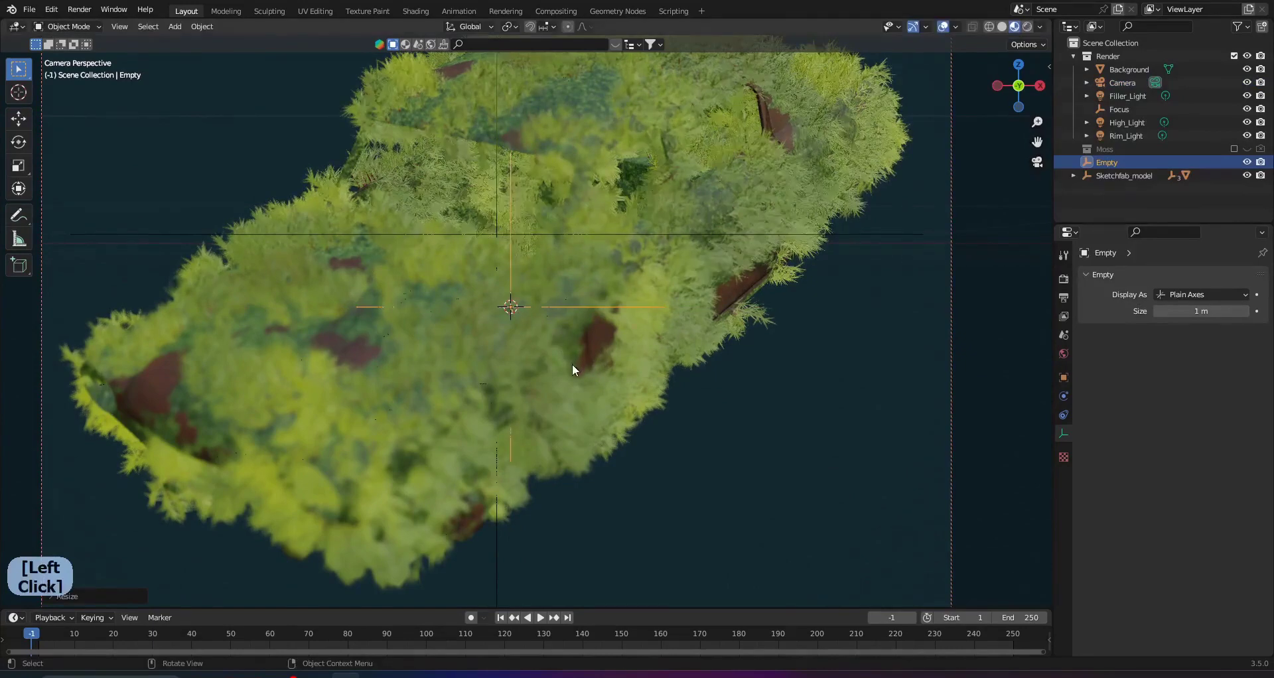
pyautogui.scroll(-4, 572, 364)
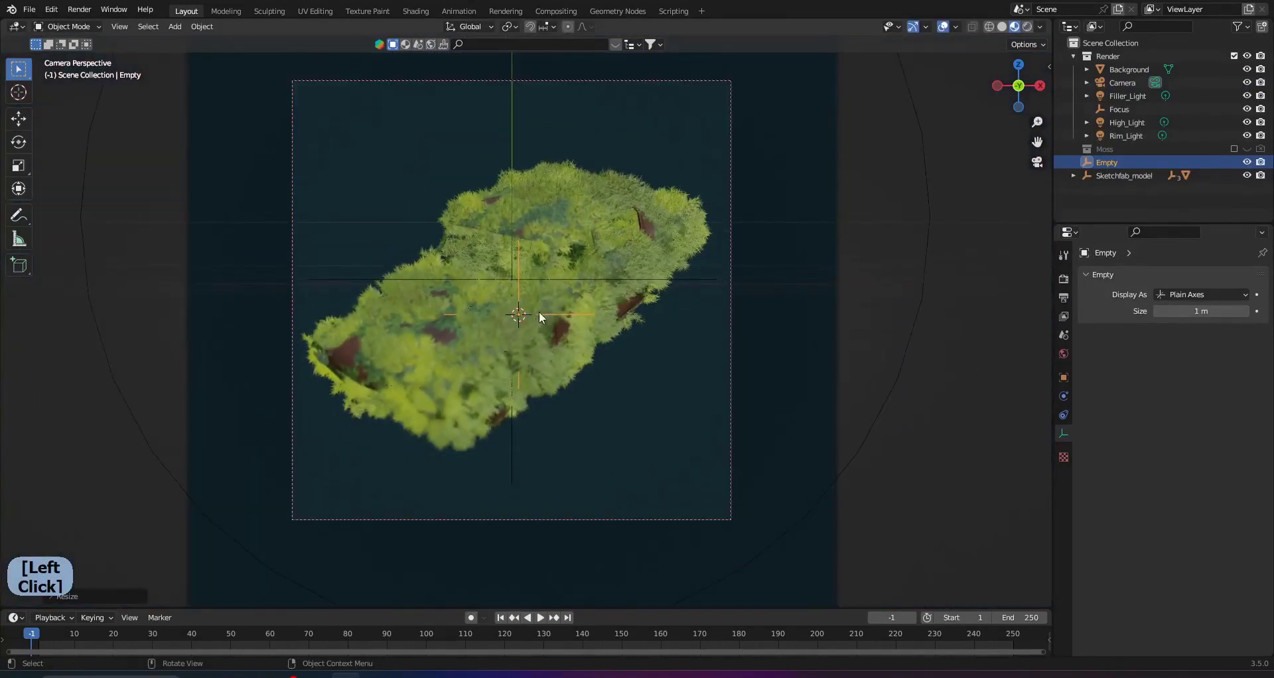
pyautogui.press('g')
pyautogui.click(586, 305)
pyautogui.moveTo(585, 305)
pyautogui.mouseDown(button='middle')
pyautogui.moveTo(835, 284)
pyautogui.moveTo(823, 276)
pyautogui.moveTo(654, 321)
pyautogui.moveTo(834, 282)
pyautogui.mouseUp(button='middle')
pyautogui.press('g')
pyautogui.click(796, 270)
# Step: Rename the empty to 'My Focus' in the Outliner
pyautogui.doubleClick(1108, 162)
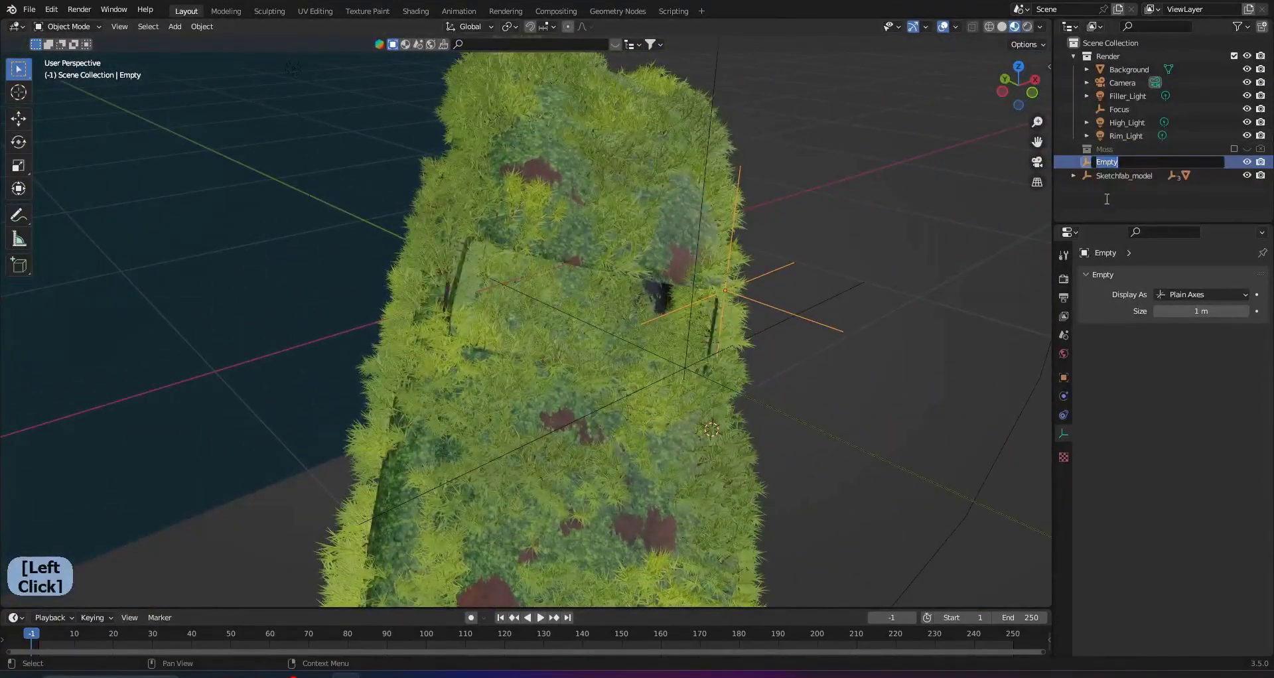
pyautogui.write('My Fuco')
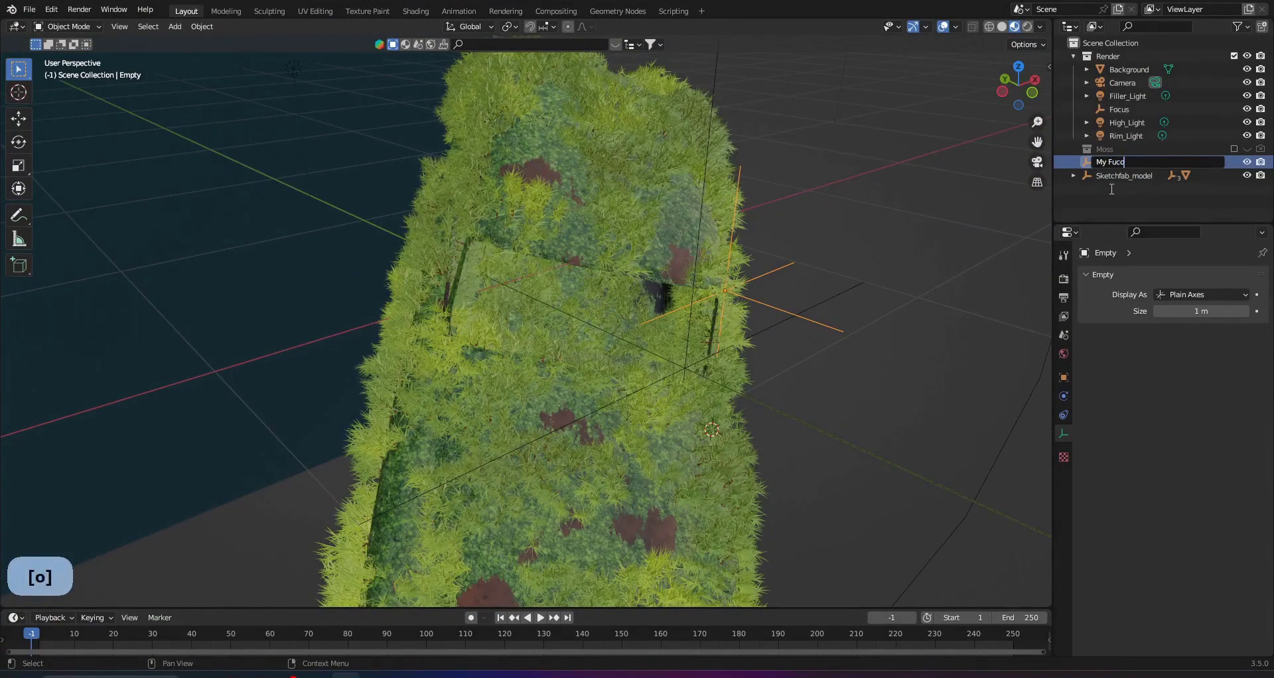
pyautogui.press('BackSpace')
pyautogui.press('BackSpace')
pyautogui.press('BackSpace')
pyautogui.write('ocus')
pyautogui.press('Return')
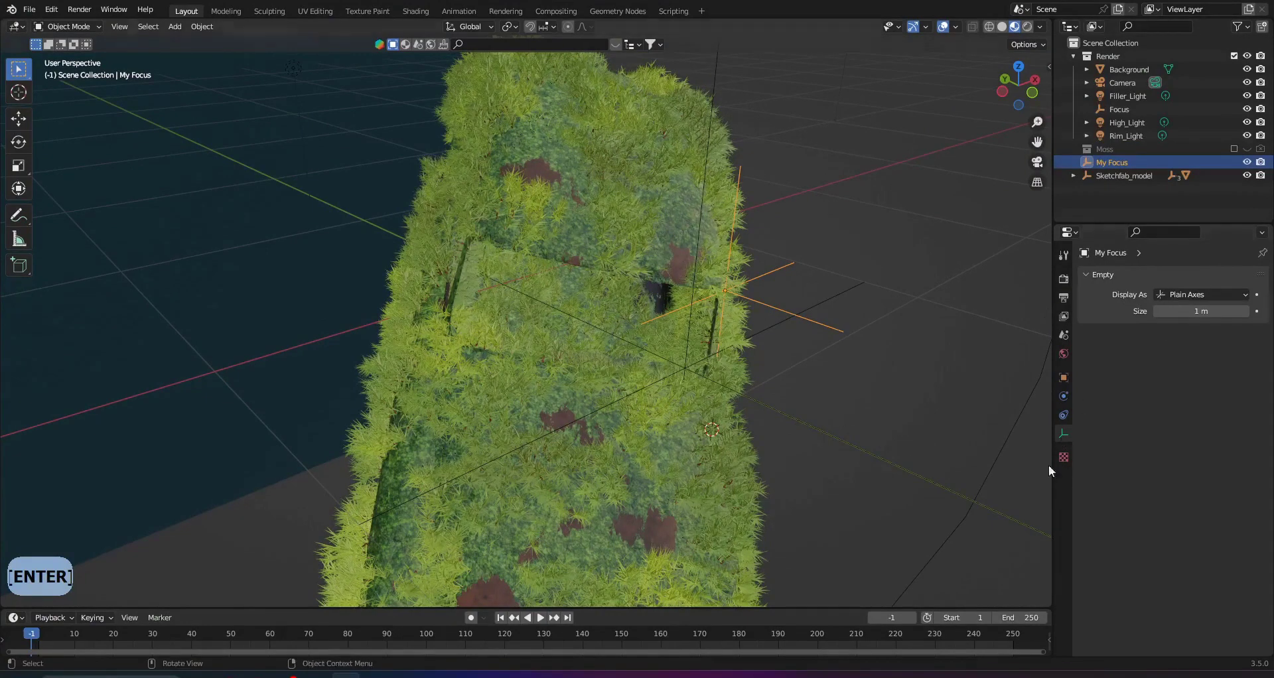
pyautogui.scroll(-6, 686, 377)
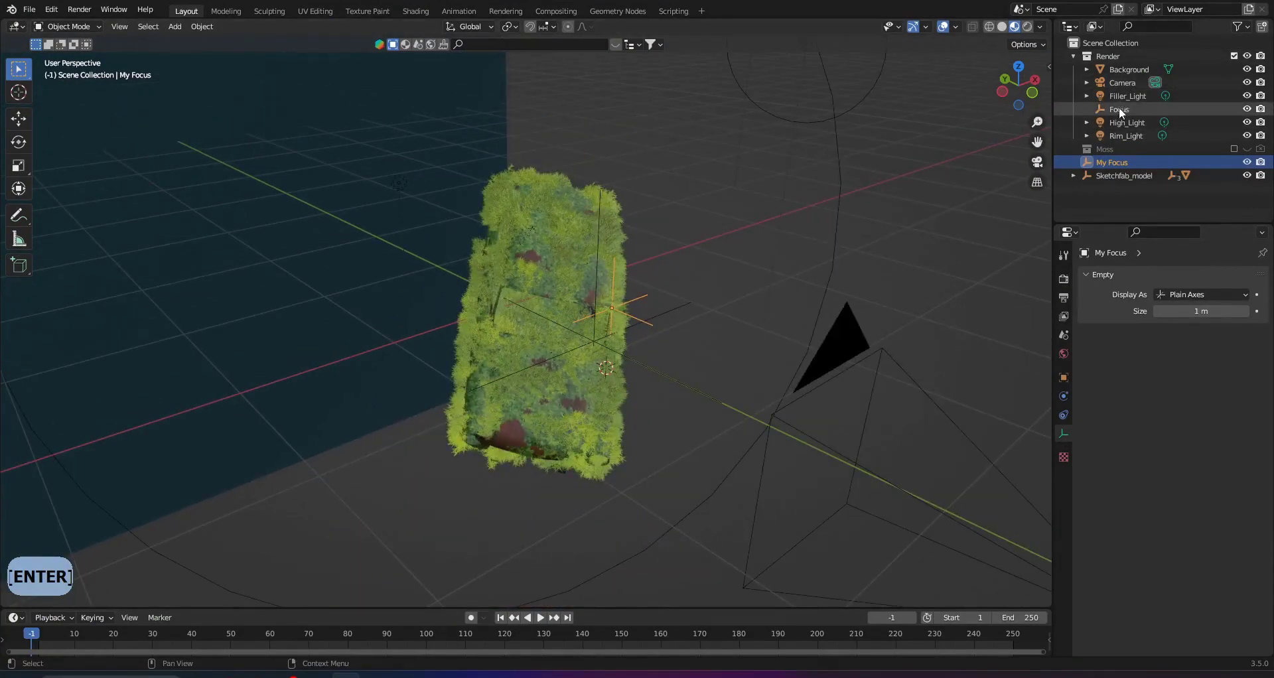
# Step: Set the camera's depth of field Focus Object to the My Focus empty
pyautogui.click(1117, 82)
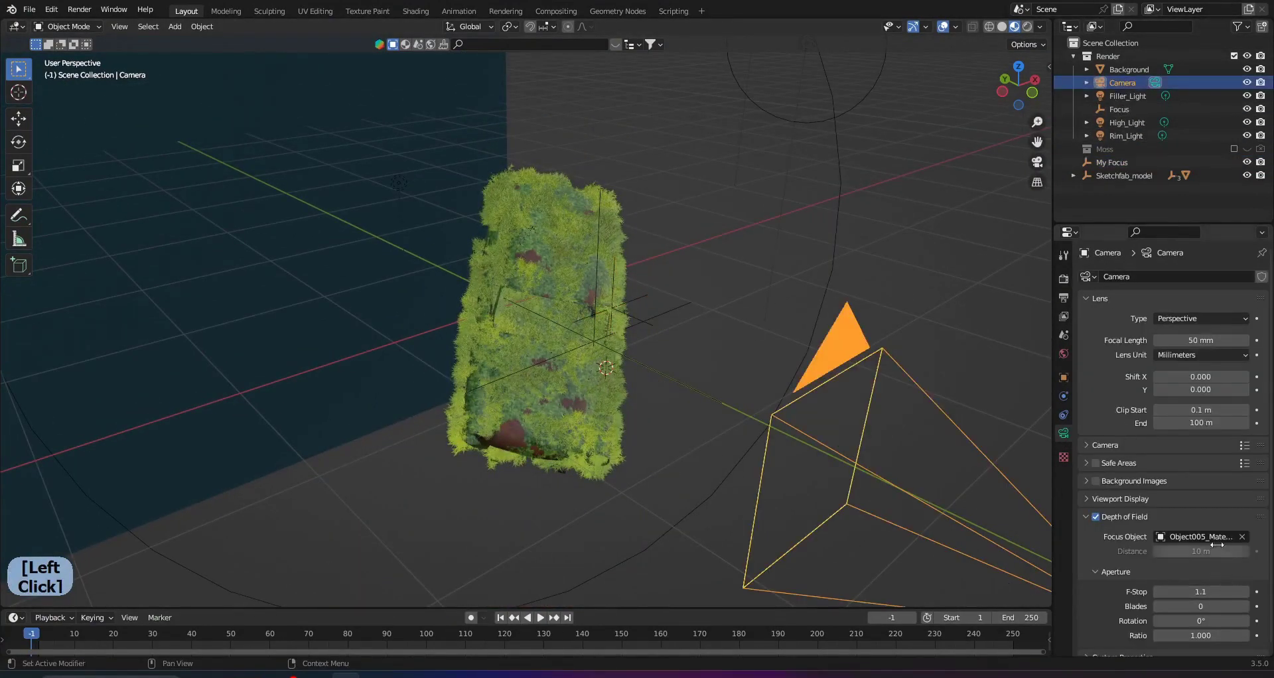
pyautogui.click(1218, 538)
pyautogui.write('y')
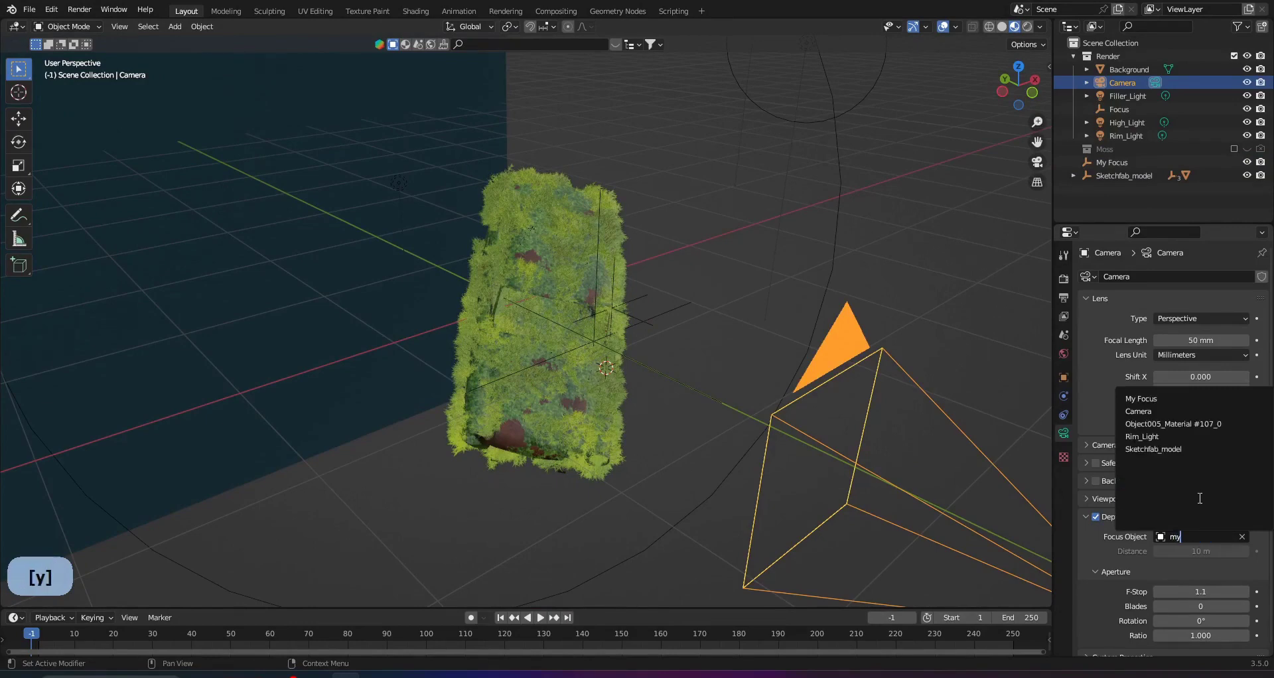
pyautogui.click(1143, 399)
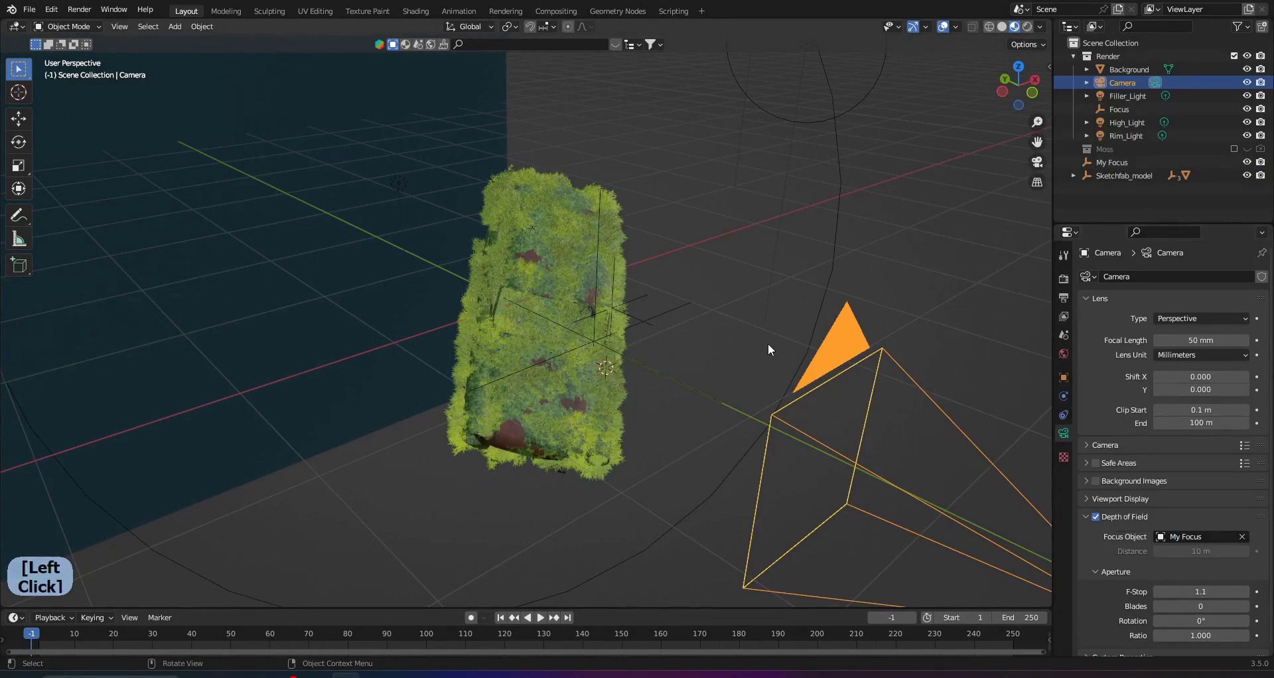
# Step: Look through the camera (Numpad 0), adjust the framing, and deselect the camera
pyautogui.press('KP_0')
pyautogui.scroll(4, 703, 340)
pyautogui.keyDown('shift'); pyautogui.moveTo(594, 288); pyautogui.dragTo(515, 353, button='middle'); pyautogui.keyUp('shift')
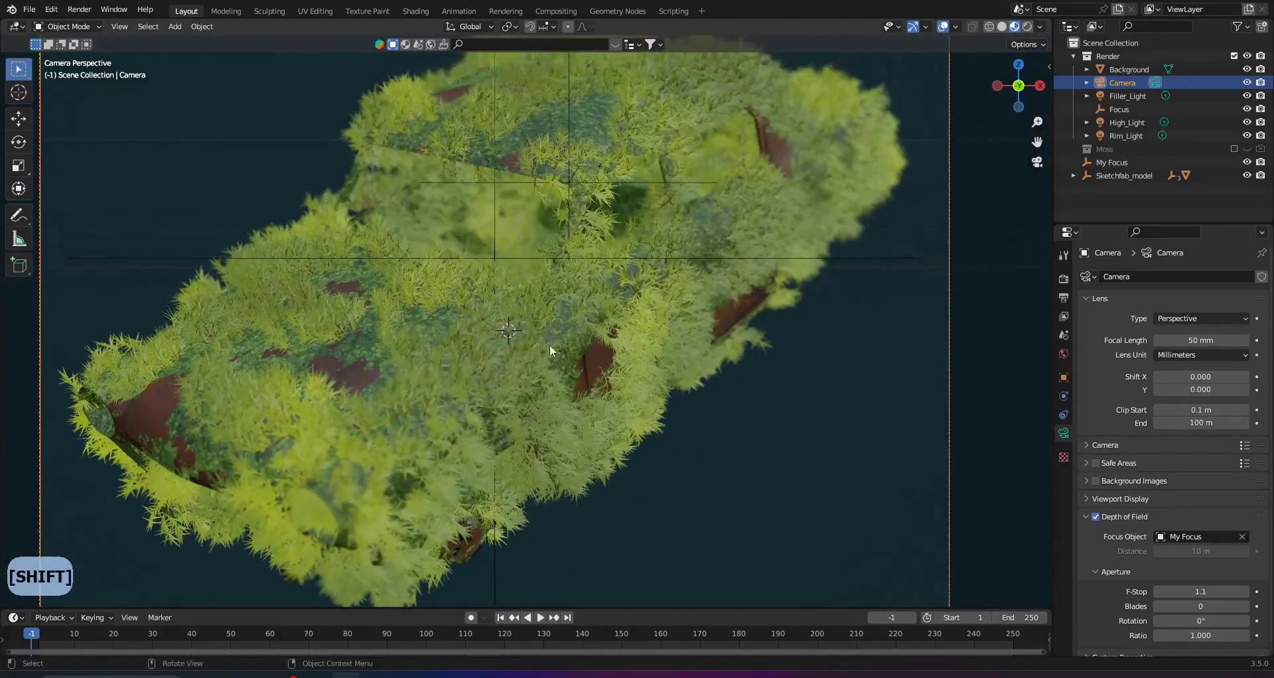
pyautogui.scroll(-1, 524, 296)
pyautogui.scroll(3, 503, 353)
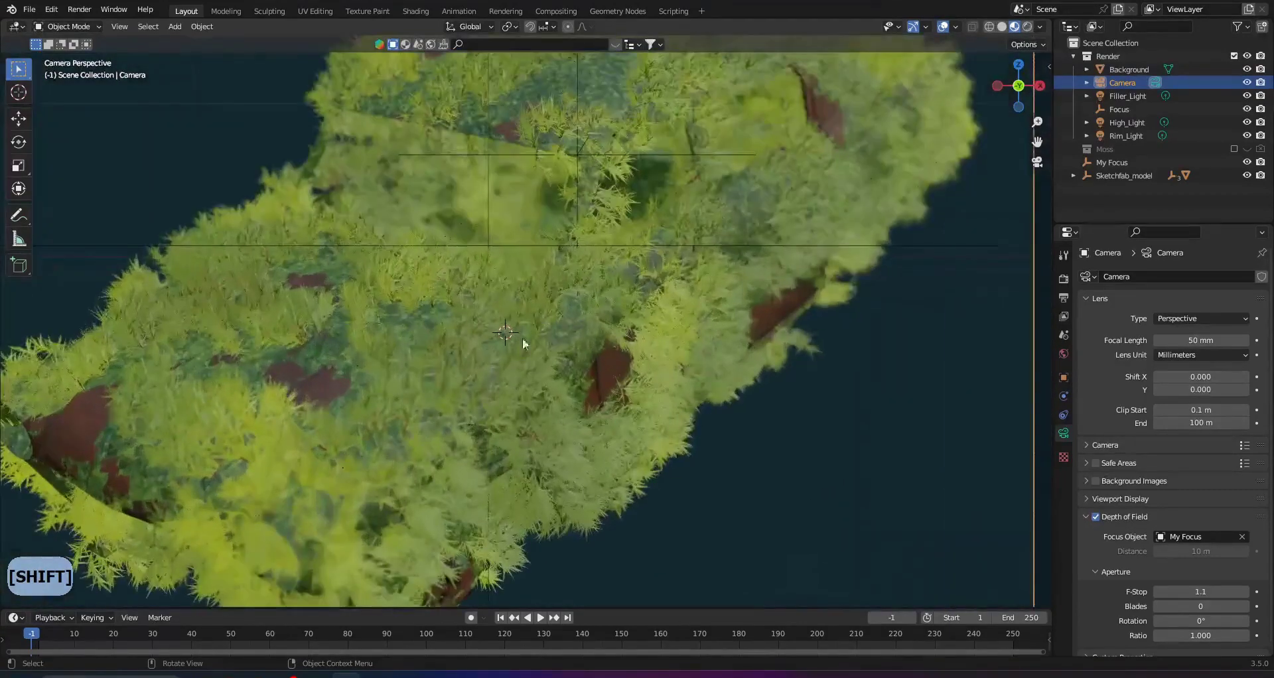
pyautogui.scroll(-3, 523, 313)
pyautogui.scroll(-1, 511, 352)
pyautogui.click(885, 416)
pyautogui.scroll(3, 483, 347)
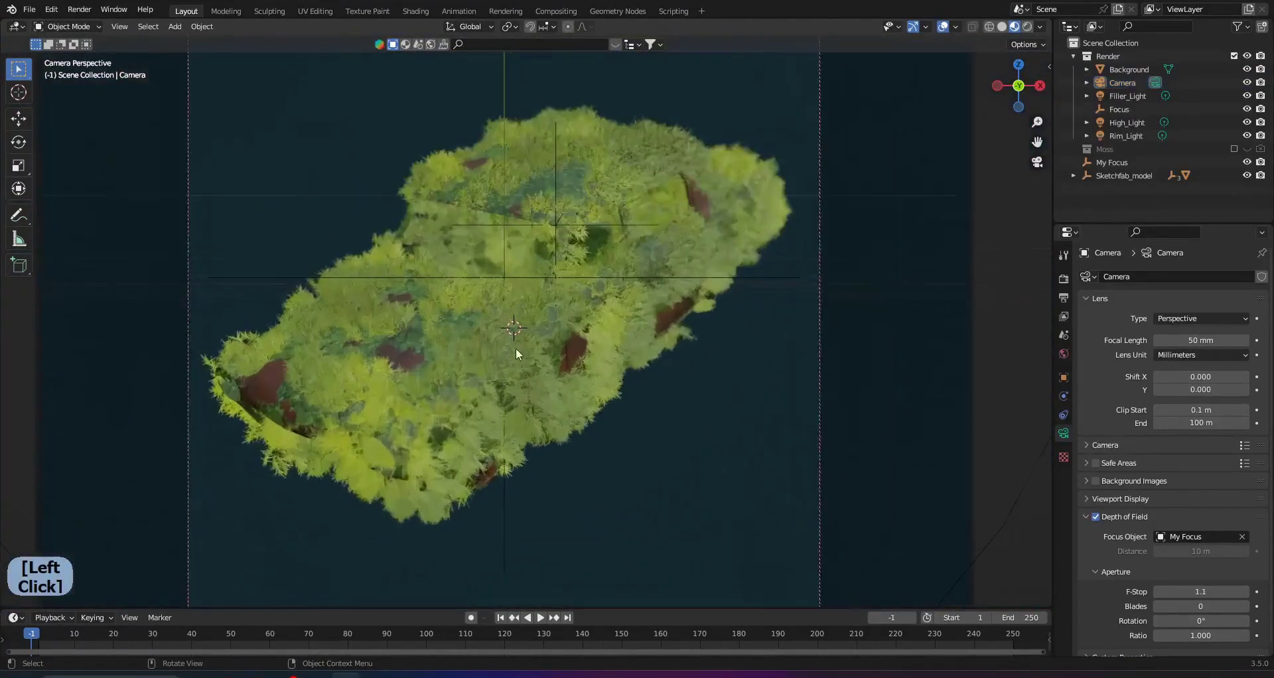
# Step: Switch the viewport to Solid shading
pyautogui.press('z')
pyautogui.click(636, 340)
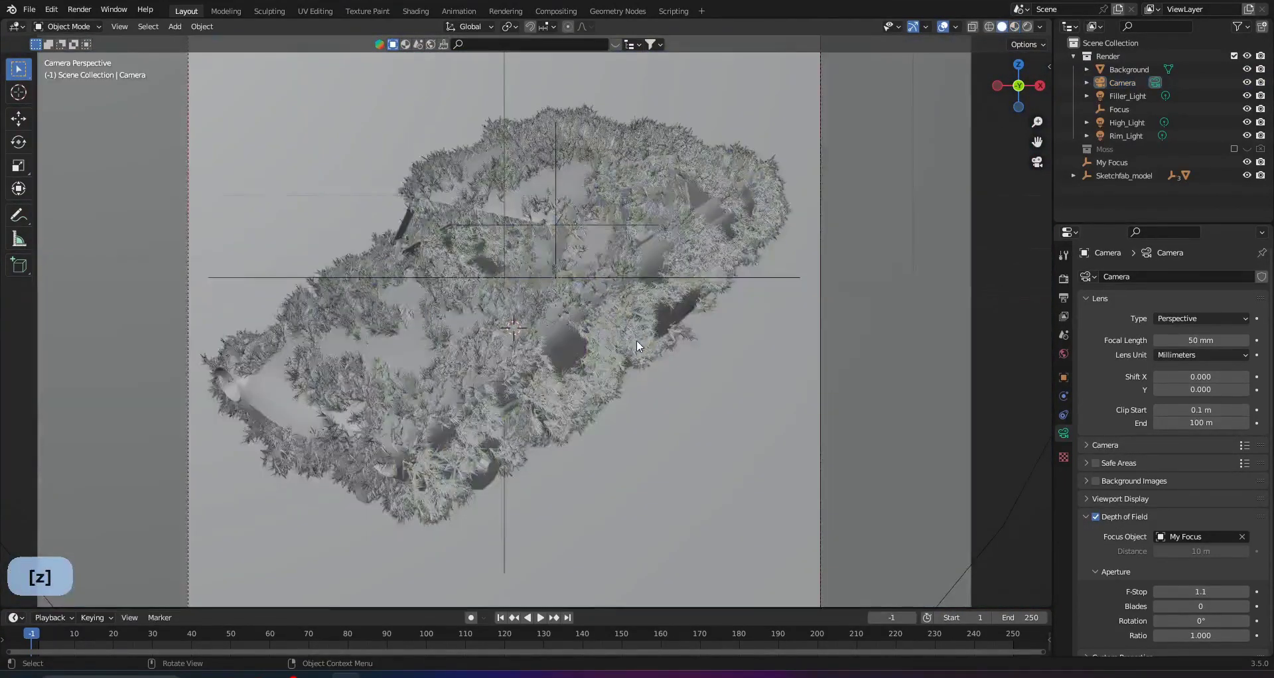
pyautogui.scroll(-1, 636, 340)
pyautogui.scroll(-1, 627, 360)
# Step: Select the car, check its Mossify modifier settings, and render with F12
pyautogui.click(587, 329)
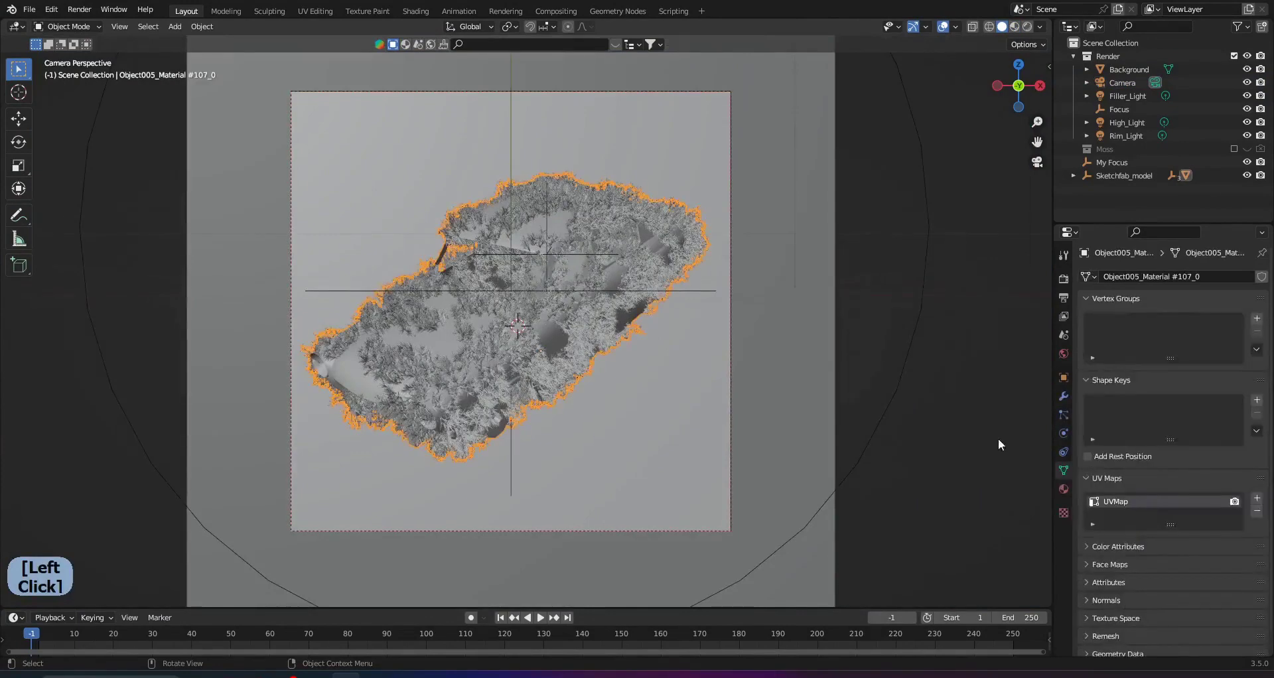
pyautogui.click(1065, 397)
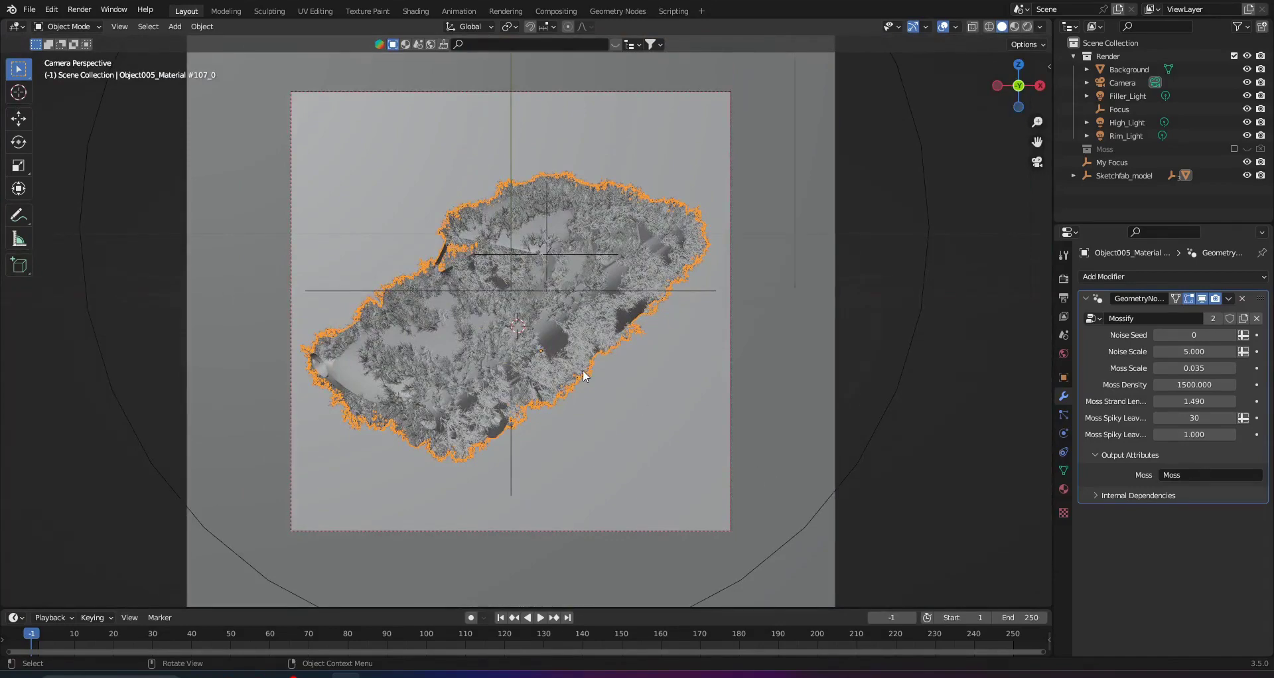
pyautogui.scroll(-1, 583, 372)
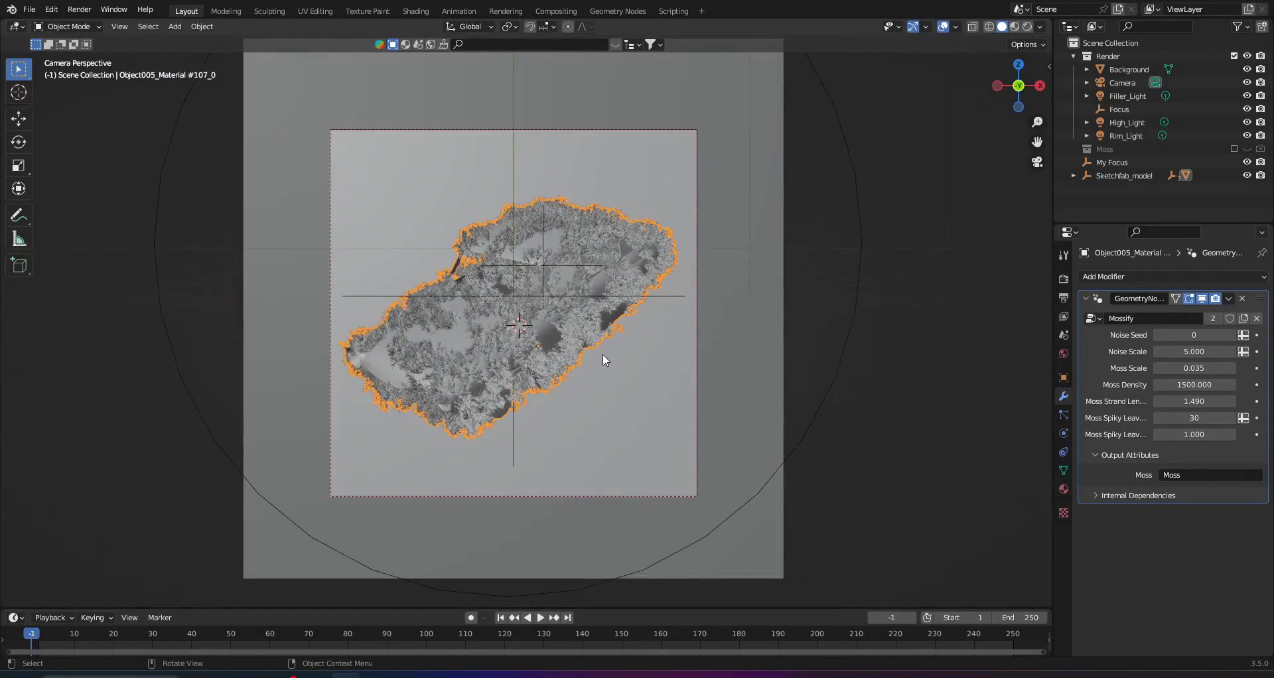
pyautogui.press('F12')
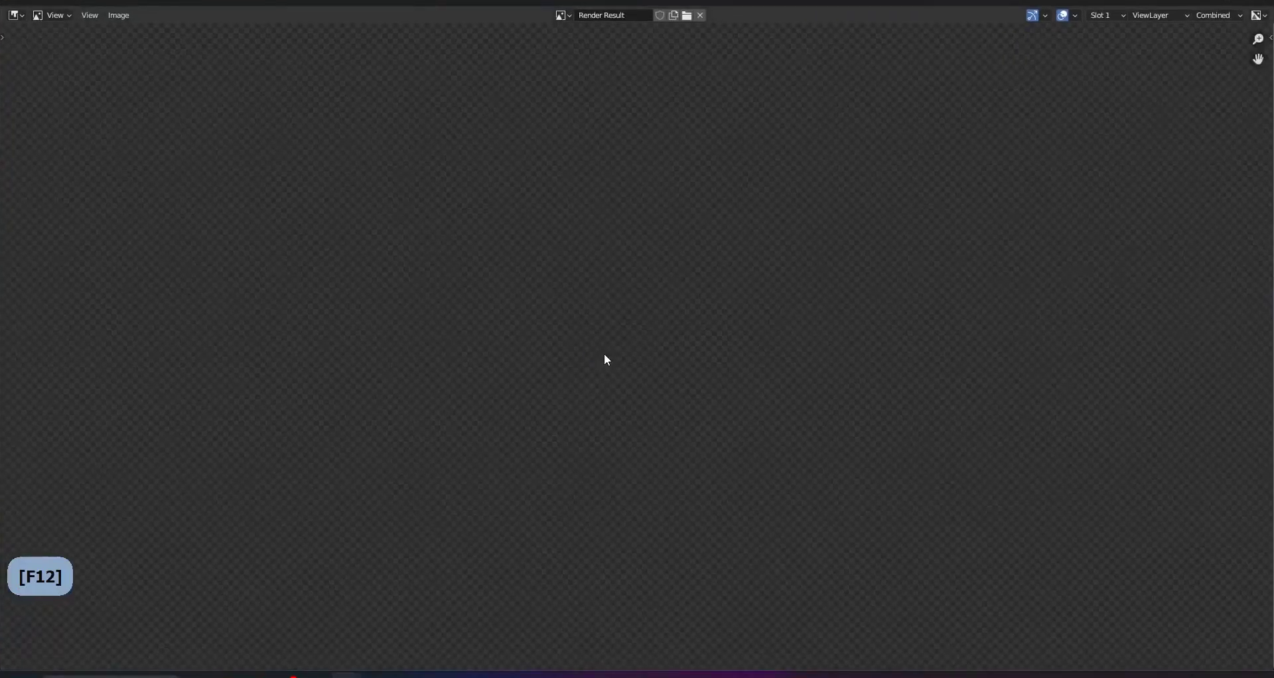